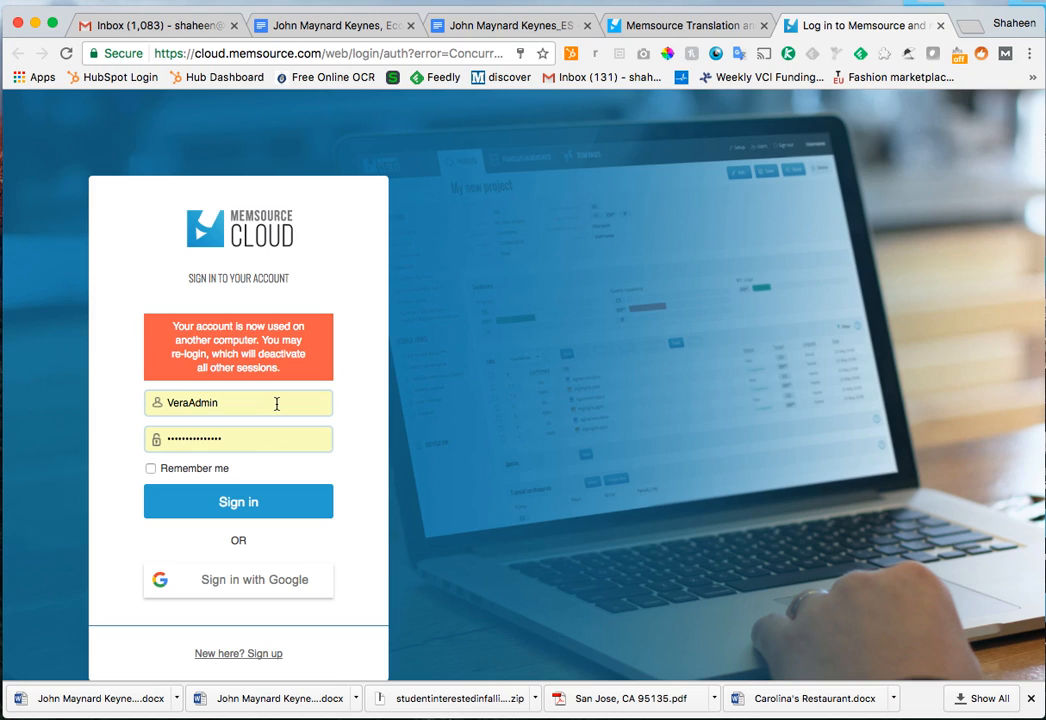
Sign in to Memsource Cloud with the prefilled account credentials and start creating a new project
left_click(237, 510)
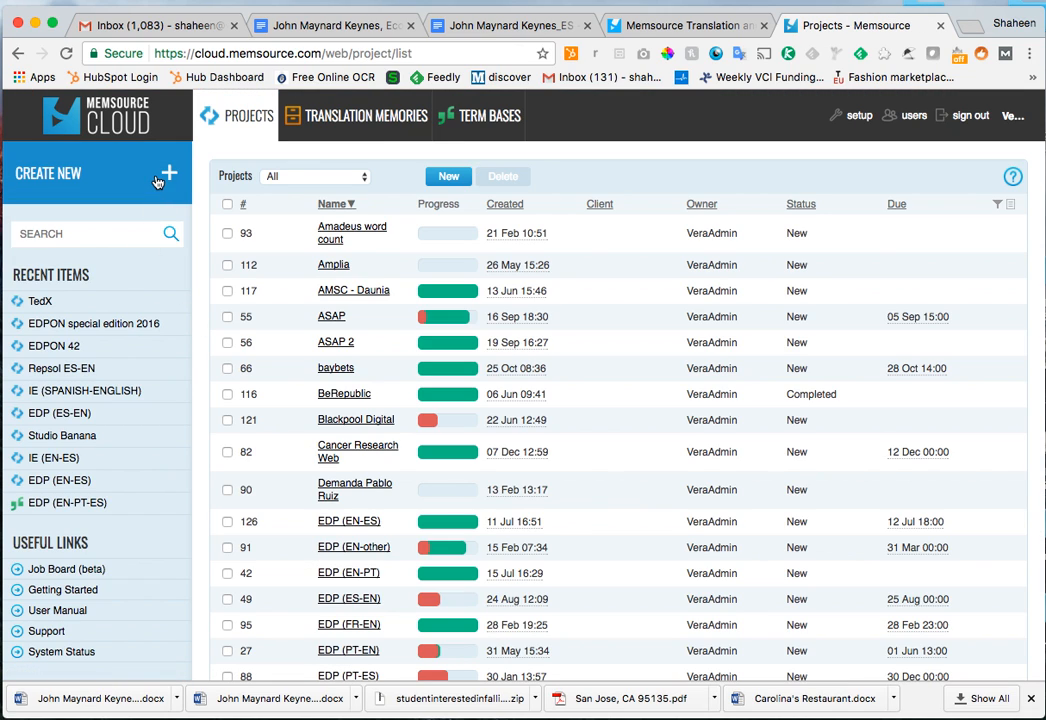
left_click(167, 178)
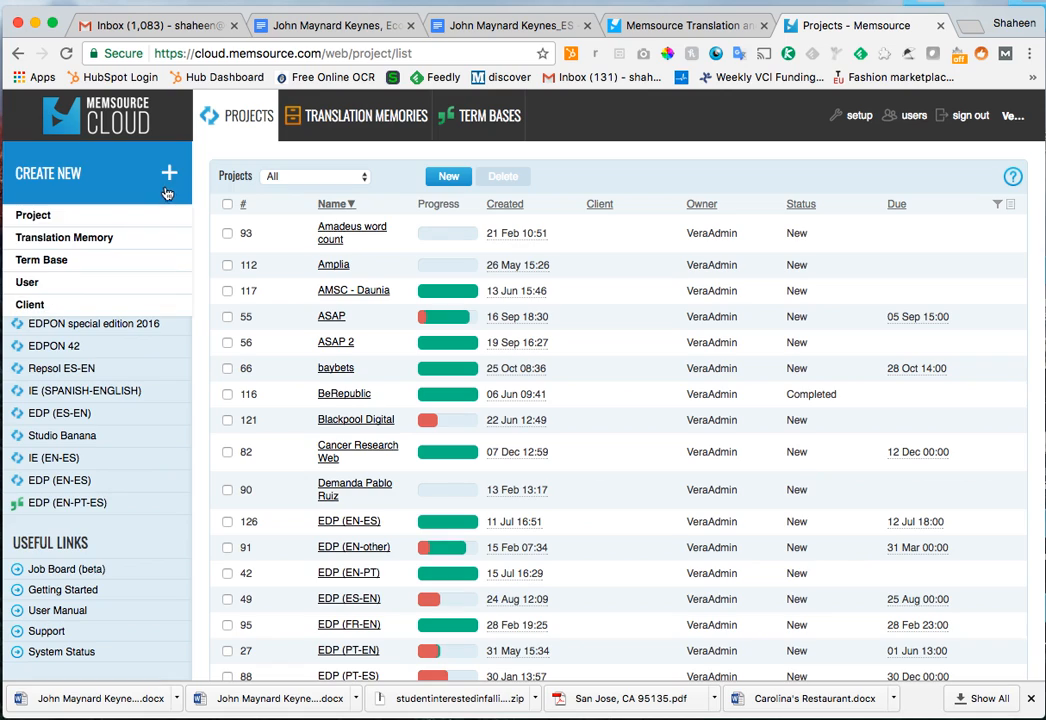
left_click(48, 224)
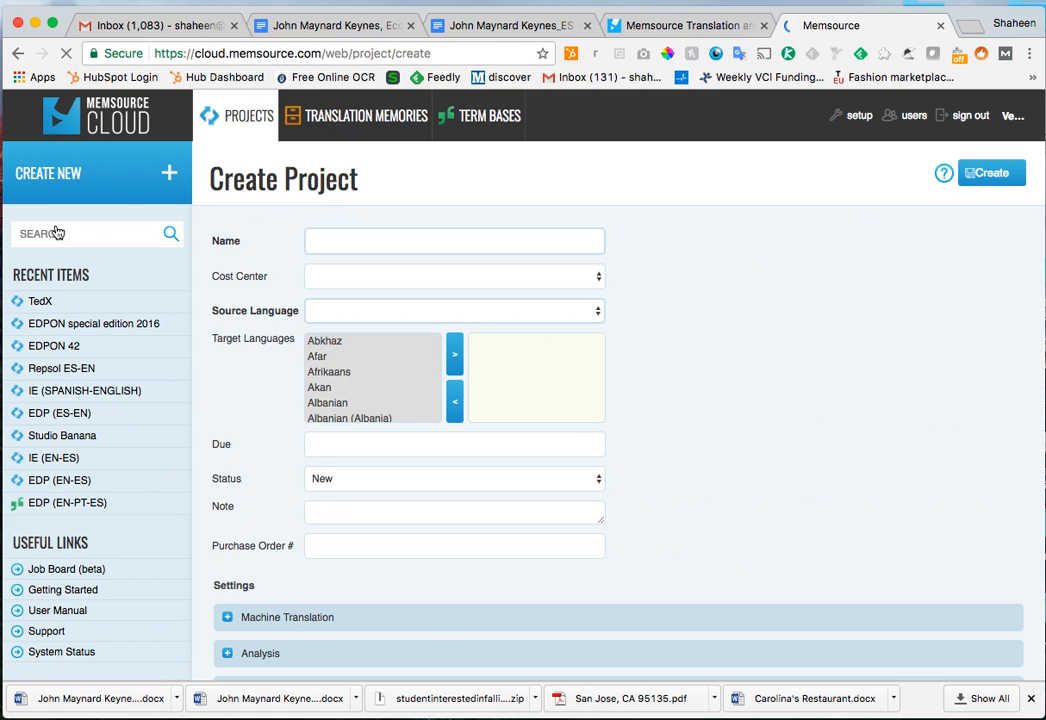
Name the new project TedX
left_click(325, 240)
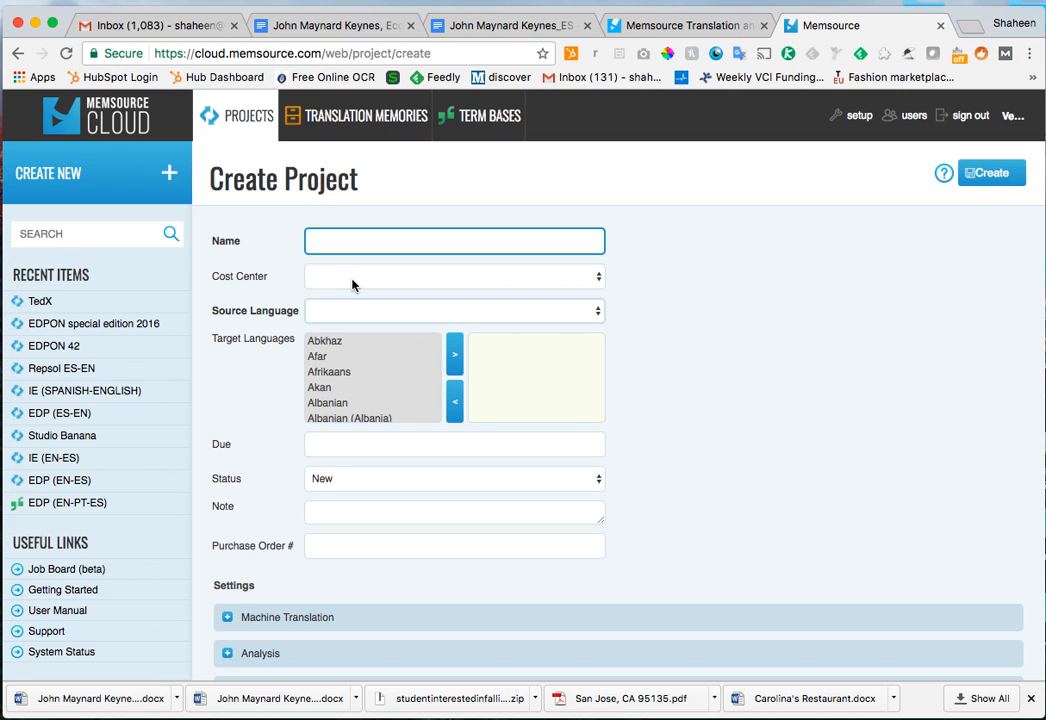
type("Key")
key("BackSpace")
type("TedX")
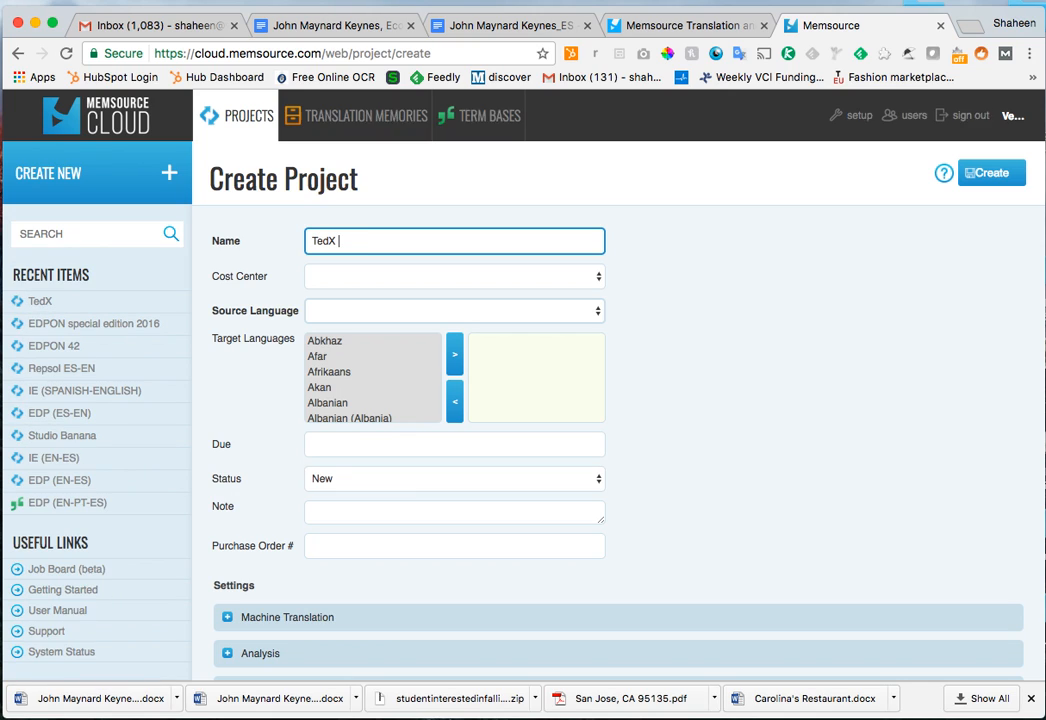
Leave the cost center blank, set the project's source language to English and add Spanish as the target language
left_click(354, 280)
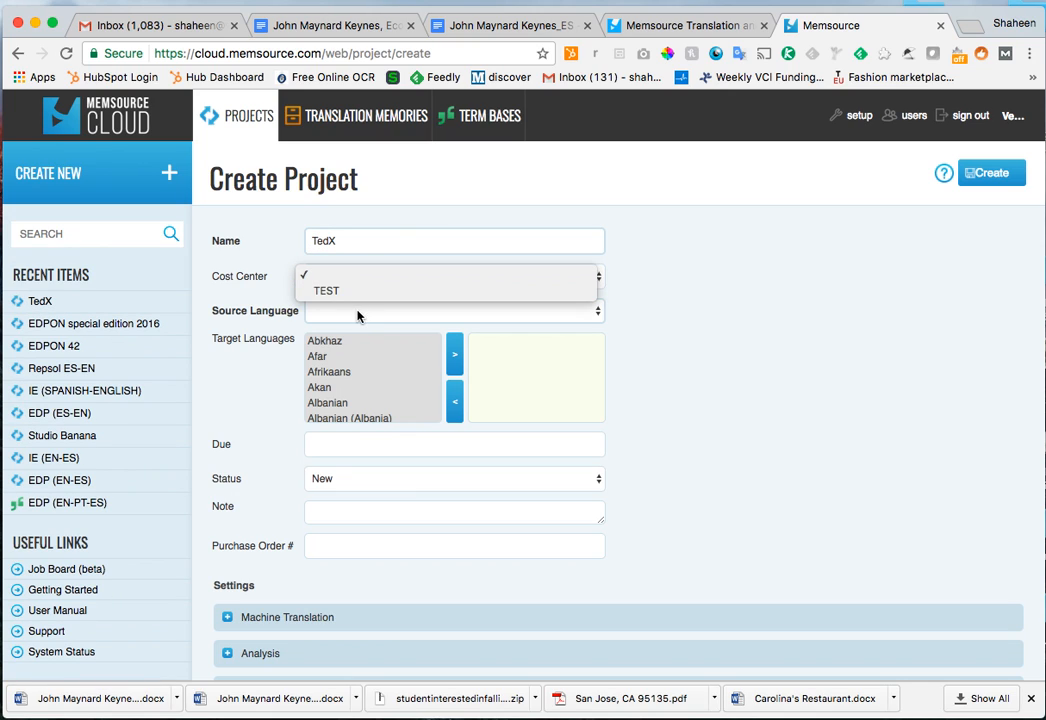
left_click(360, 324)
left_click(383, 313)
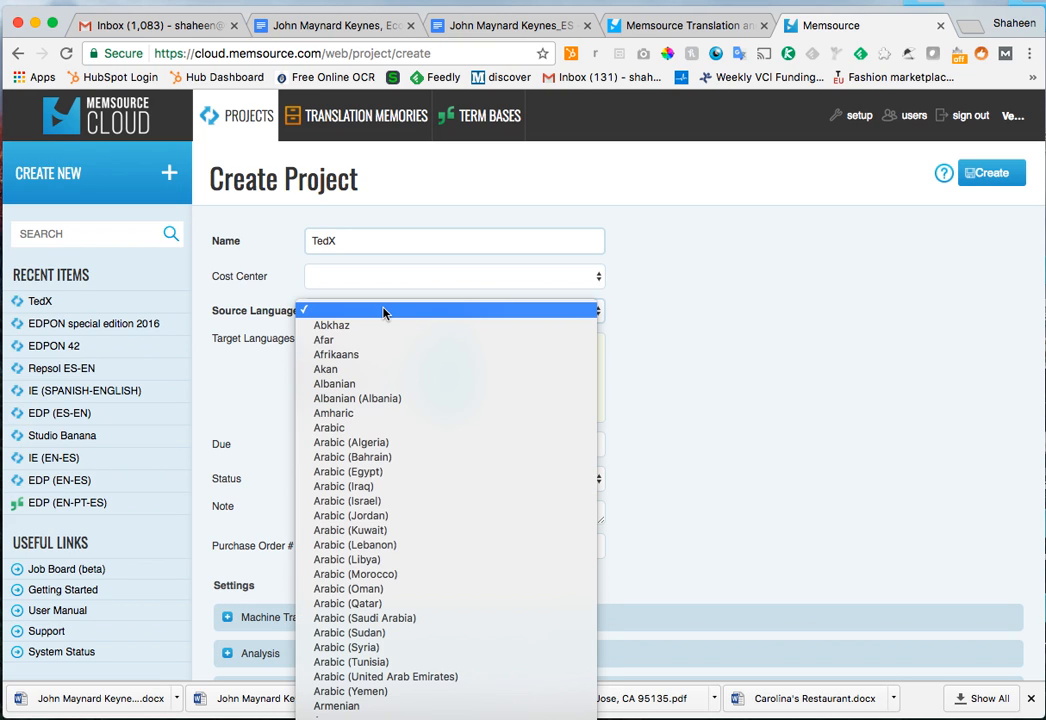
scroll(383, 313, "down", 10)
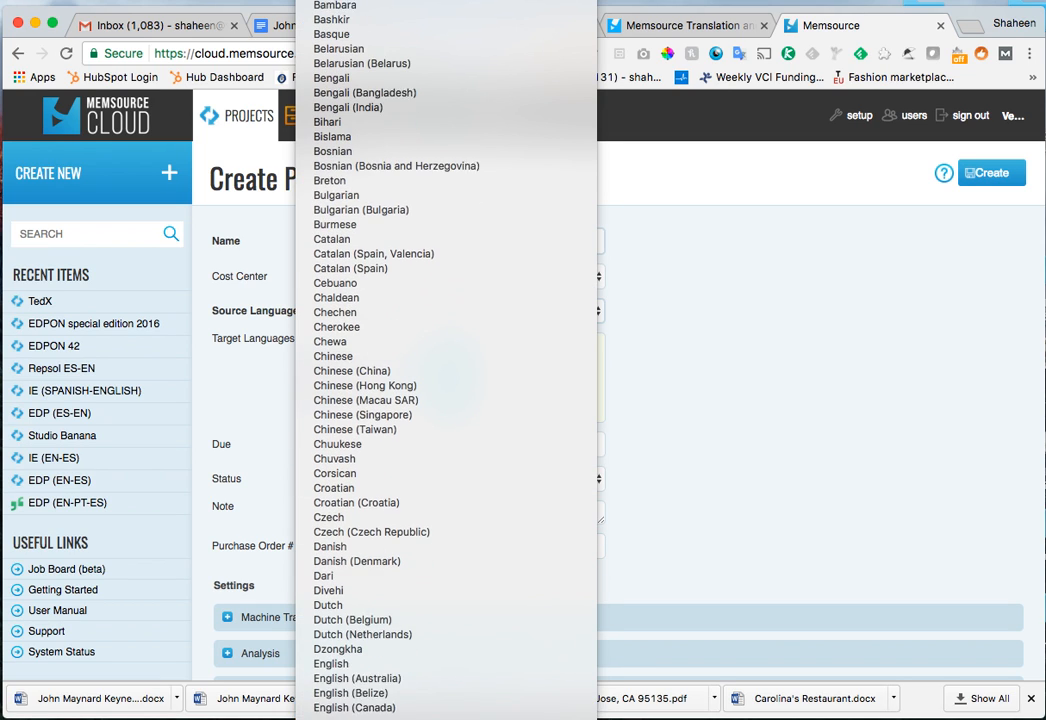
left_click(353, 648)
left_click(394, 387)
type("sp")
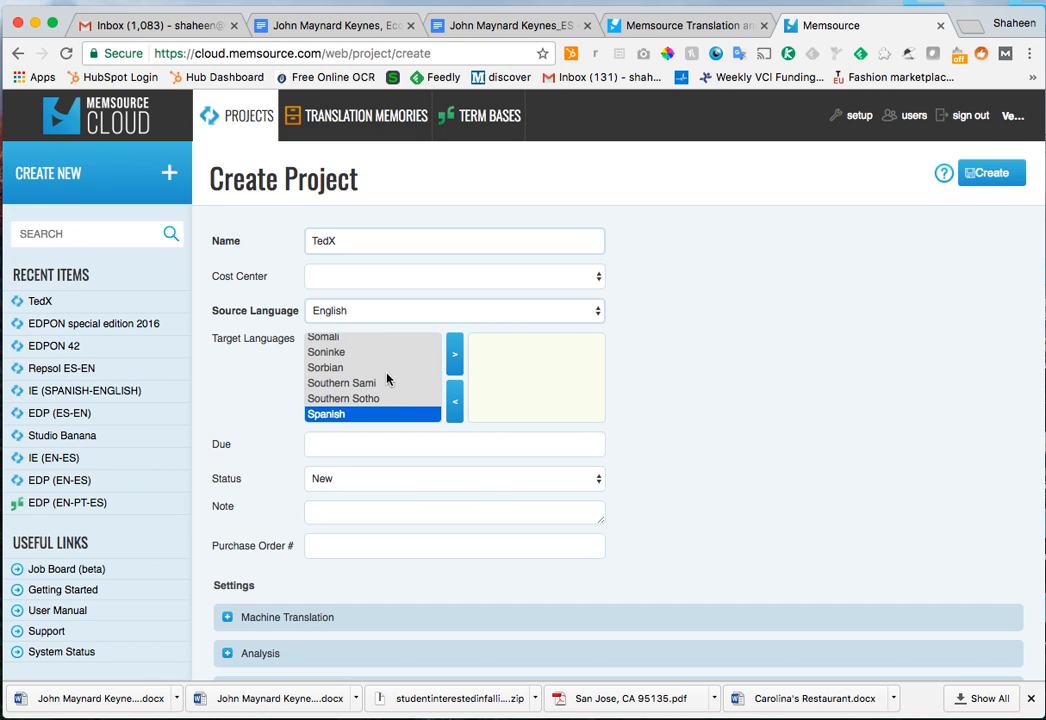
left_click(454, 354)
Set the project's due date to 2017-07-24 at 17:00
scroll(828, 456, "down", 2)
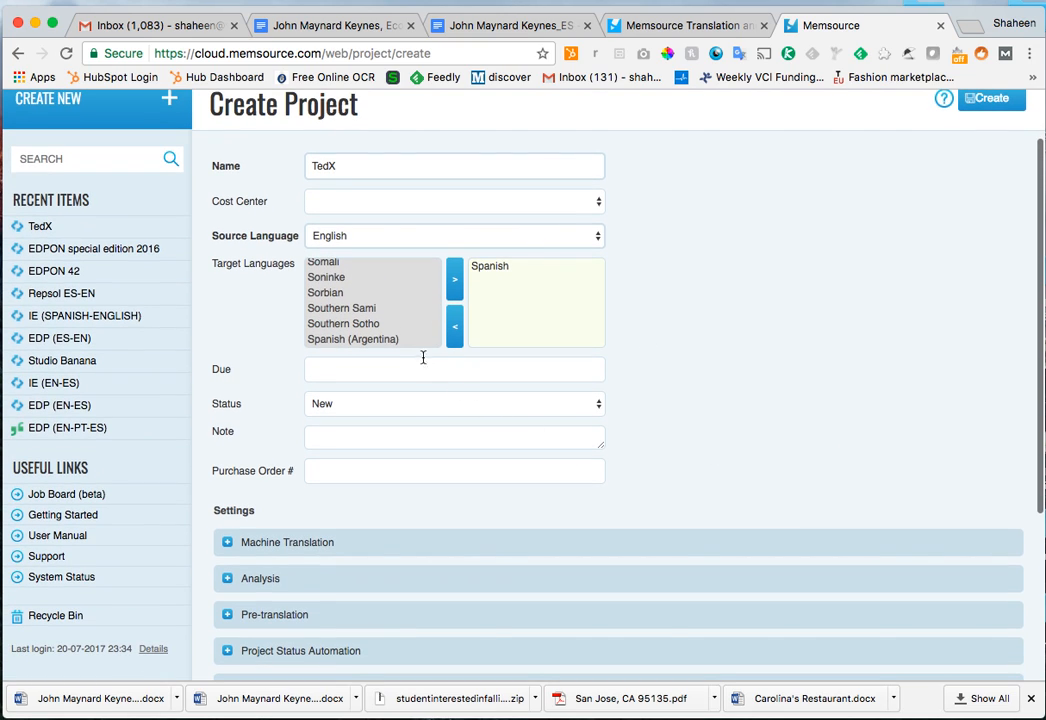
left_click(398, 365)
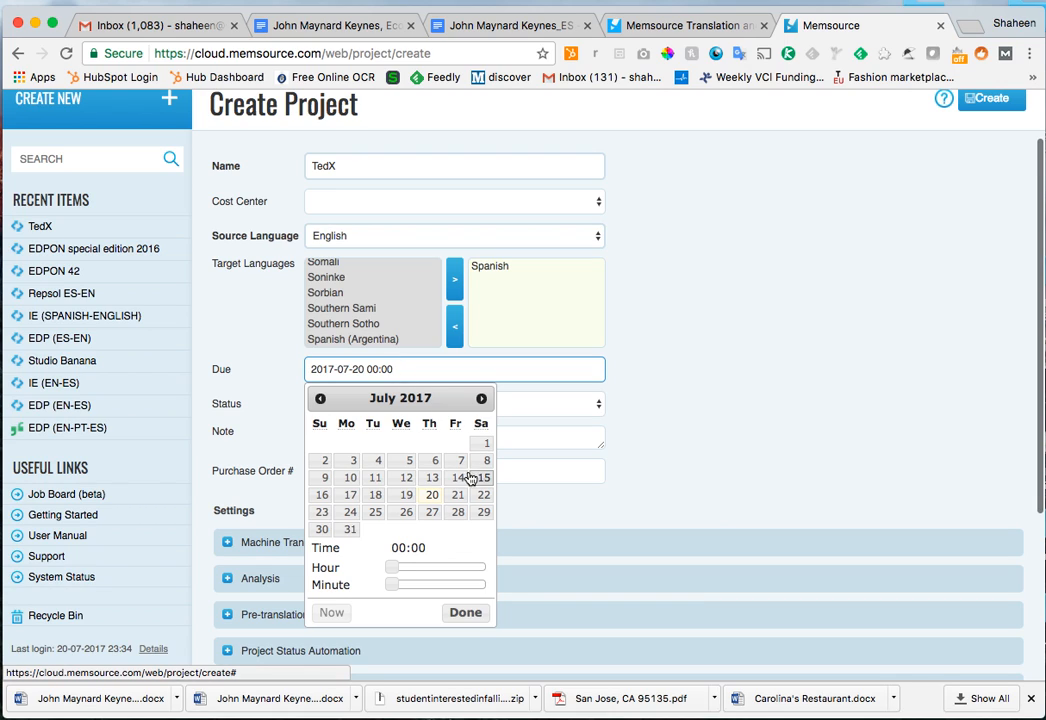
left_click(350, 512)
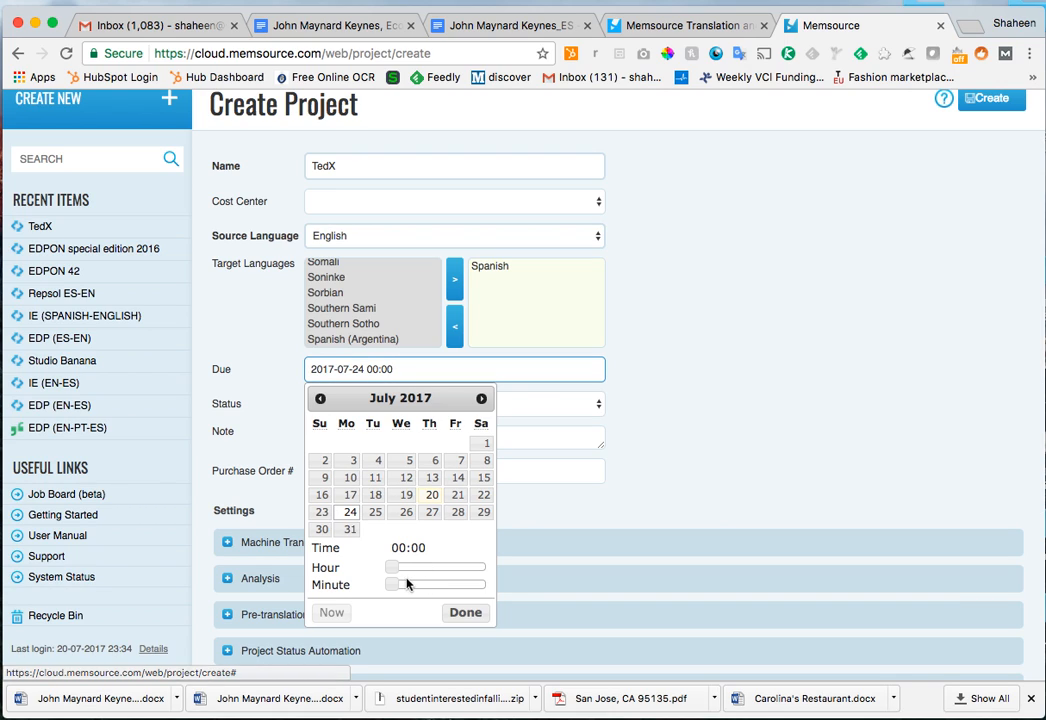
left_click_drag(397, 570, 467, 570)
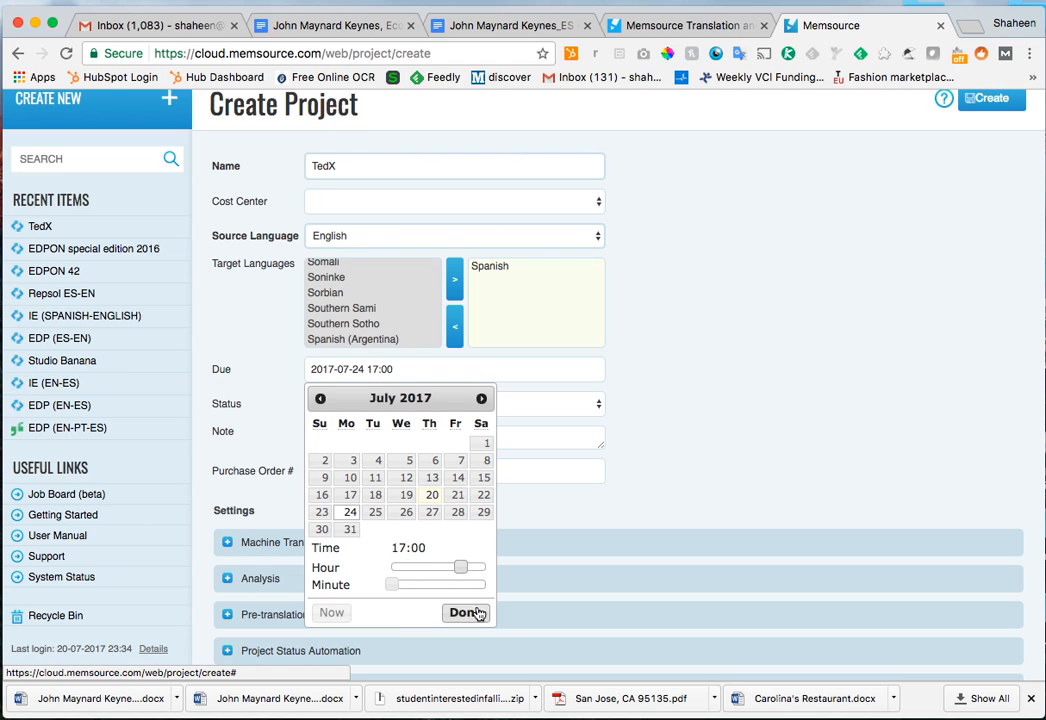
left_click(465, 612)
Look over the project form's note and purchase order fields and the list of settings sections
left_click(462, 435)
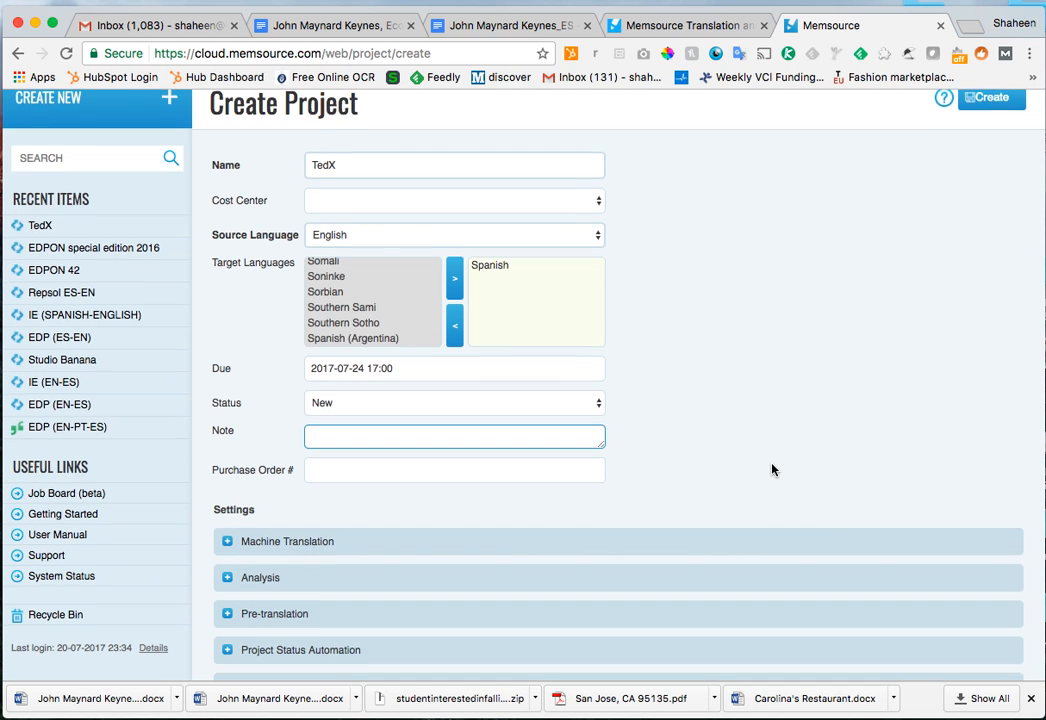
scroll(773, 468, "down", 3)
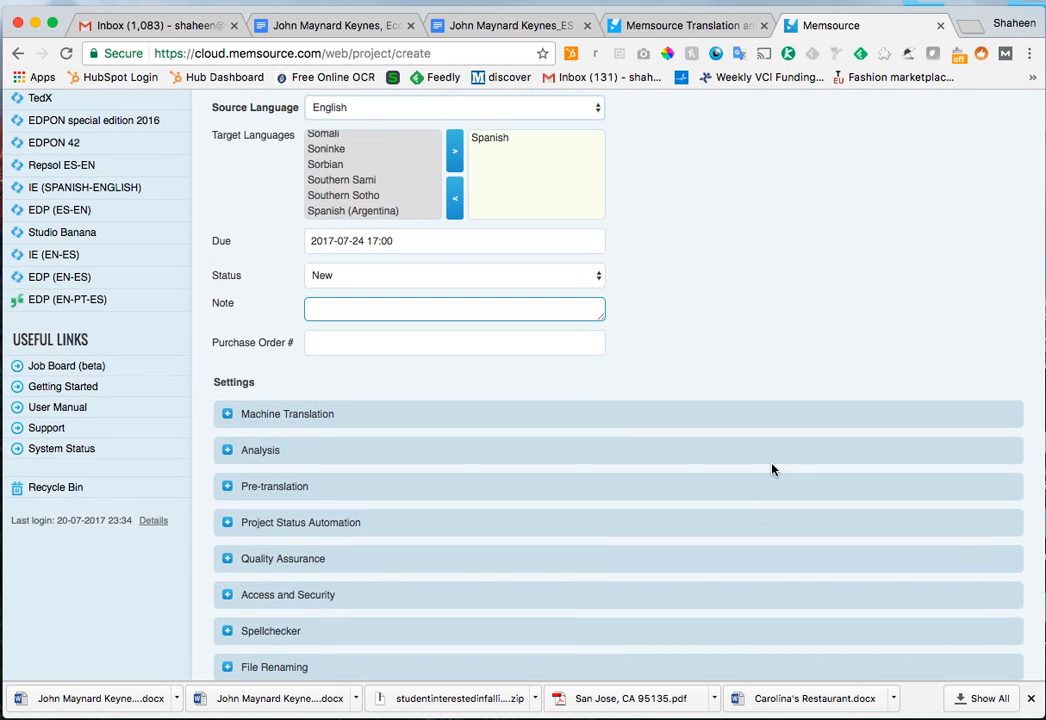
scroll(433, 506, "down", 3)
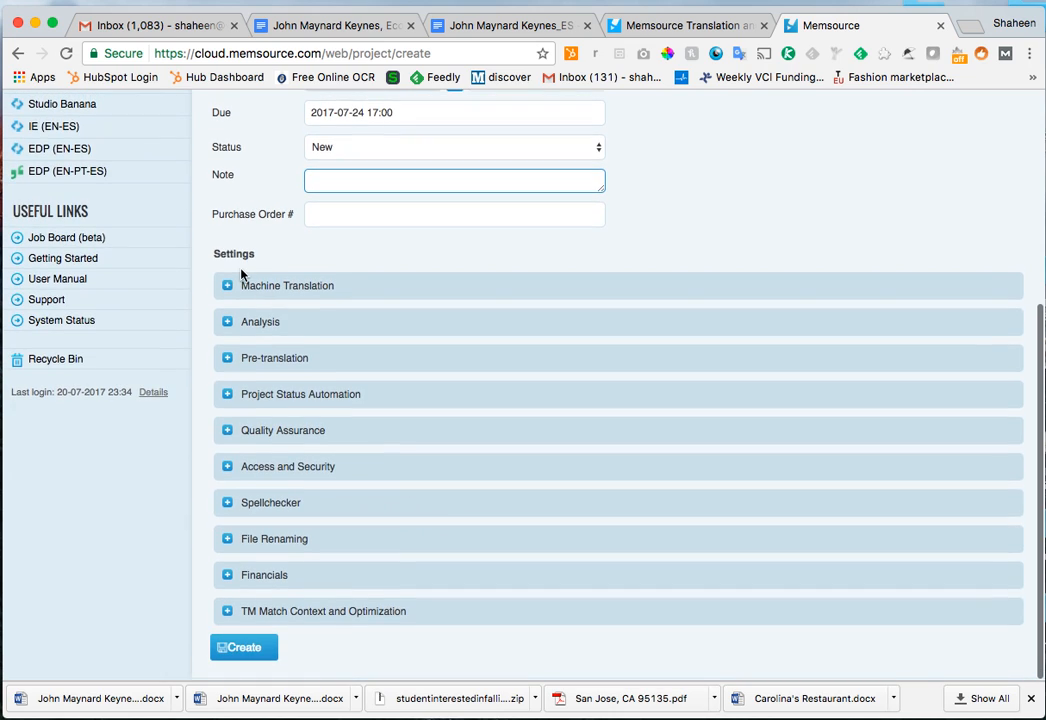
double_click(228, 286)
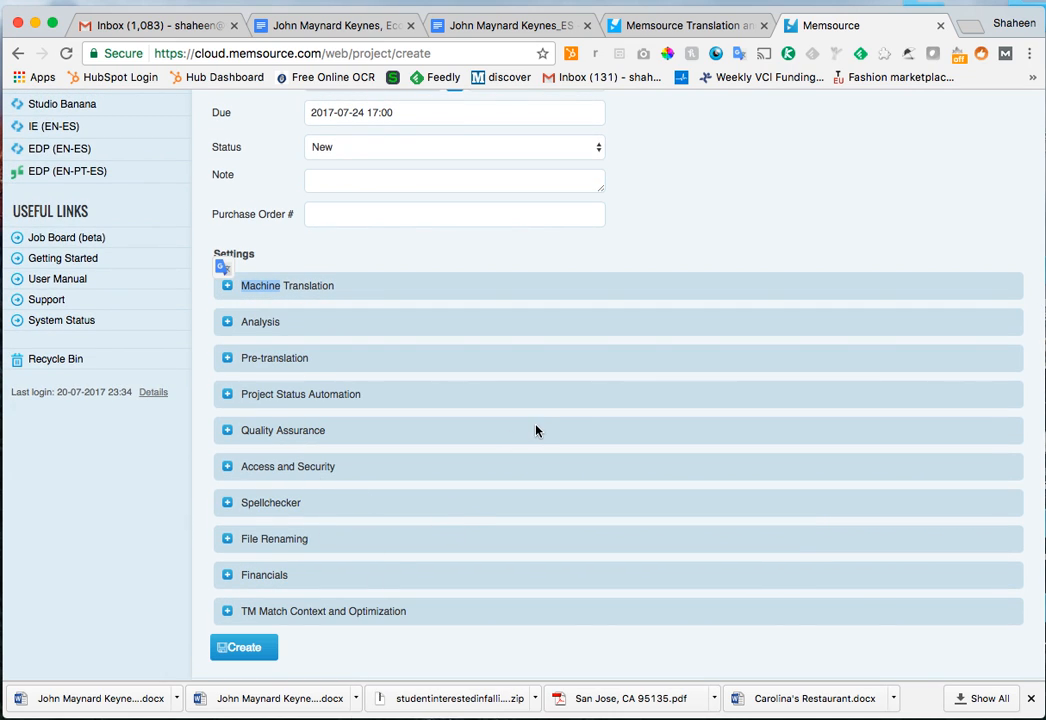
scroll(535, 430, "up", 7)
scroll(536, 430, "down", 7)
scroll(540, 428, "up", 7)
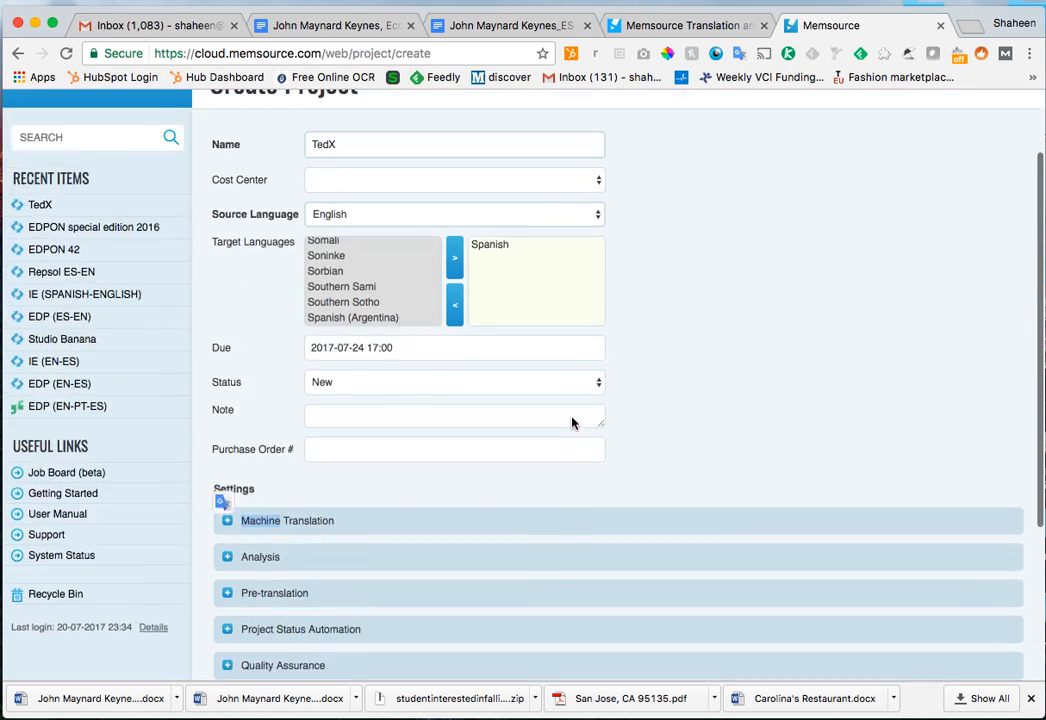
left_click(355, 542)
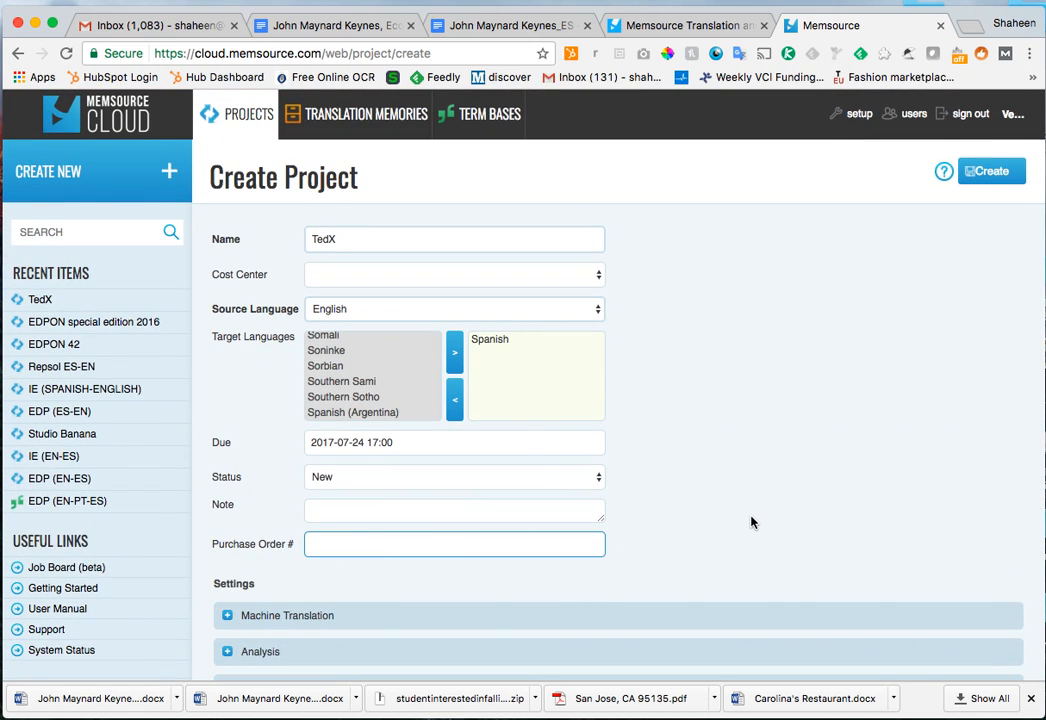
Create the TedX project with the remaining settings left at their defaults
scroll(752, 521, "down", 5)
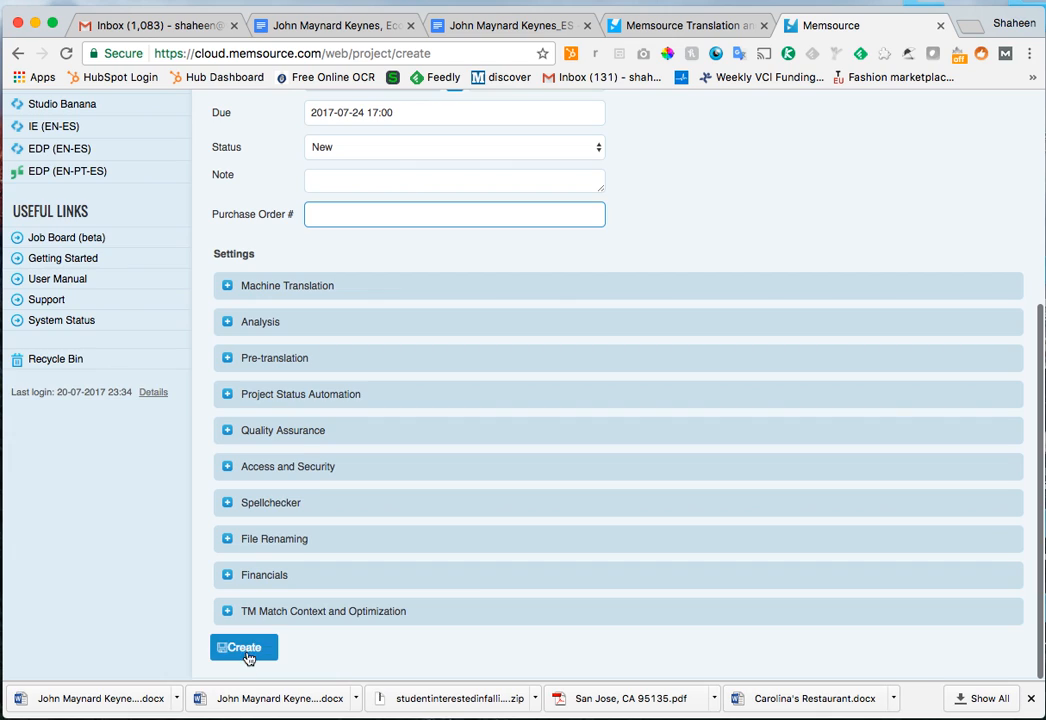
left_click(246, 649)
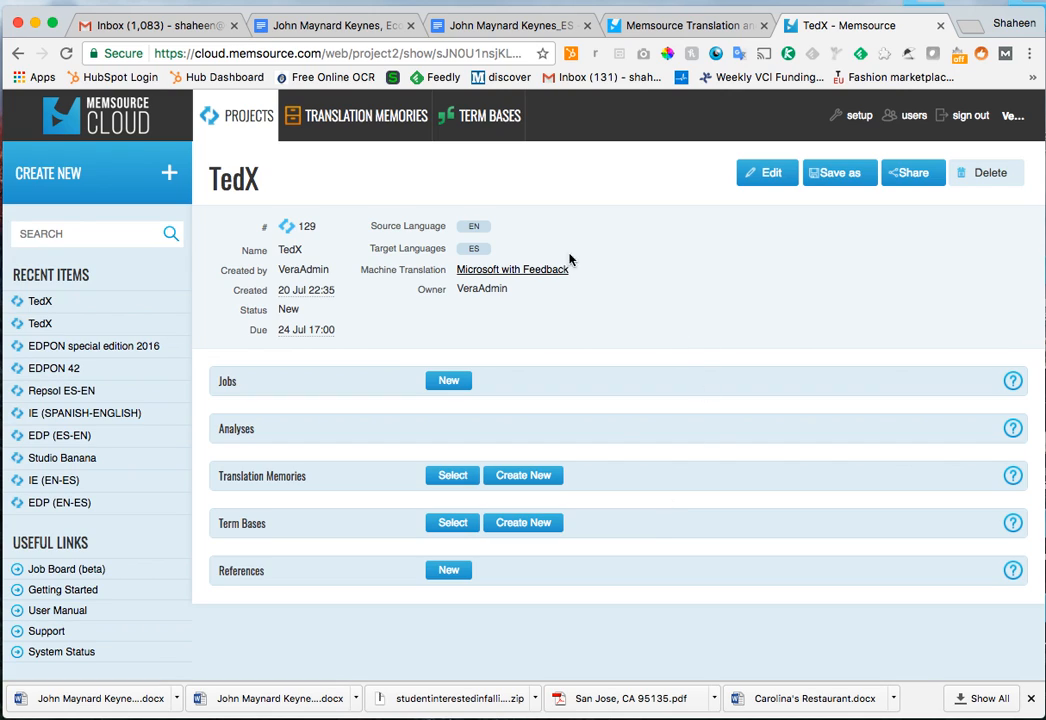
Create a new English-to-Spanish translation memory named Keynes for the TedX project
left_click(533, 484)
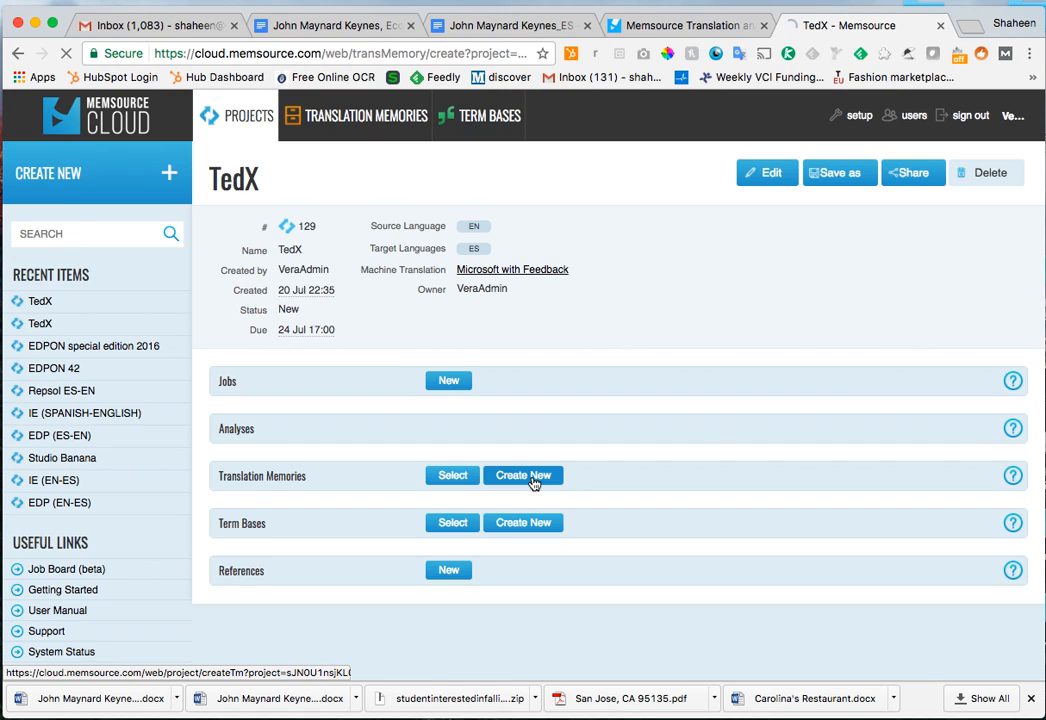
left_click(368, 213)
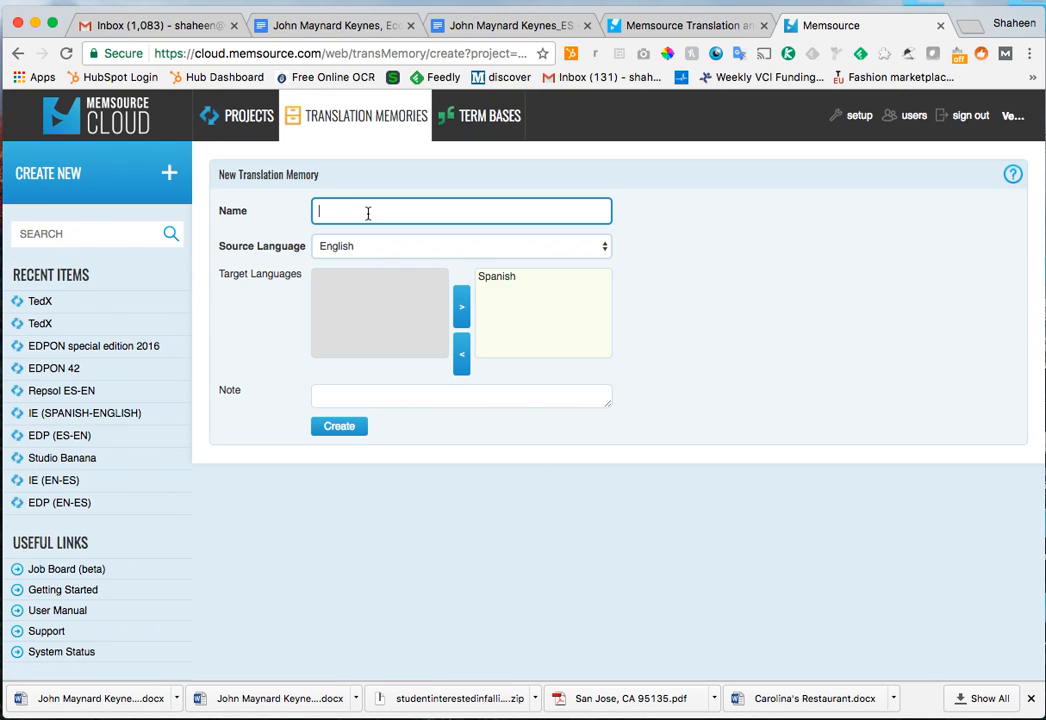
type("Keynes")
left_click(357, 429)
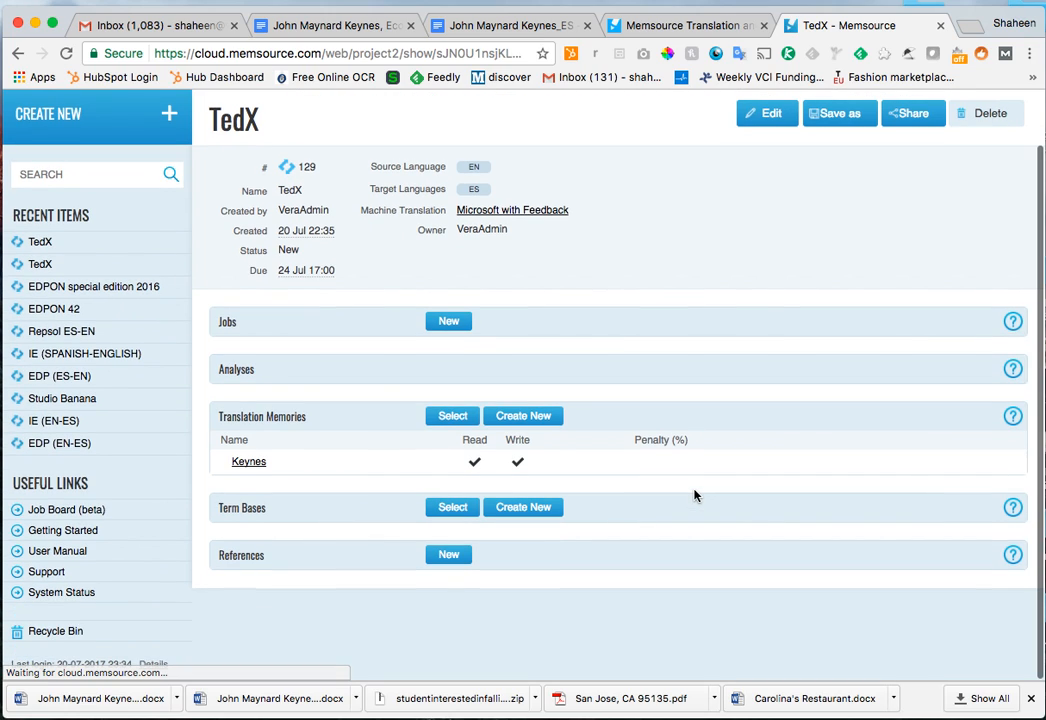
Open the Keynes translation memory and look at its import, export and align options
left_click(252, 466)
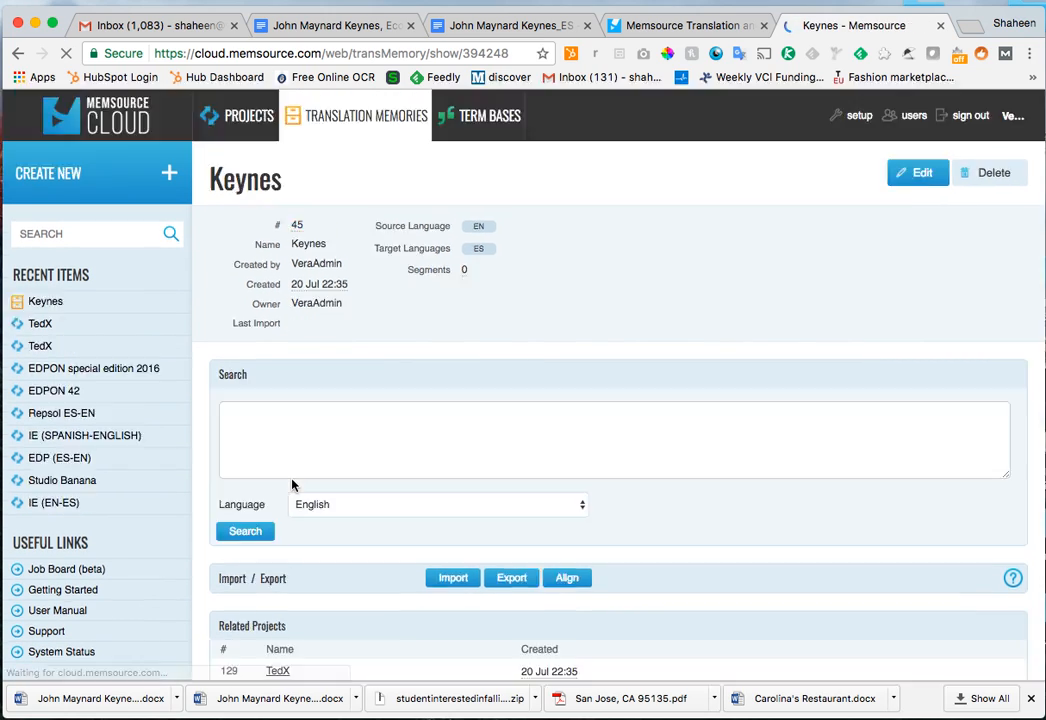
scroll(627, 444, "down", 3)
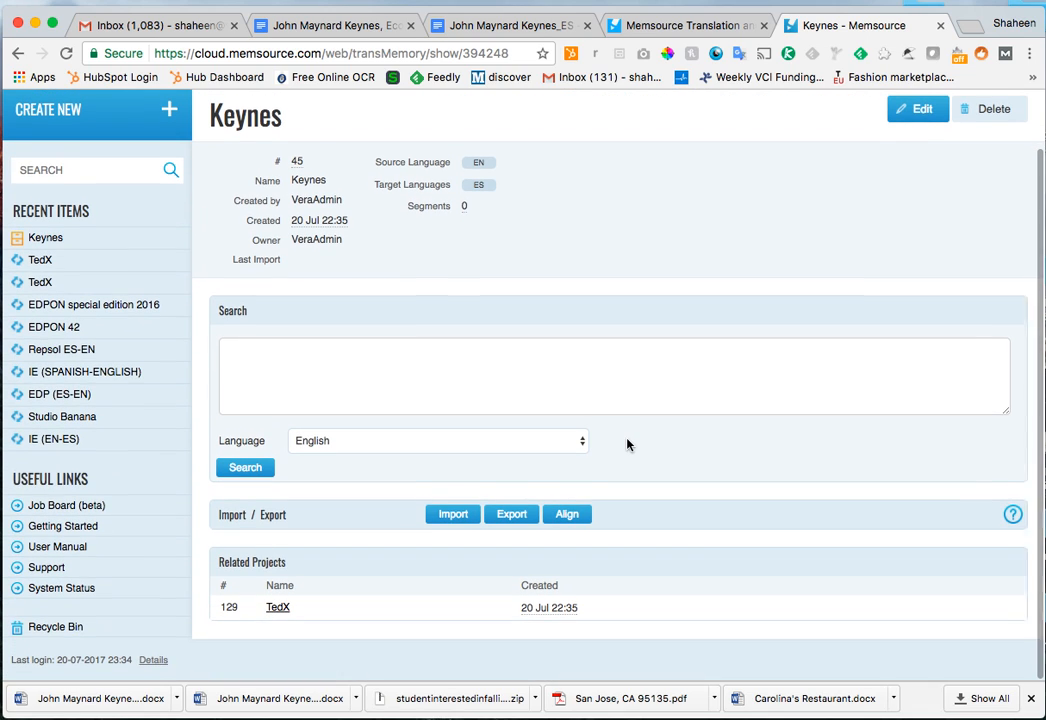
scroll(628, 441, "up", 1)
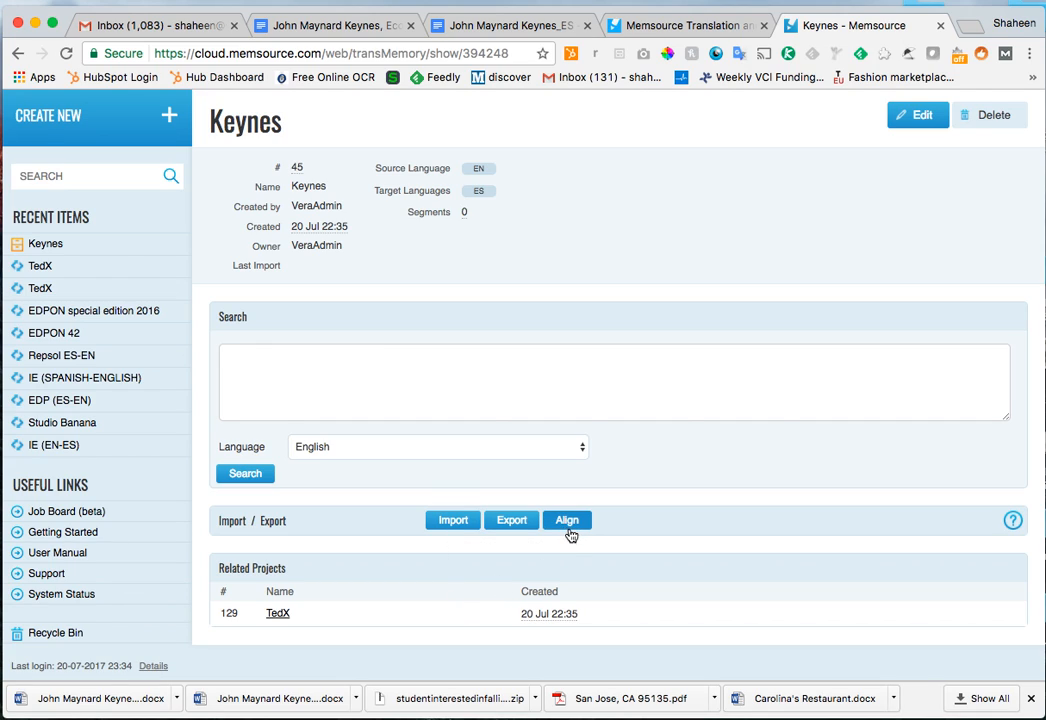
Switch to Google Docs and compare the English Keynes essay with its Spanish version, John Maynard Keynes_ES, skimming both texts
left_click(305, 25)
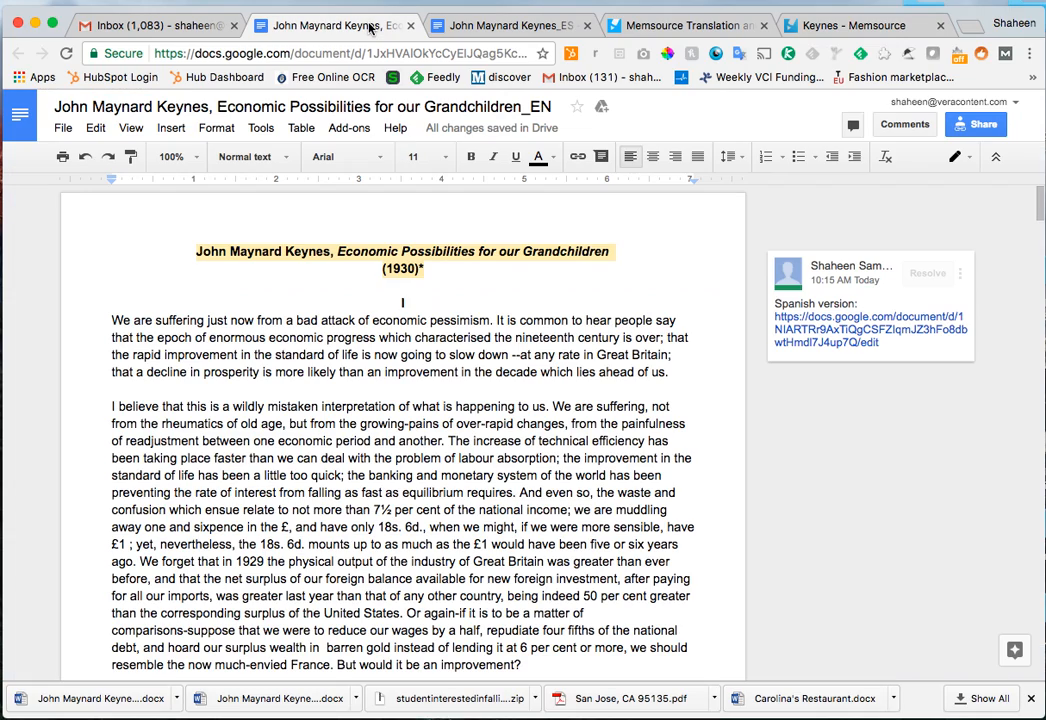
scroll(380, 399, "down", 8)
scroll(380, 399, "up", 8)
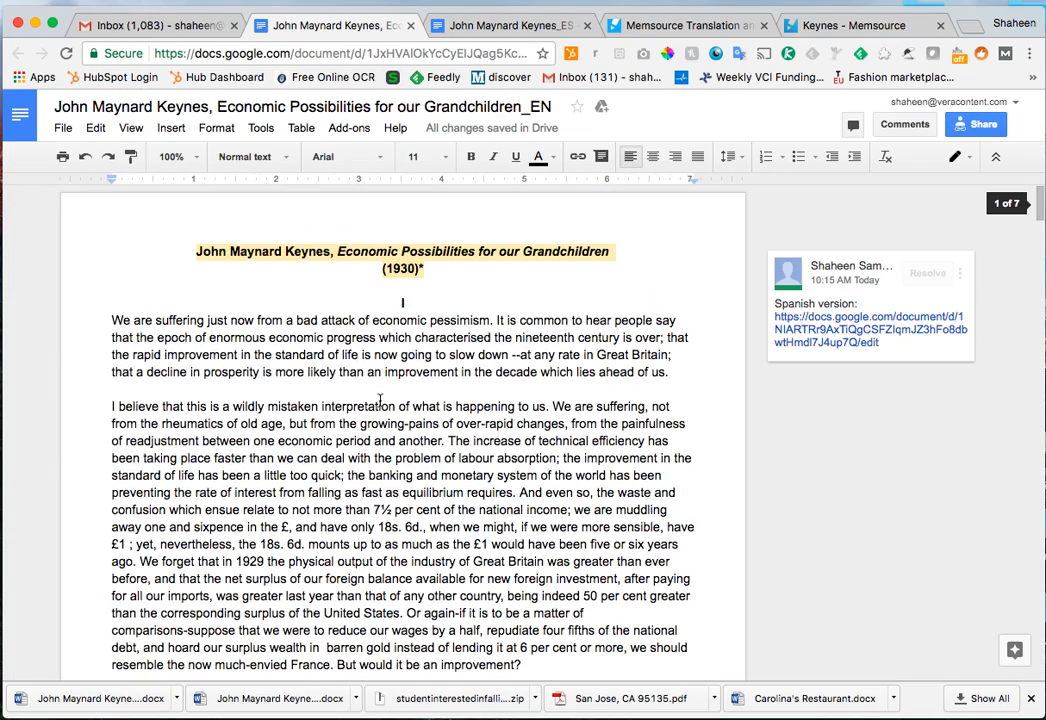
left_click(511, 24)
scroll(463, 444, "down", 10)
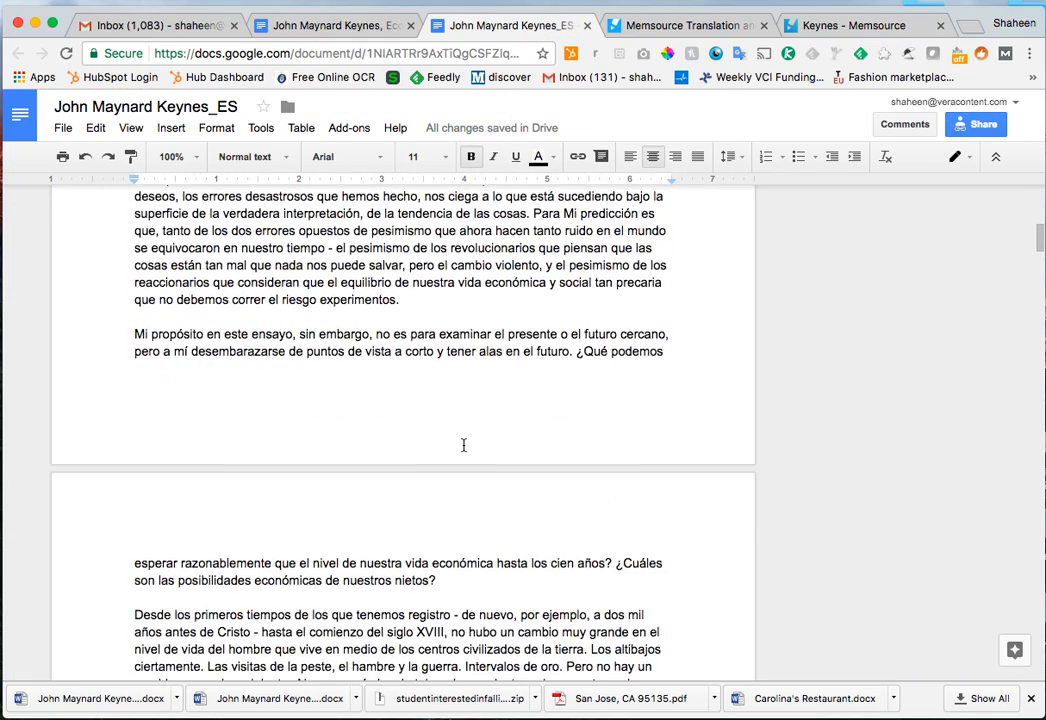
scroll(463, 444, "up", 10)
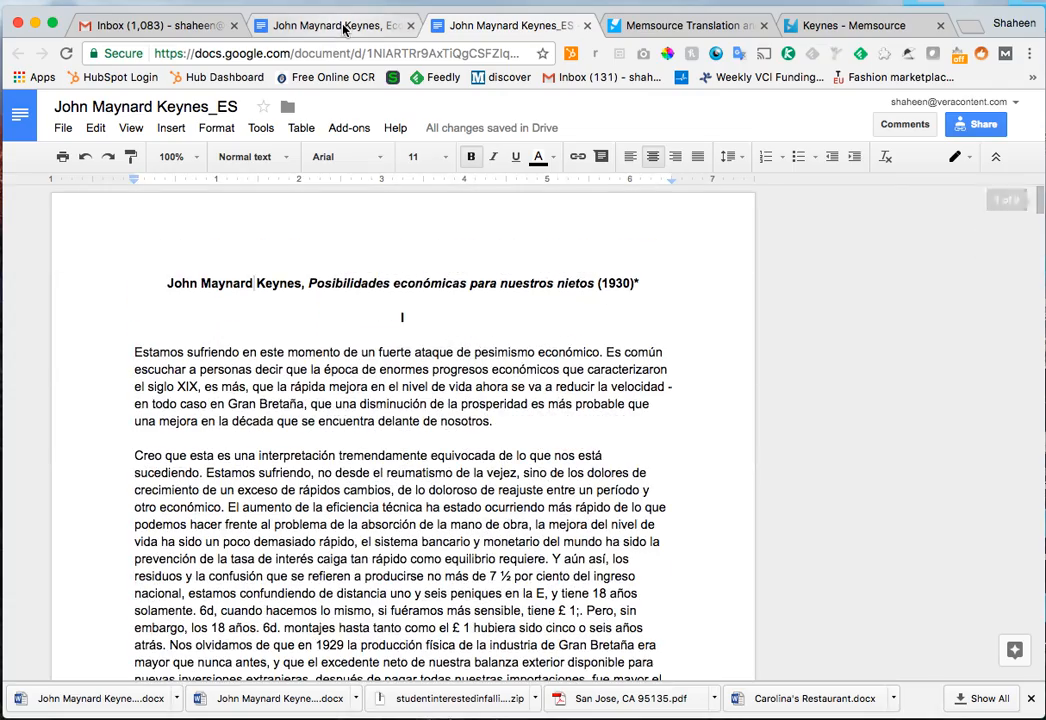
left_click(340, 24)
scroll(410, 371, "down", 10)
scroll(410, 371, "up", 10)
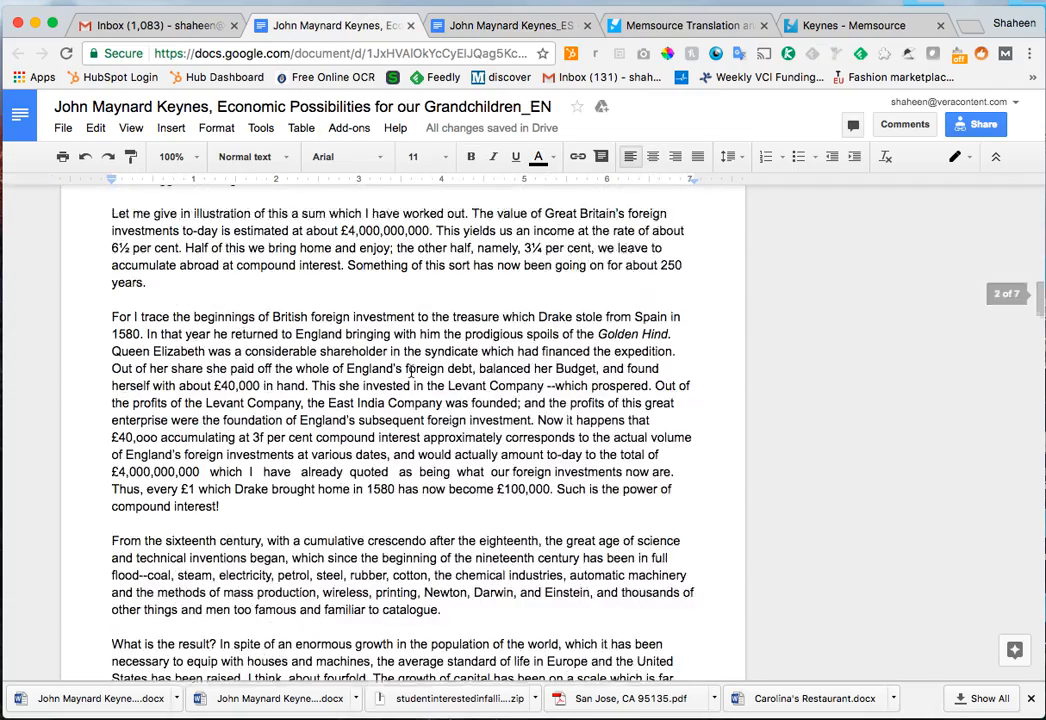
left_click(505, 27)
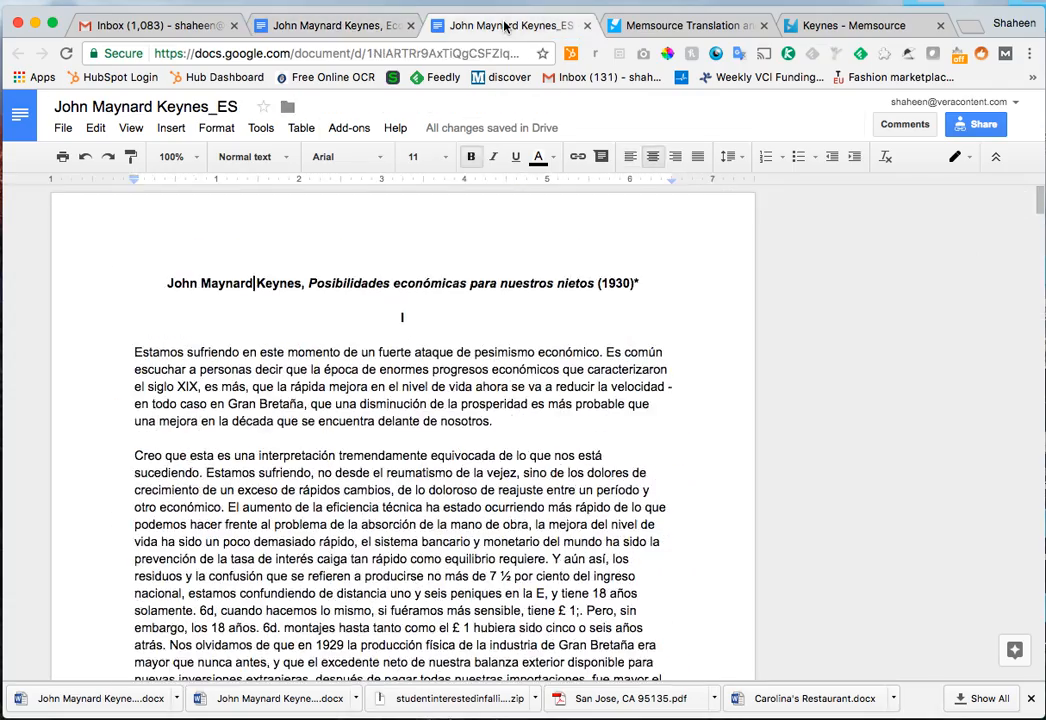
scroll(497, 436, "down", 10)
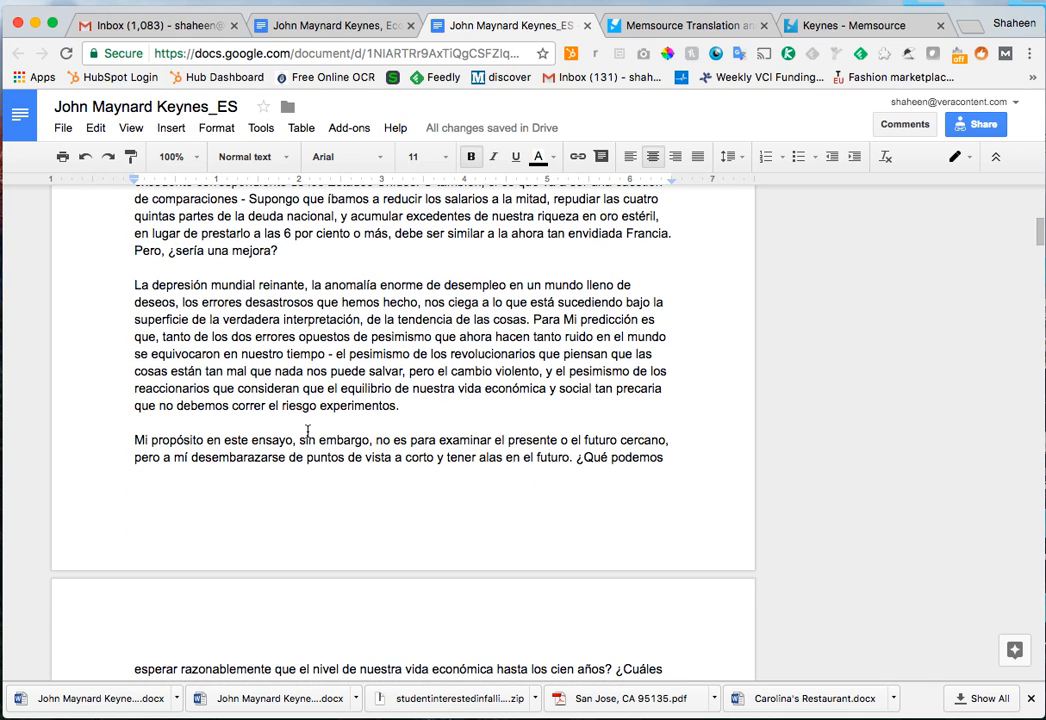
left_click(433, 413)
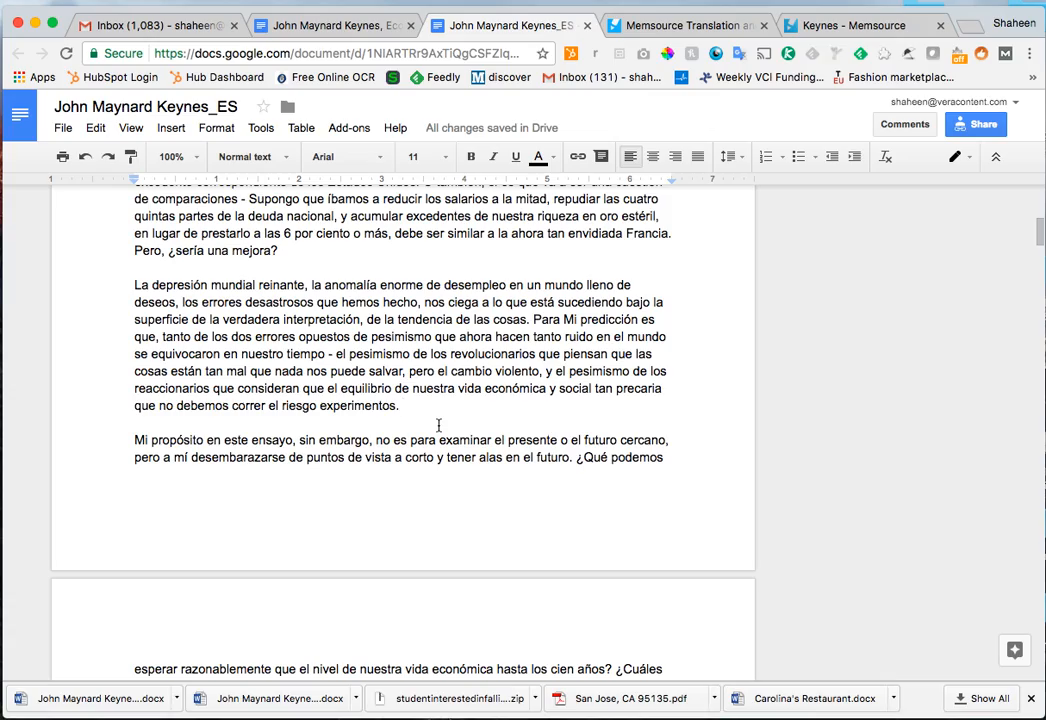
Skim the rest of the Spanish Keynes essay in Google Docs and return to the Keynes translation memory in Memsource
scroll(438, 426, "down", 20)
scroll(438, 426, "down", 20)
scroll(438, 426, "up", 20)
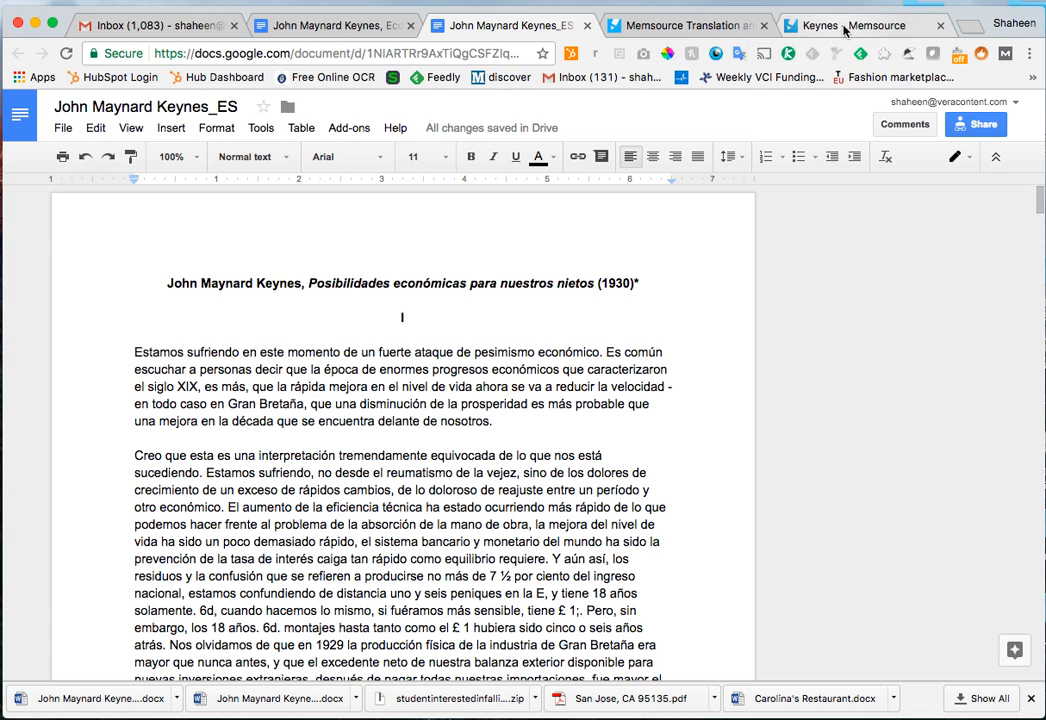
left_click(843, 30)
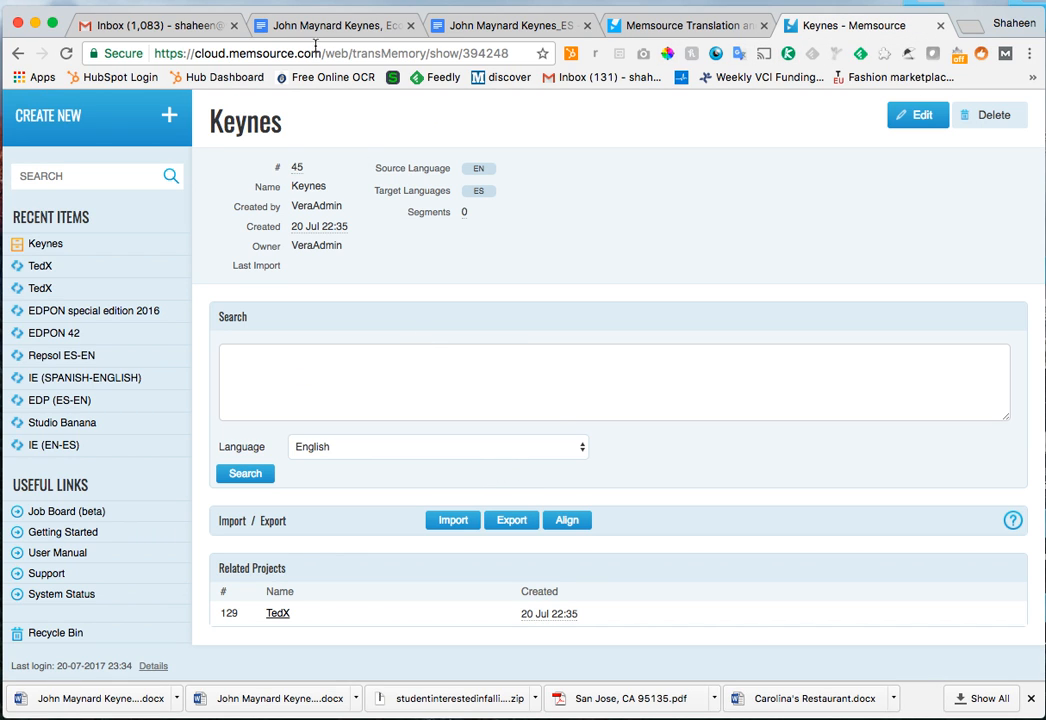
left_click(383, 28)
left_click(460, 10)
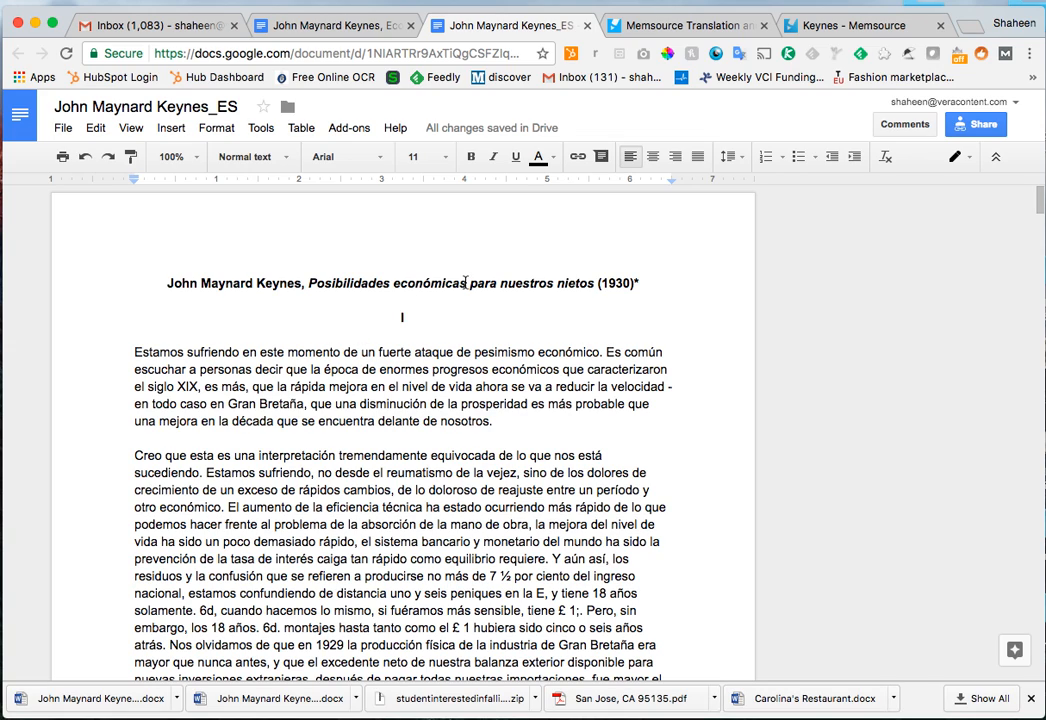
left_click(835, 27)
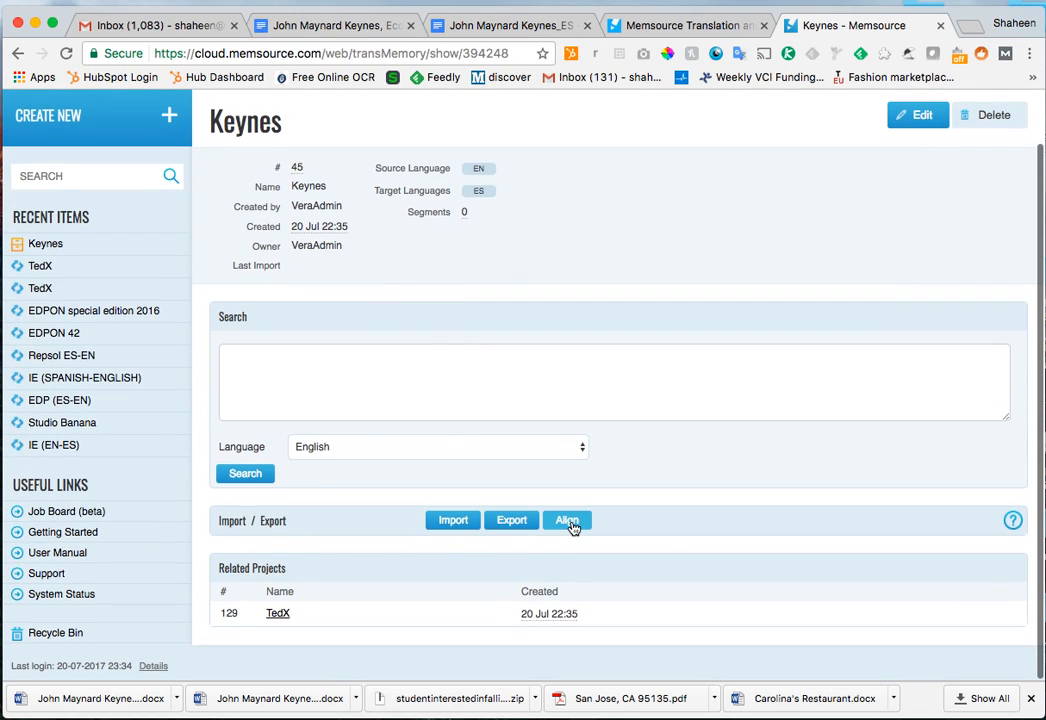
Start an alignment with one source and one target file, using John Maynard Keynes Economic Possibilities for our Grandchildren_EN.docx as the original
left_click(569, 521)
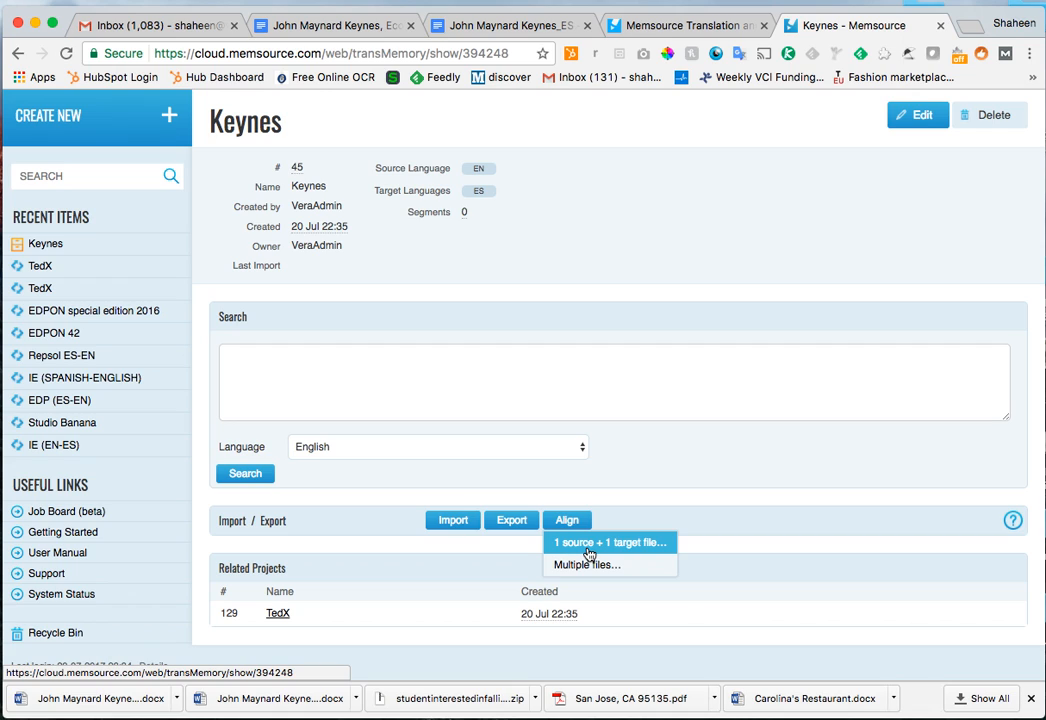
left_click(589, 543)
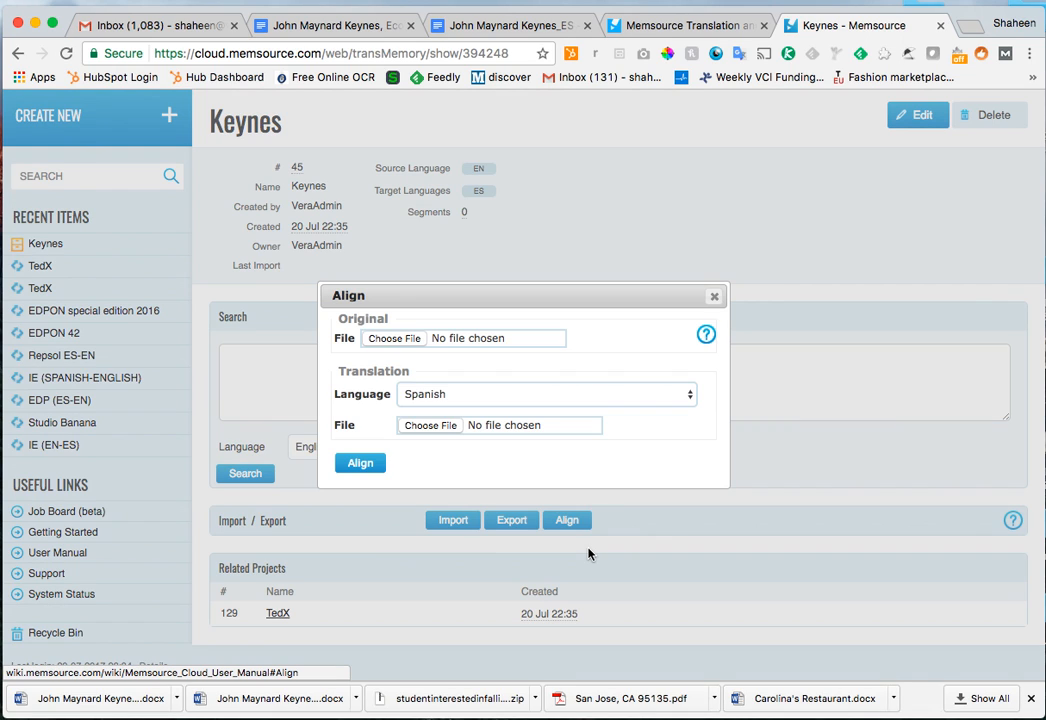
left_click(394, 339)
key("super+alt+l")
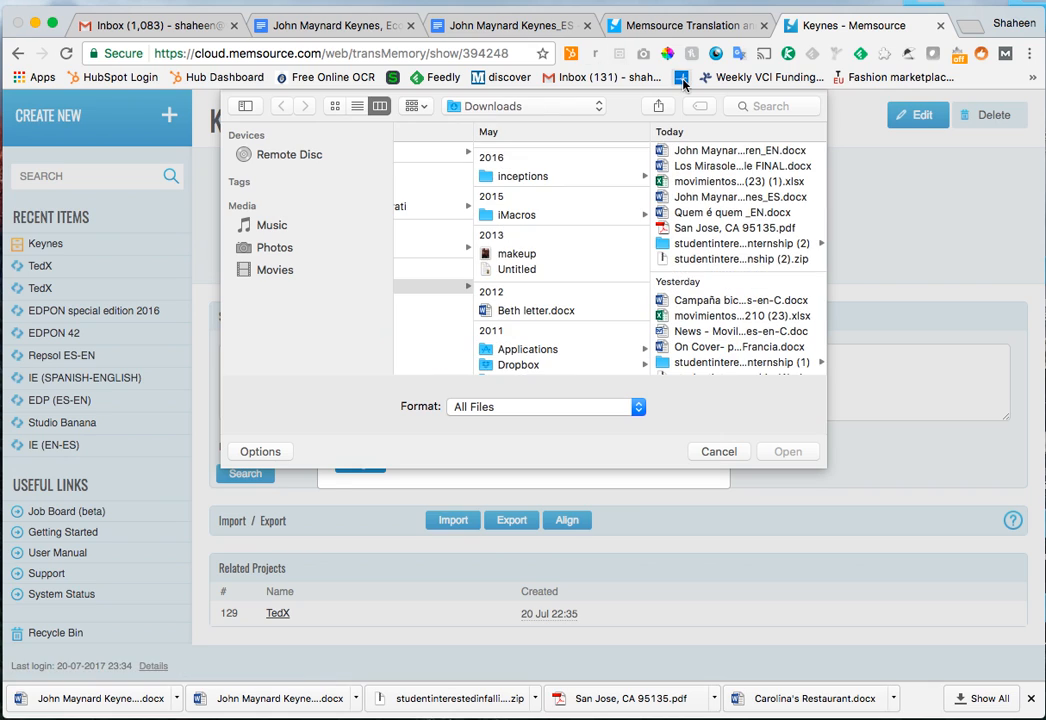
double_click(740, 151)
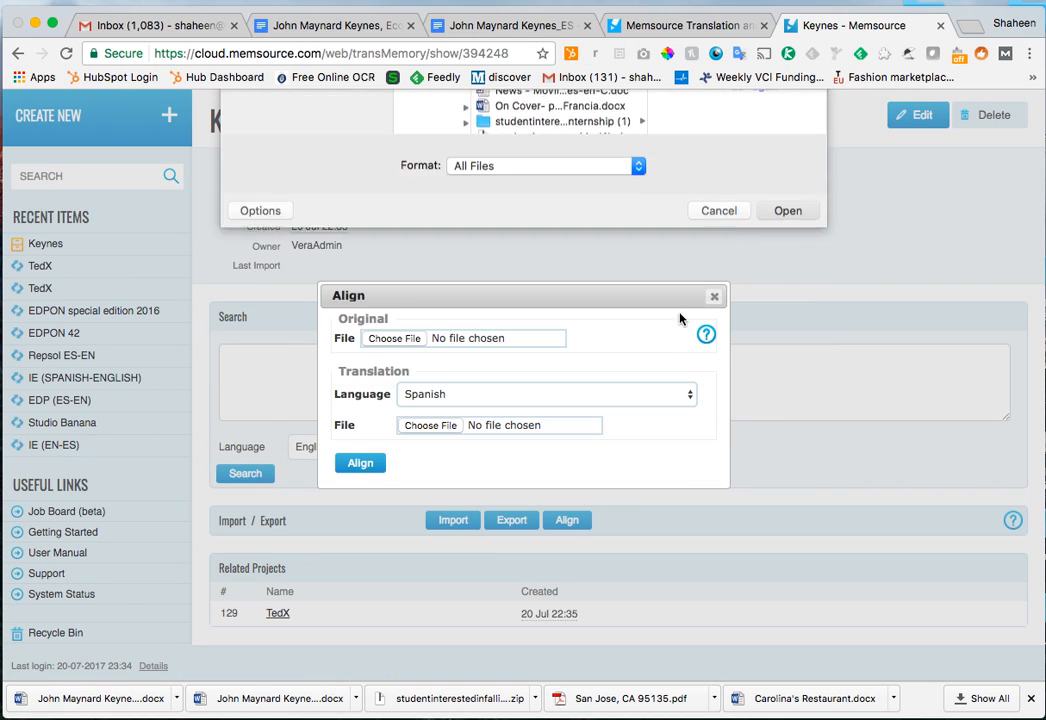
Choose John Maynard Keynes_ES.docx as the Spanish translation file and run the alignment
left_click(433, 428)
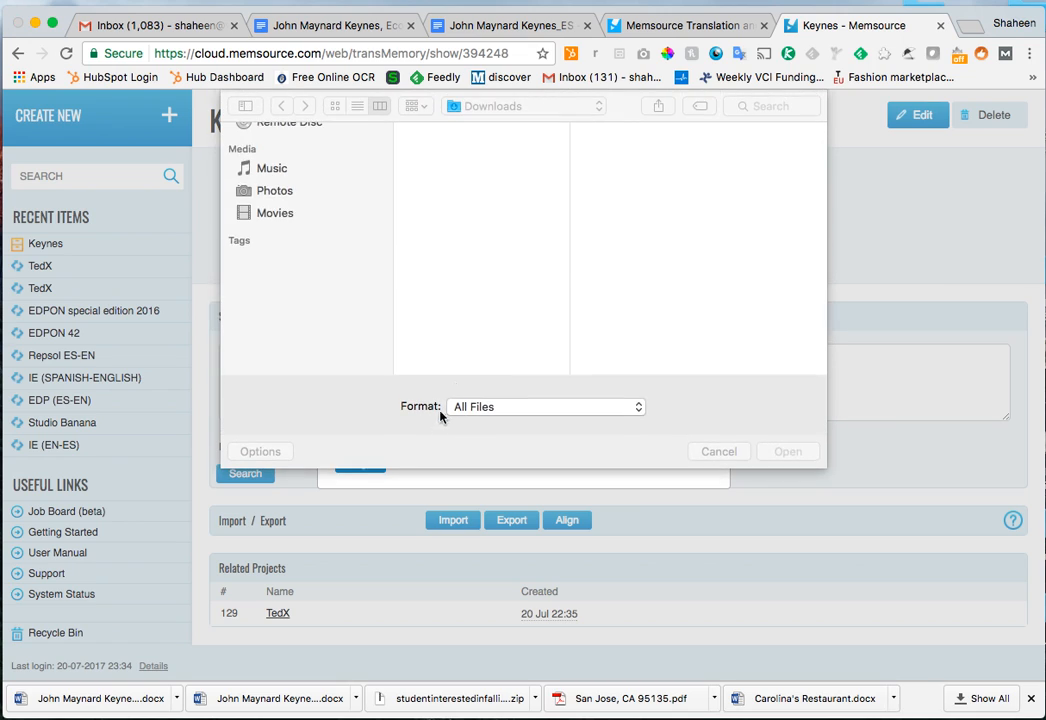
double_click(513, 167)
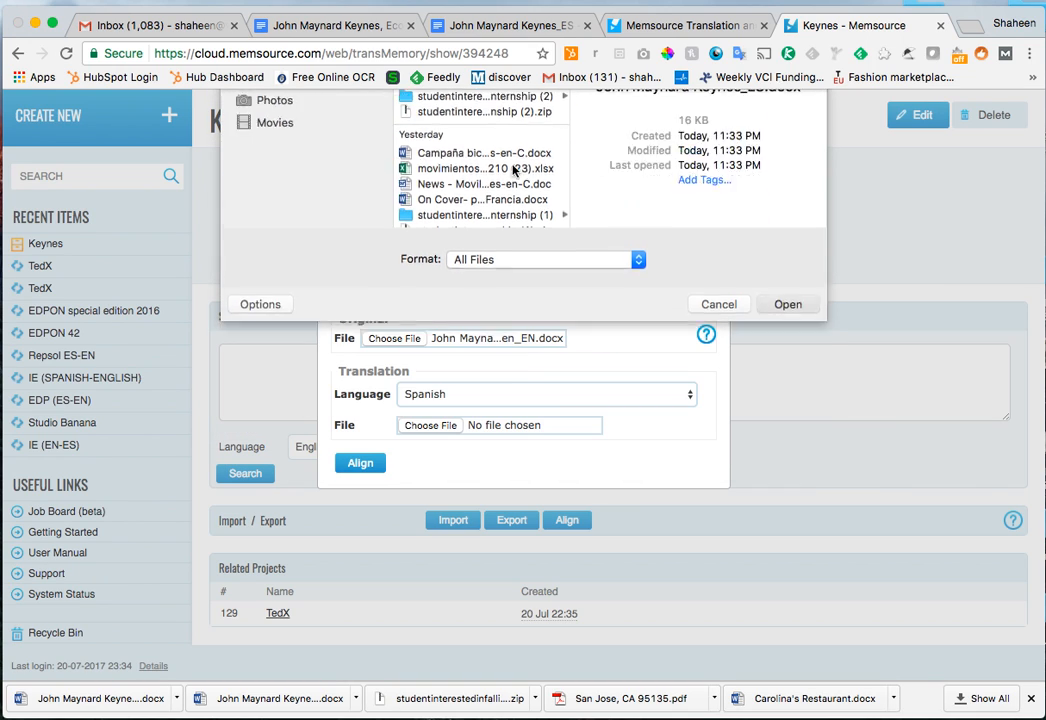
left_click(357, 467)
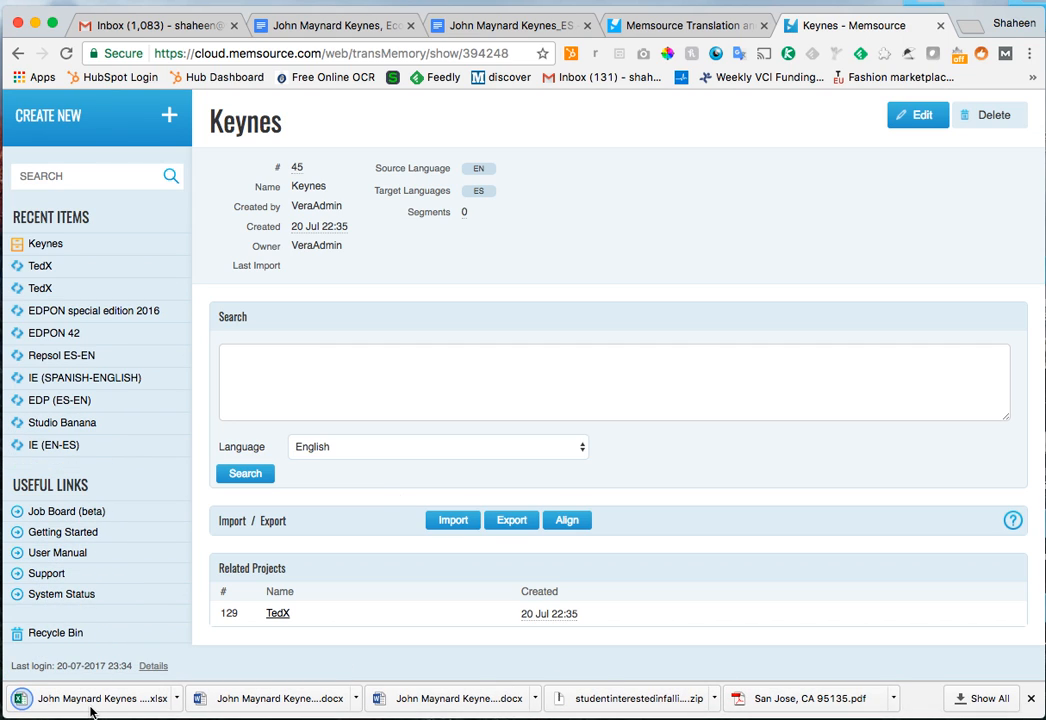
Open the downloaded alignment spreadsheet in Excel and move "{b> (1930)*<b}" from the end of B2 into B3
left_click(90, 705)
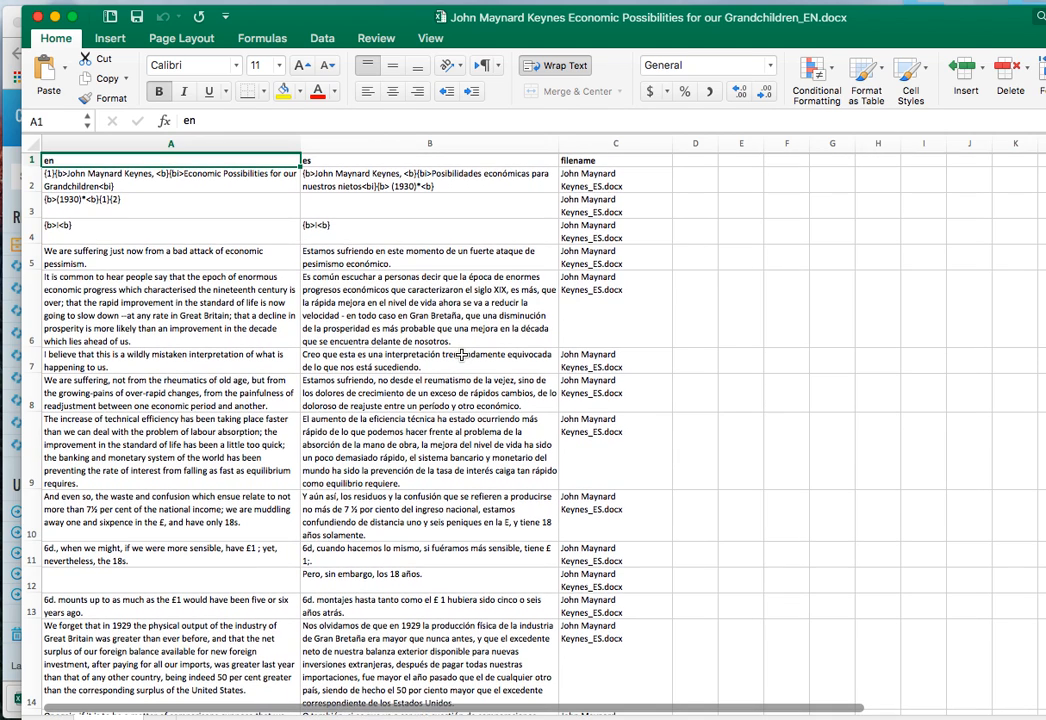
double_click(463, 181)
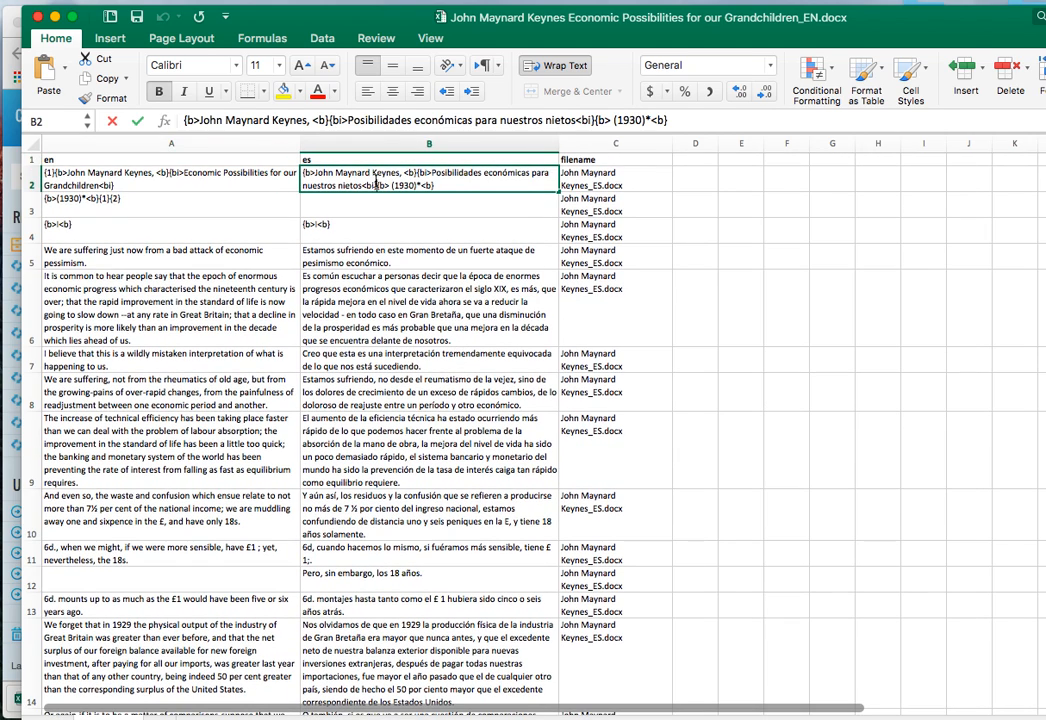
left_click_drag(463, 181, 382, 186)
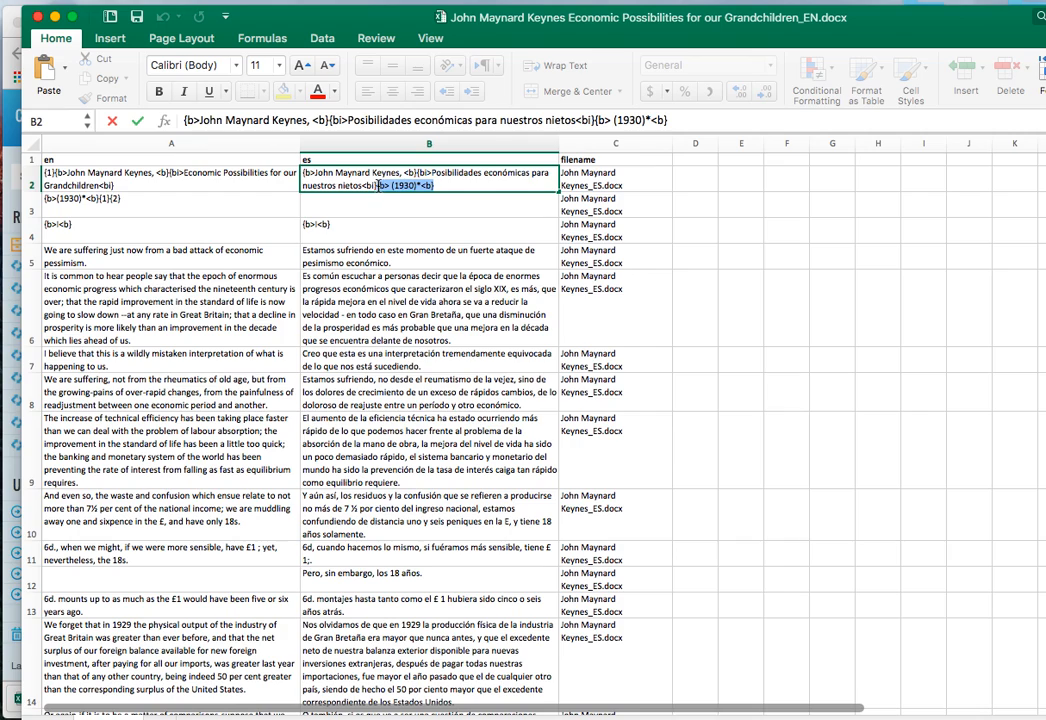
key("super+x")
key("Return")
key("super+v")
left_click(731, 340)
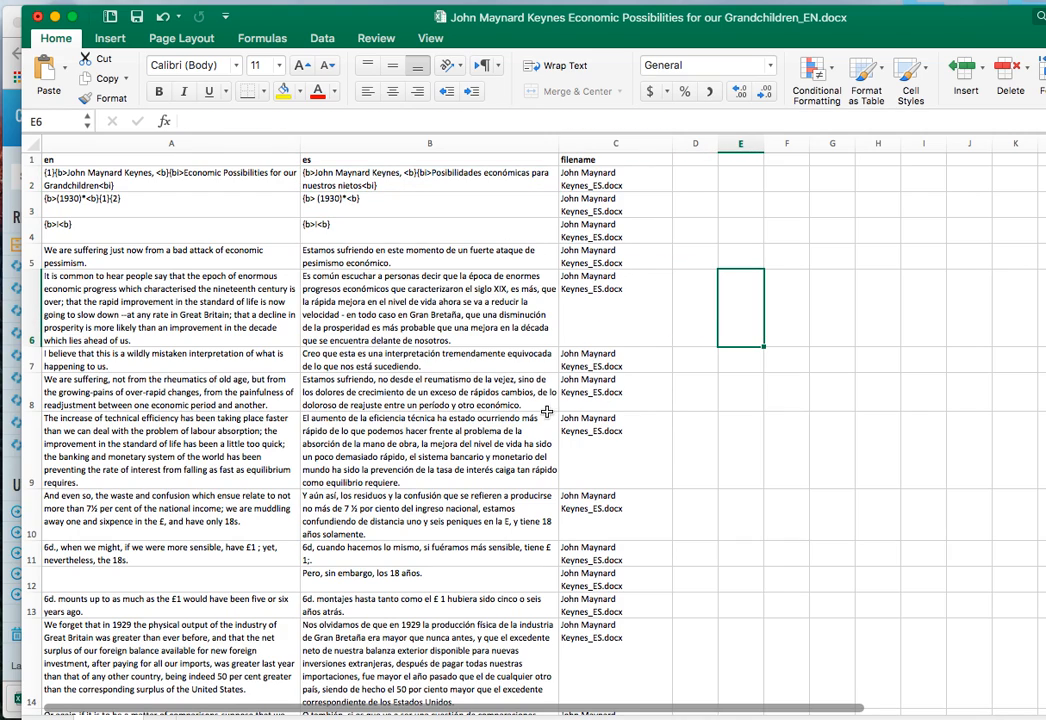
Move the text "yet, nevertheless, the 18s." from A11 into the empty cell A12
scroll(524, 458, "down", 5)
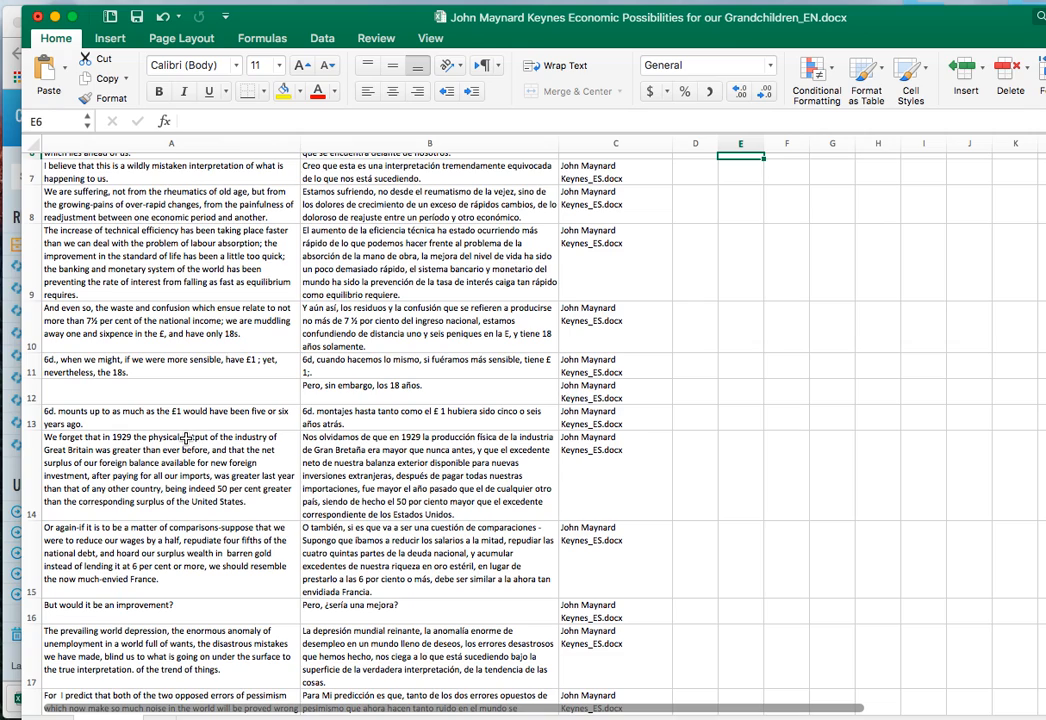
double_click(240, 362)
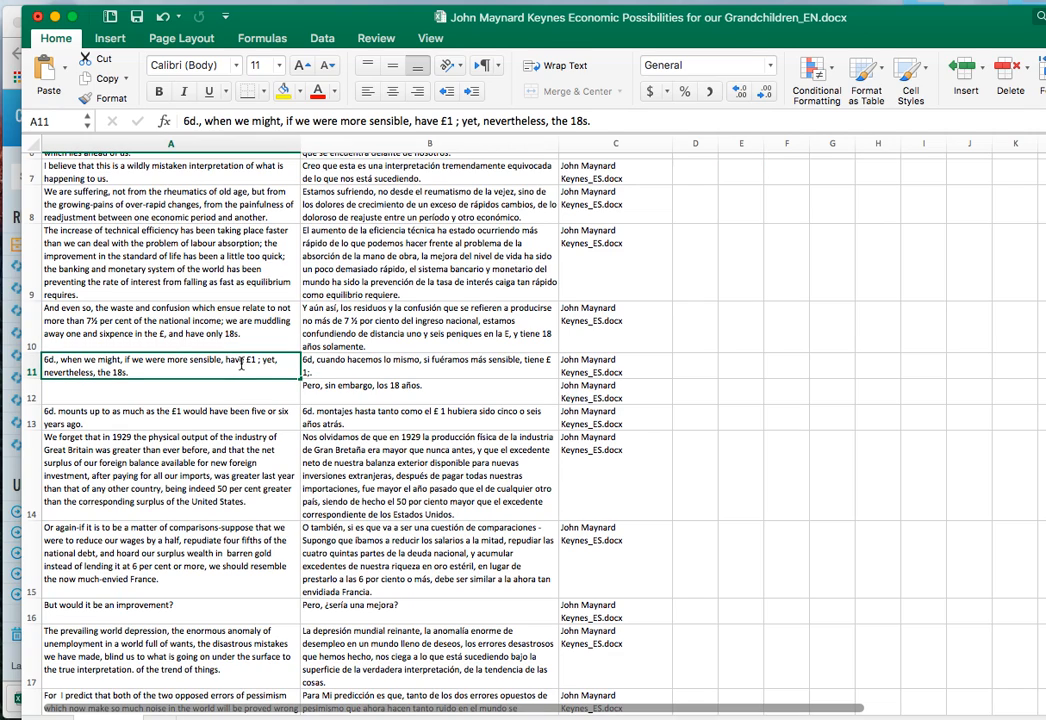
left_click_drag(264, 361, 274, 376)
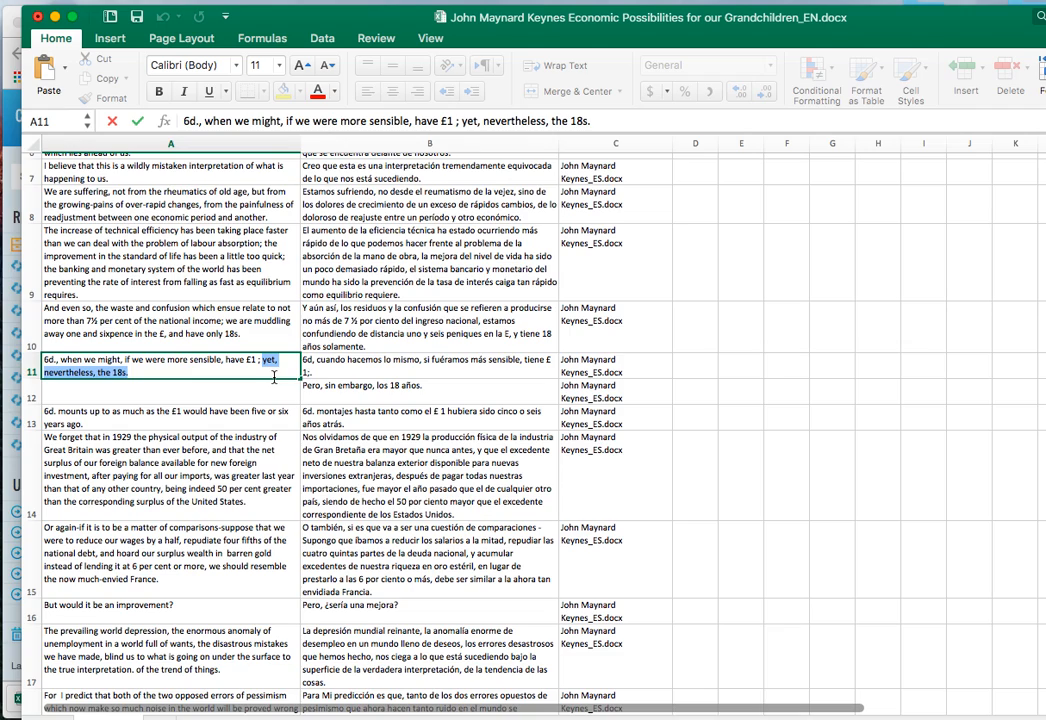
key("ctrl+x")
left_click(213, 388)
key("ctrl+v")
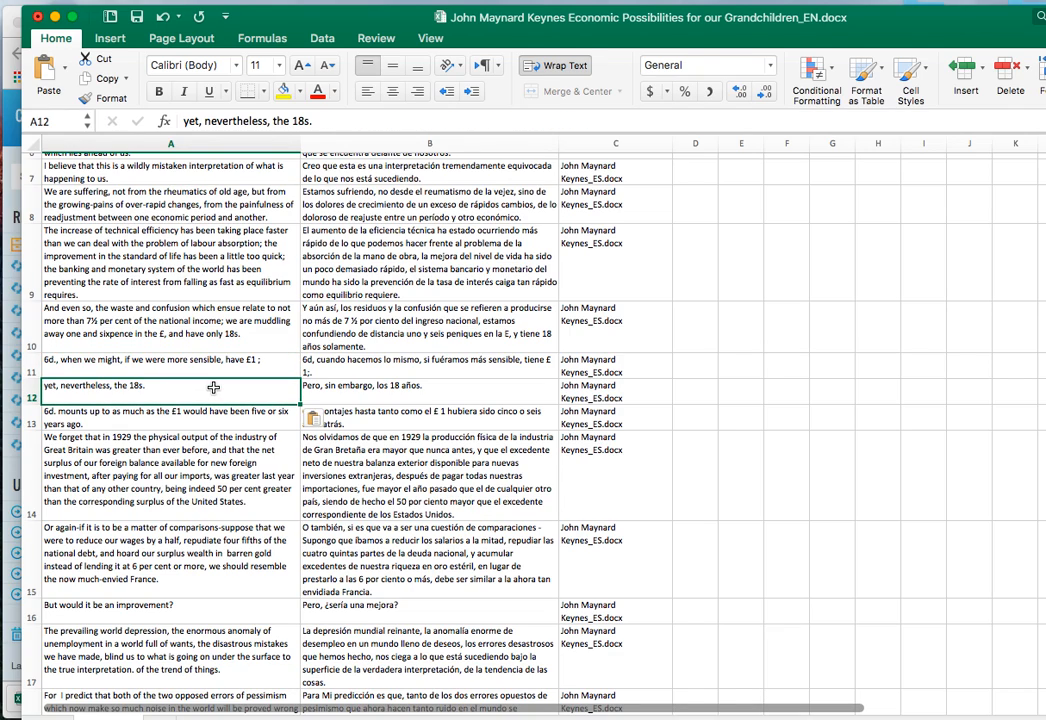
left_click(365, 496)
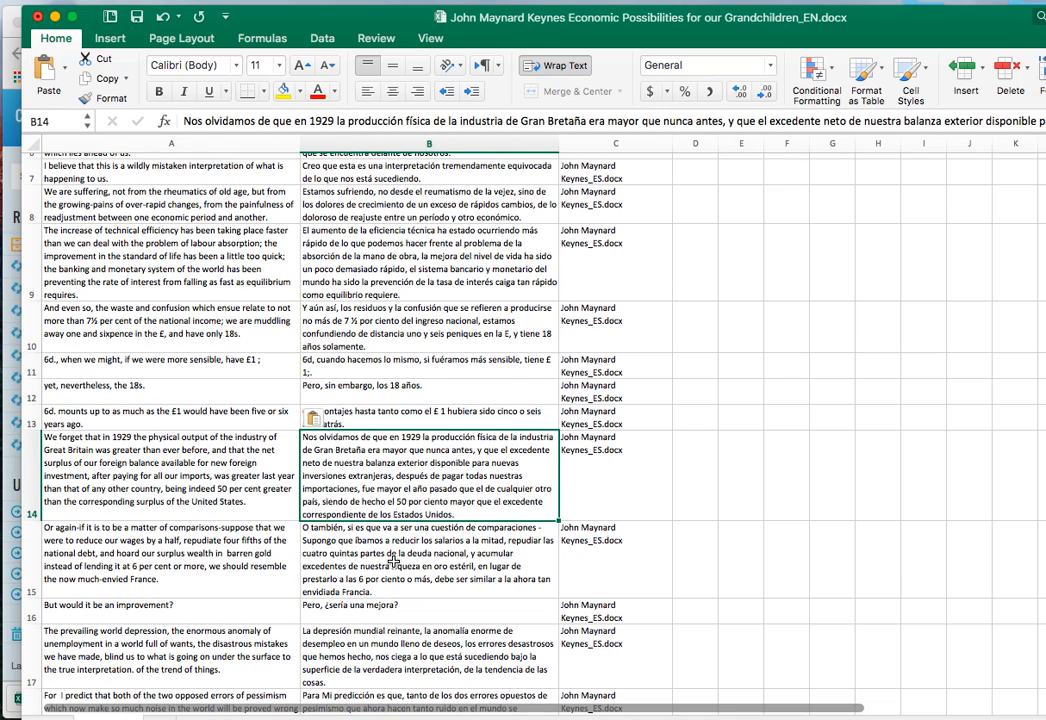
Move the Spanish sentence starting "Algunos períodos de tal modo" from B28 up to B27
scroll(393, 561, "down", 10)
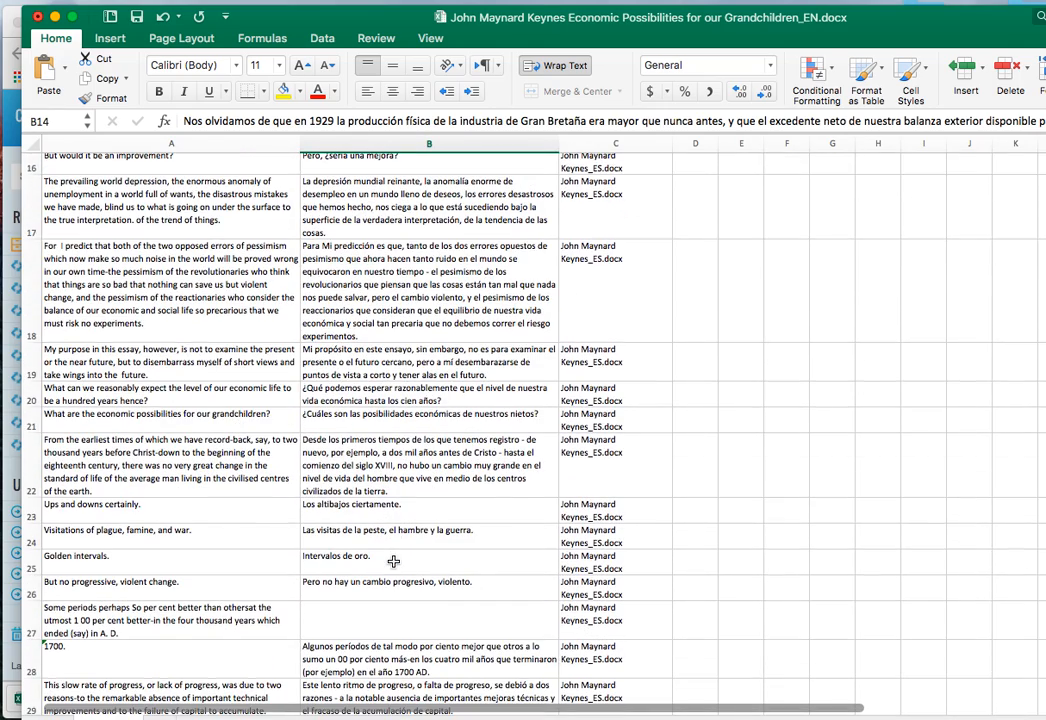
scroll(393, 561, "down", 4)
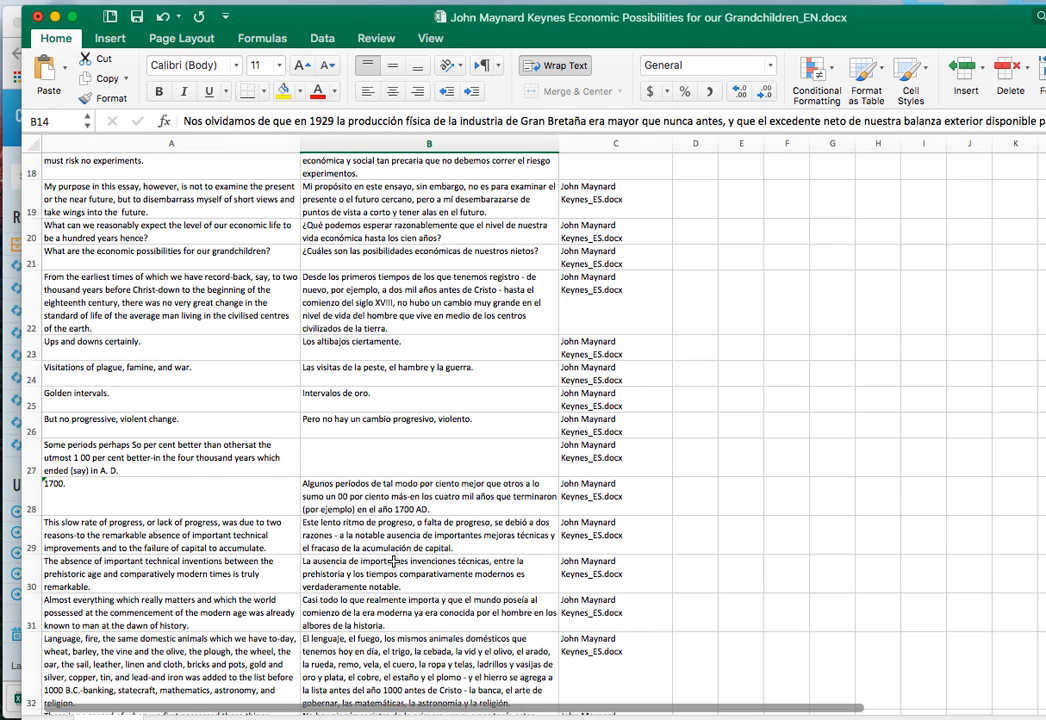
left_click(368, 498)
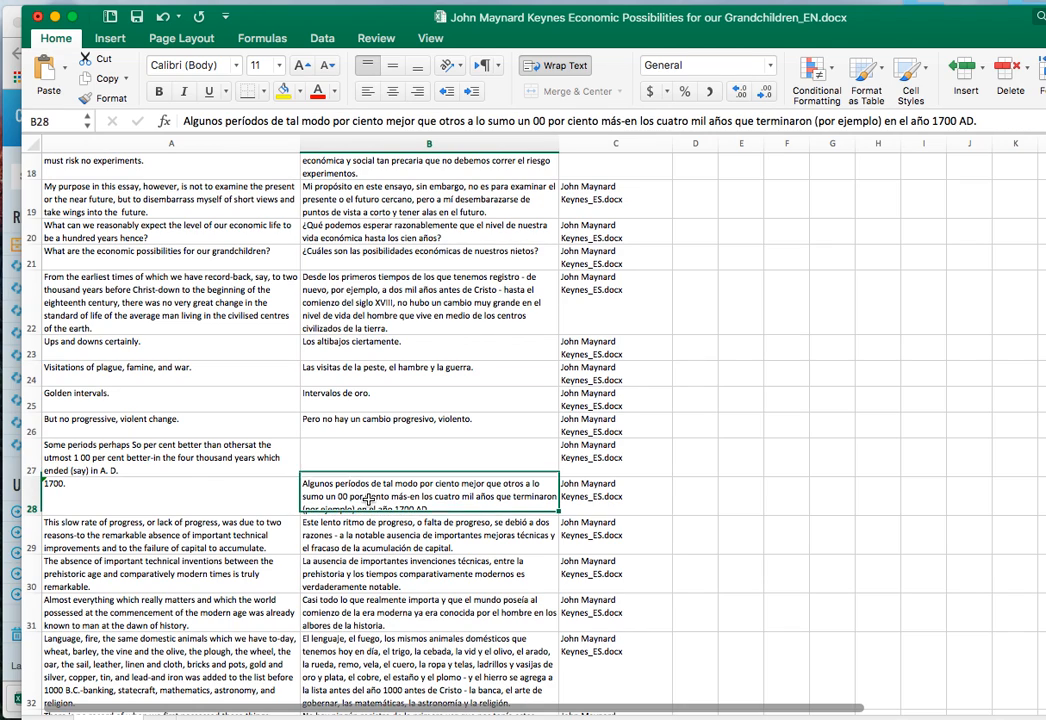
left_click_drag(368, 498, 432, 456)
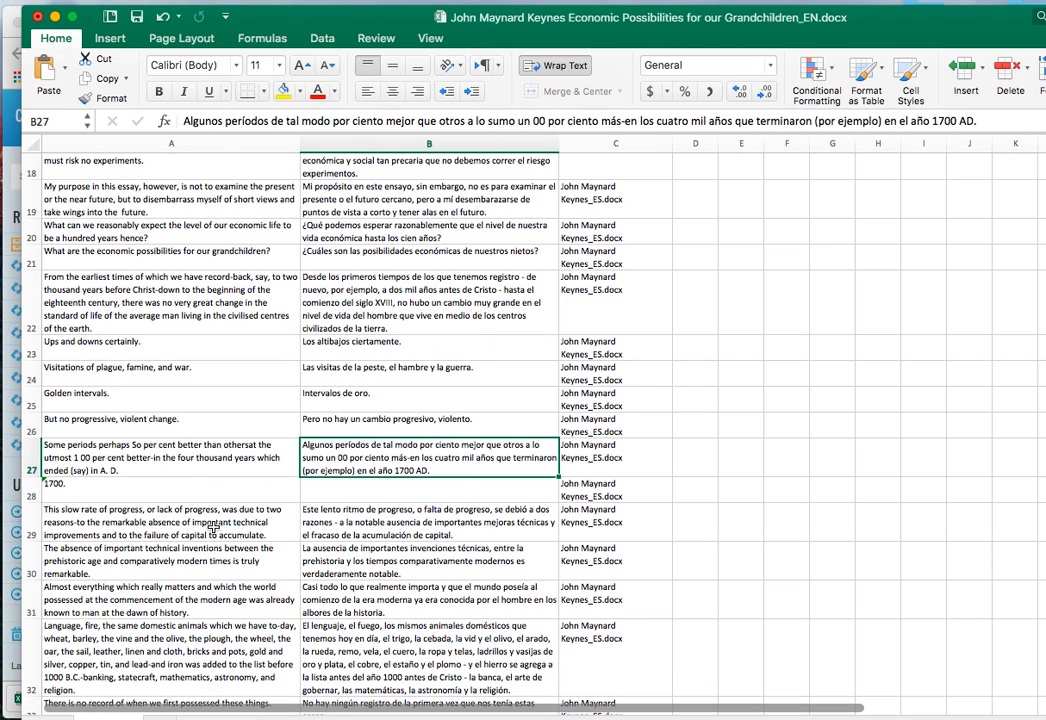
Move "1700." from A28 to the end of the English sentence in A27
double_click(127, 489)
left_click_drag(68, 485, 17, 485)
key("super+x")
double_click(167, 469)
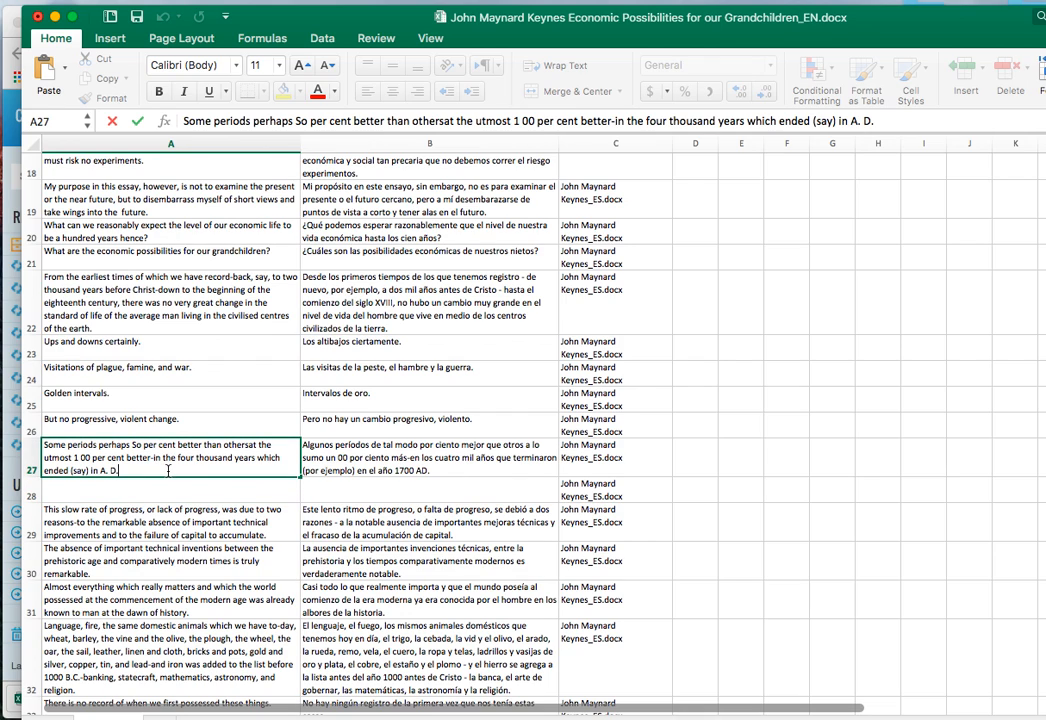
key("super+v")
Delete row 28, whose English and Spanish cells are empty
left_click(26, 492)
right_click(26, 492)
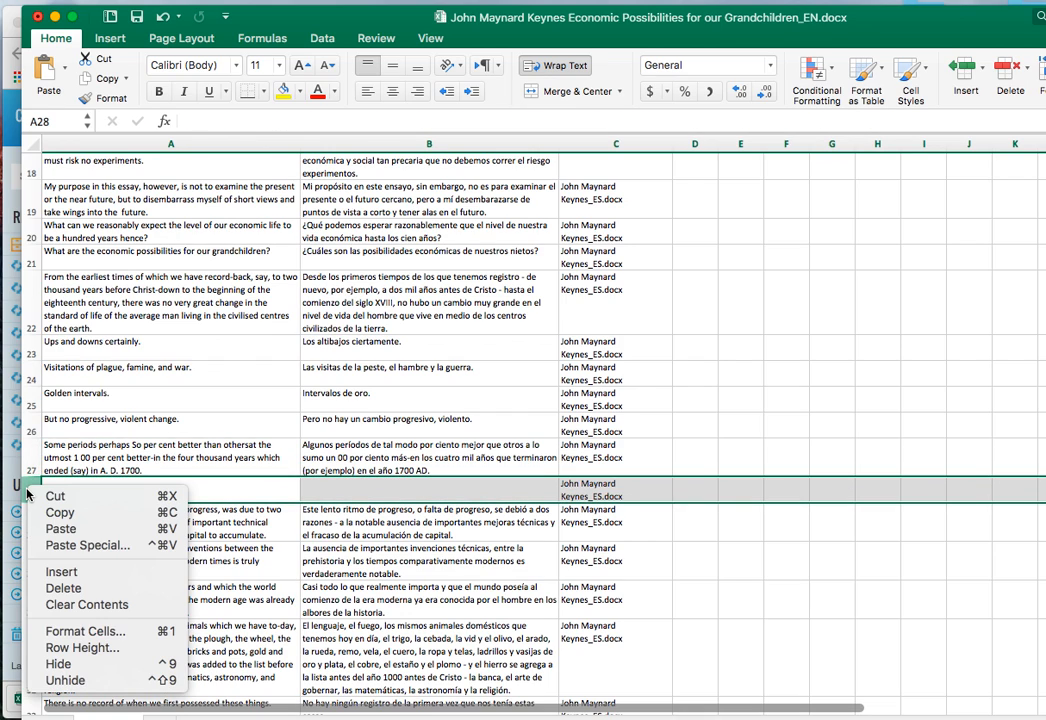
left_click(63, 588)
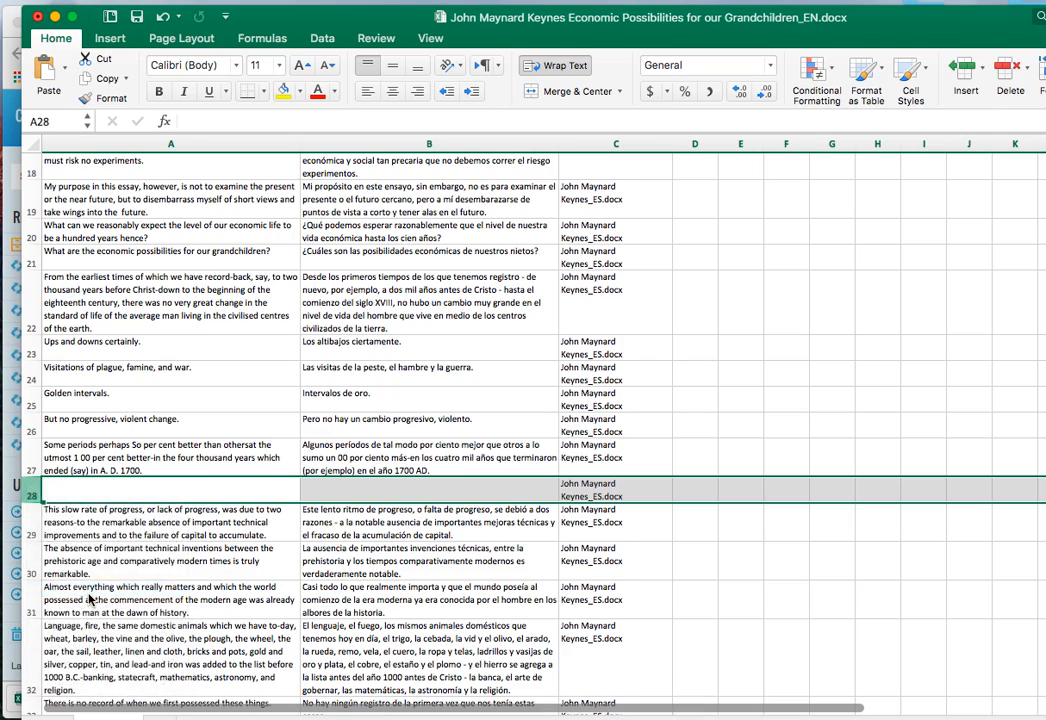
left_click(193, 565)
Move the English fragment starting "£4,000,000,000 which I have already quoted" from A51 to the end of A50
scroll(398, 600, "down", 5)
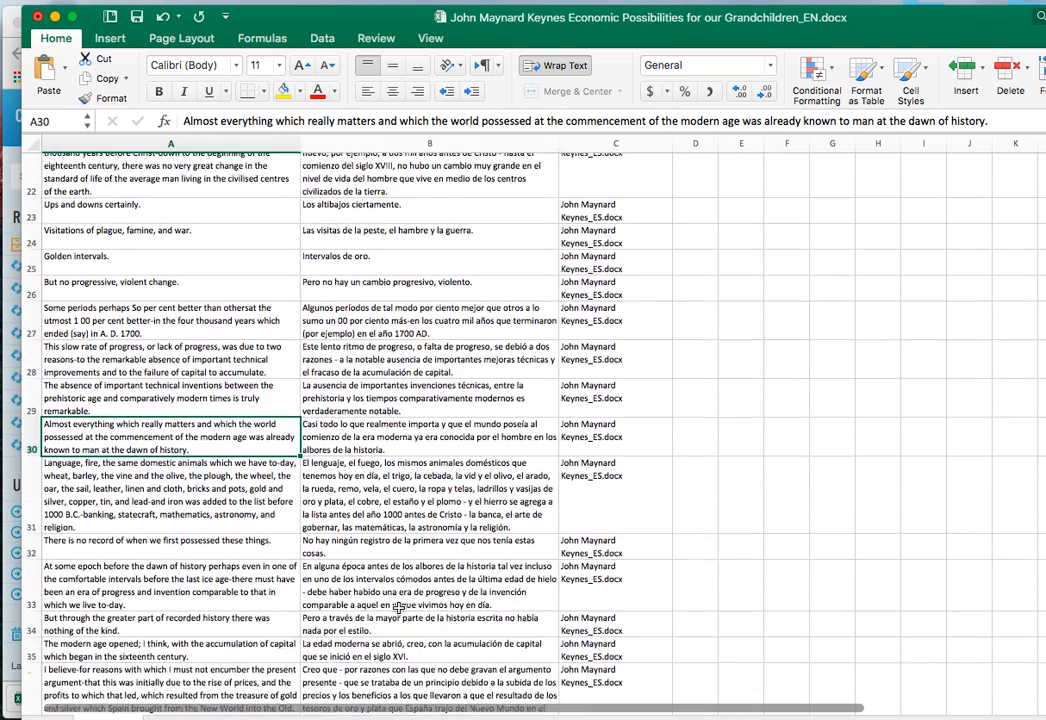
scroll(398, 607, "down", 5)
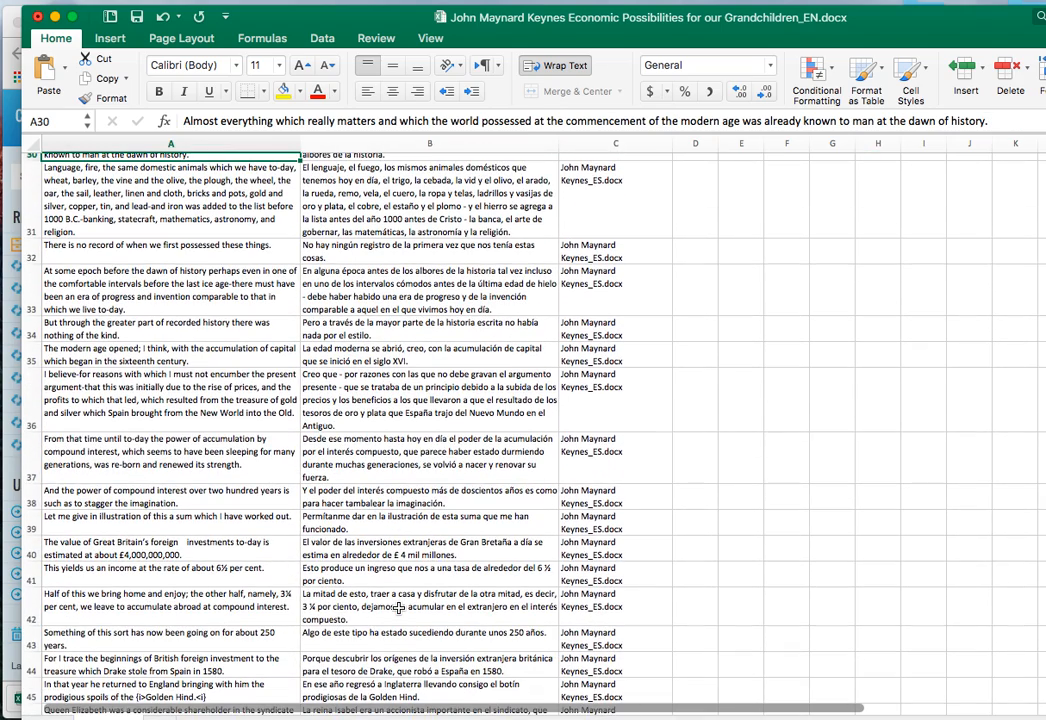
scroll(398, 607, "down", 8)
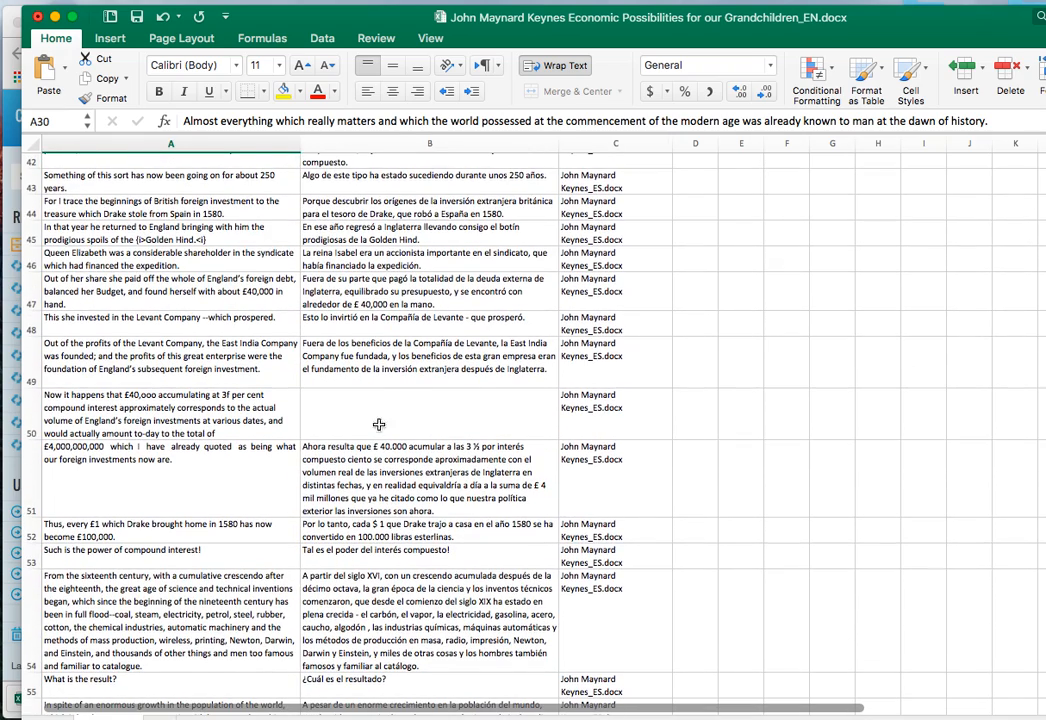
left_click(379, 424)
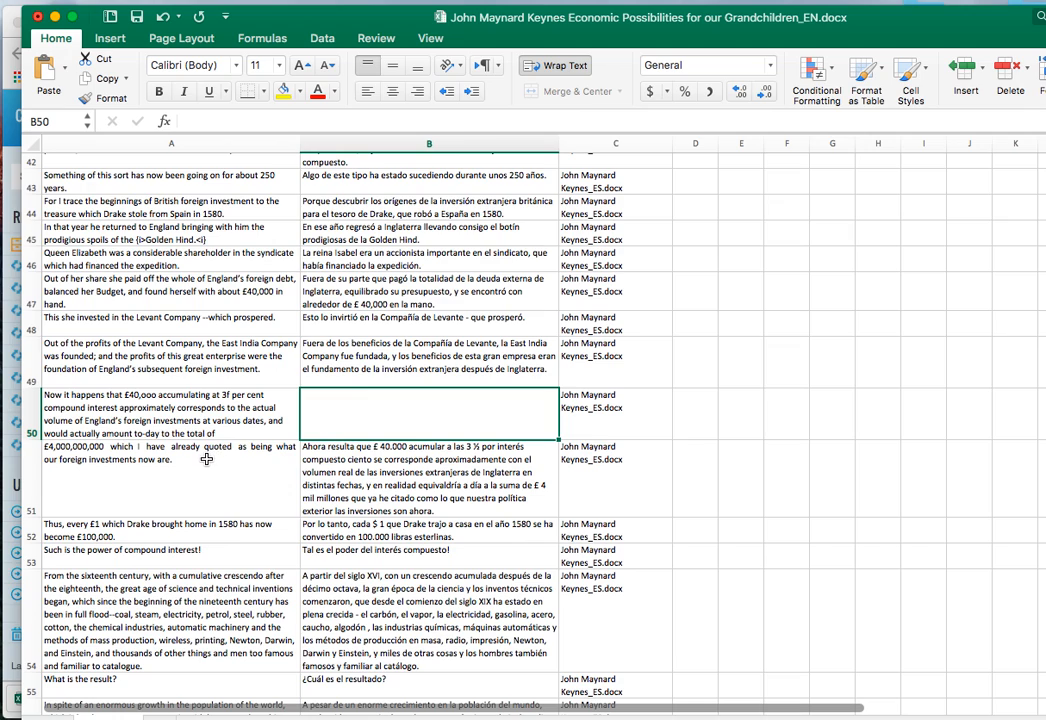
double_click(206, 459)
left_click_drag(201, 462, 22, 448)
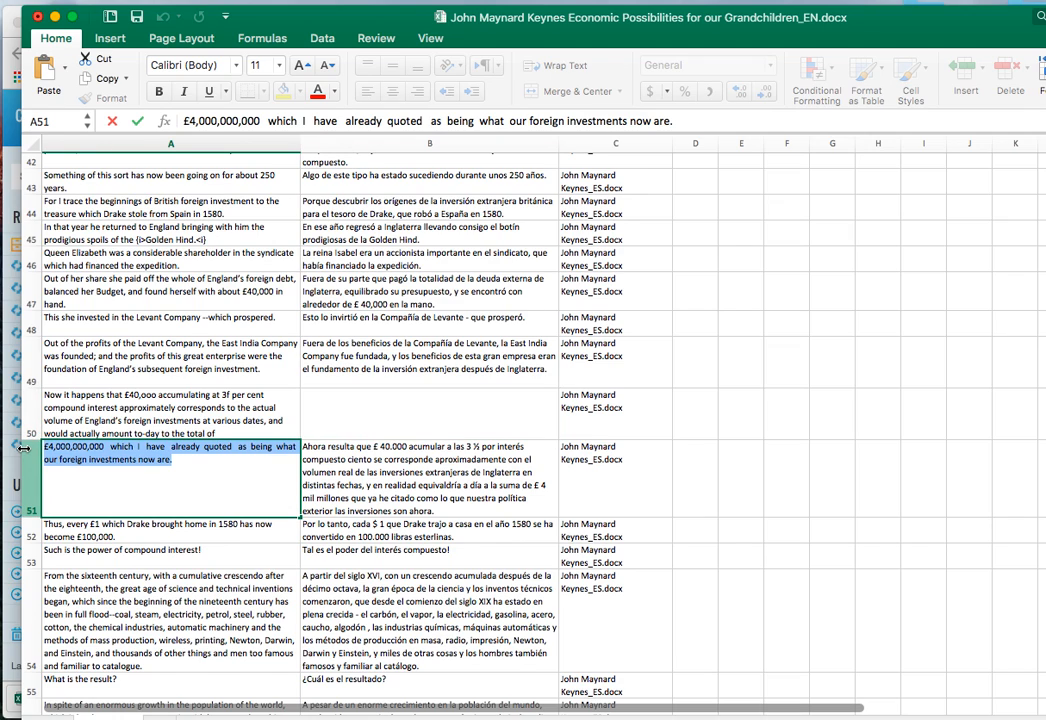
key("super+x")
double_click(239, 434)
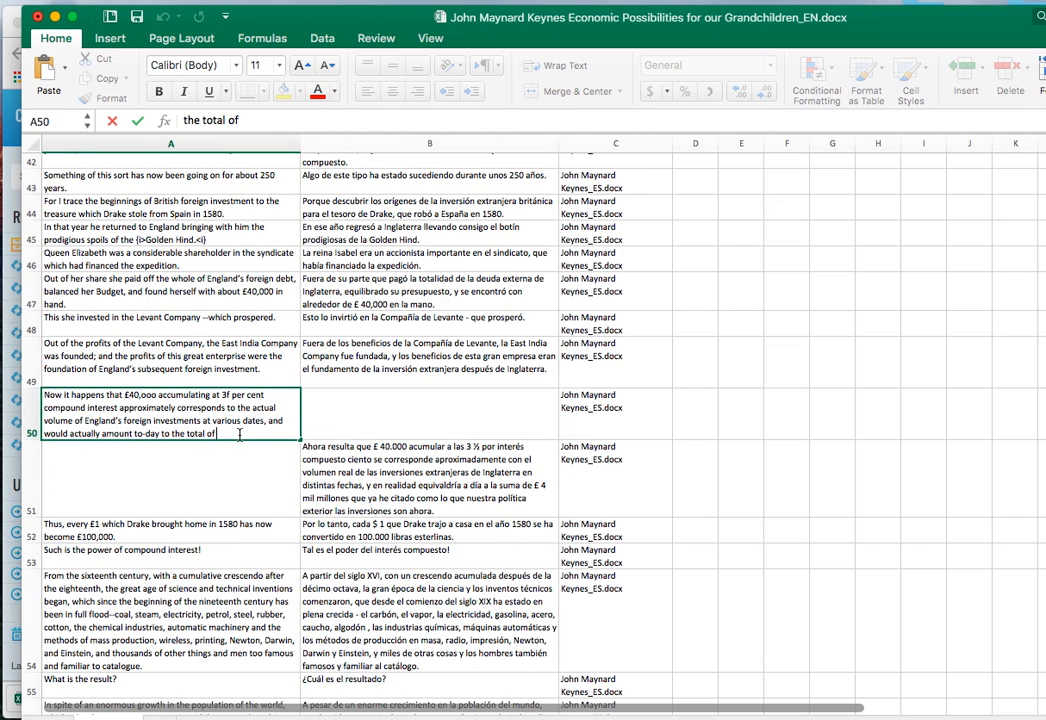
key("super+v")
Move the Spanish sentence starting "Ahora resulta que" from B51 to B50 and delete the emptied row 51
left_click(376, 469)
left_click_drag(376, 469, 376, 392)
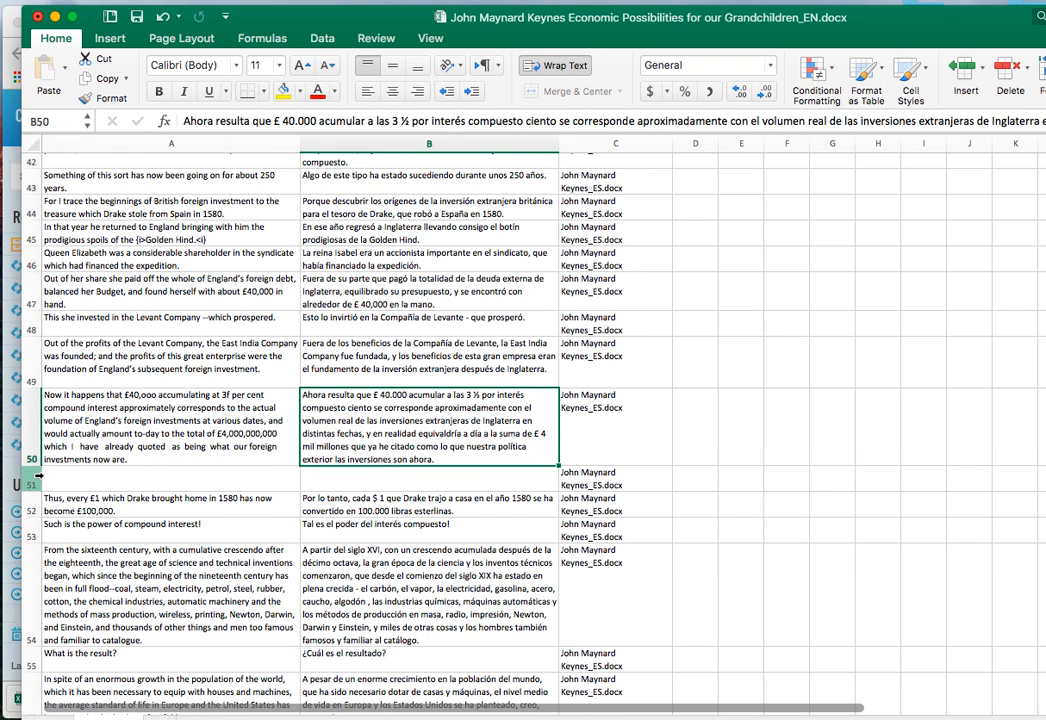
right_click(36, 478)
left_click(97, 580)
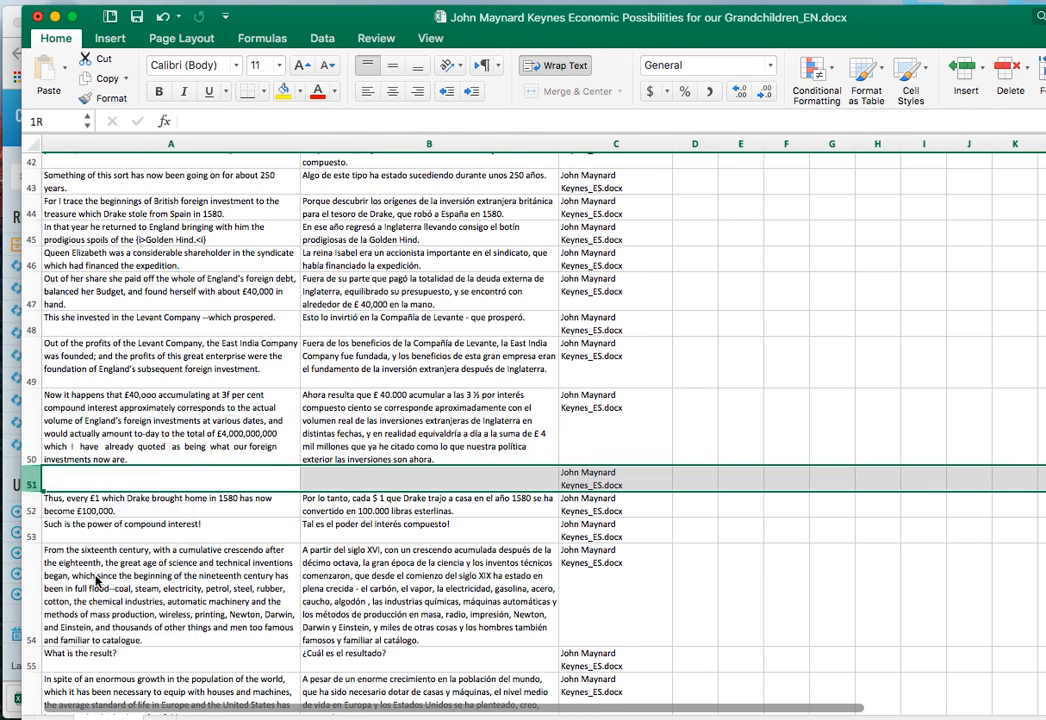
Move the Spanish sentence starting "Comentó el profesor sin cuidado" from B138 to the end of B137
scroll(205, 617, "down", 5)
scroll(205, 617, "down", 10)
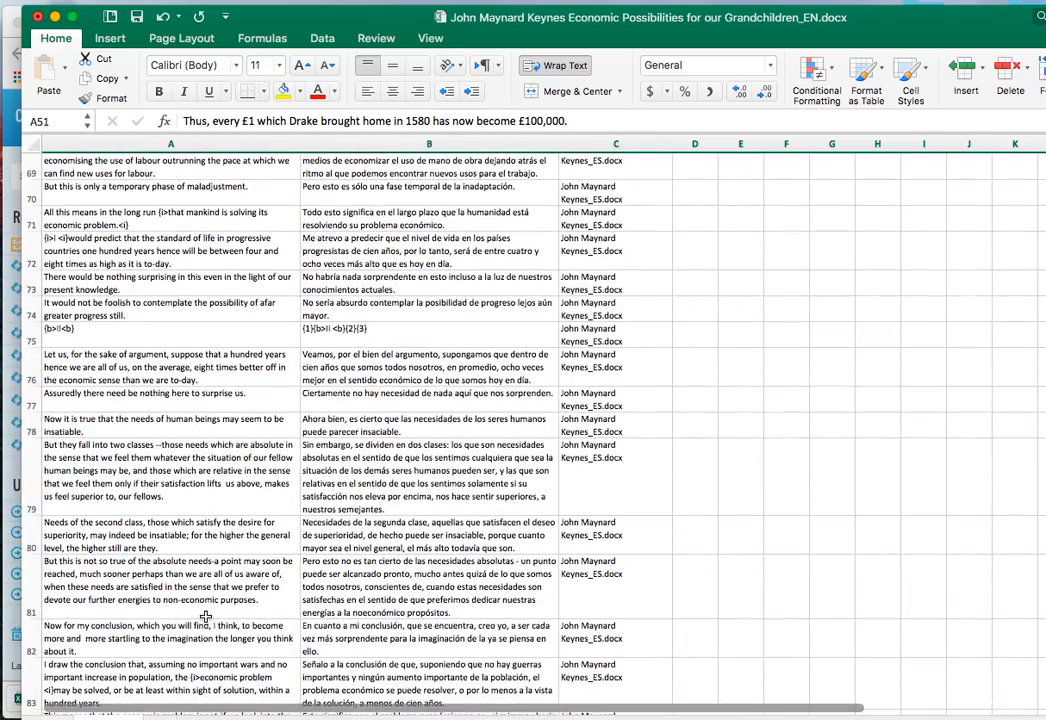
scroll(205, 617, "down", 12)
scroll(205, 617, "down", 15)
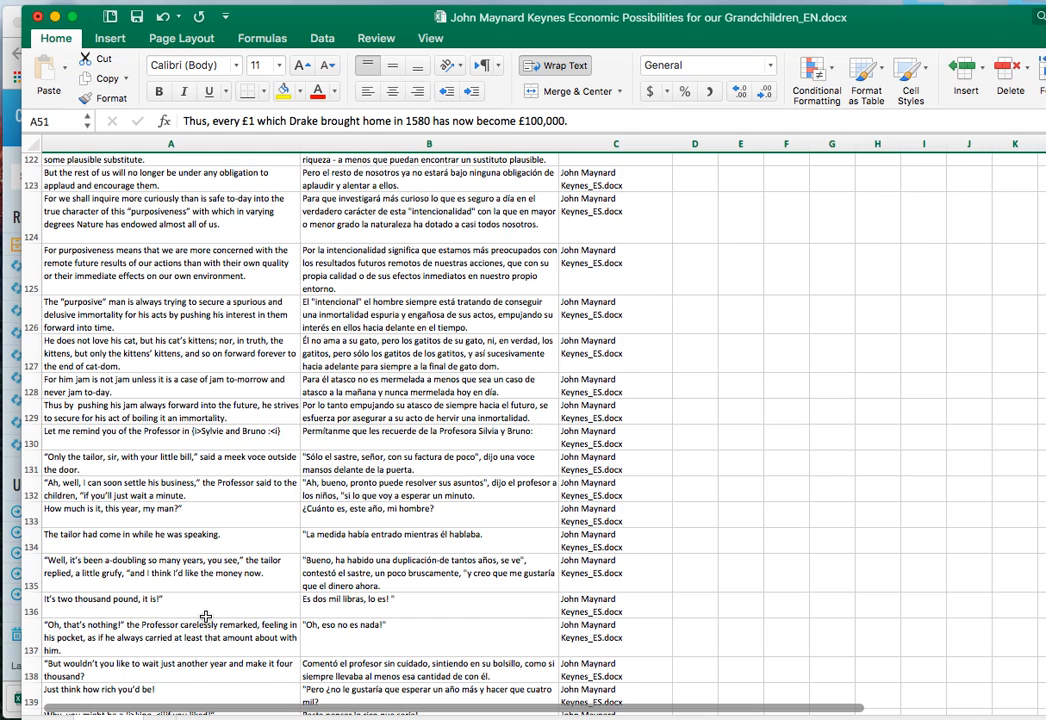
scroll(205, 617, "down", 3)
left_click(362, 410)
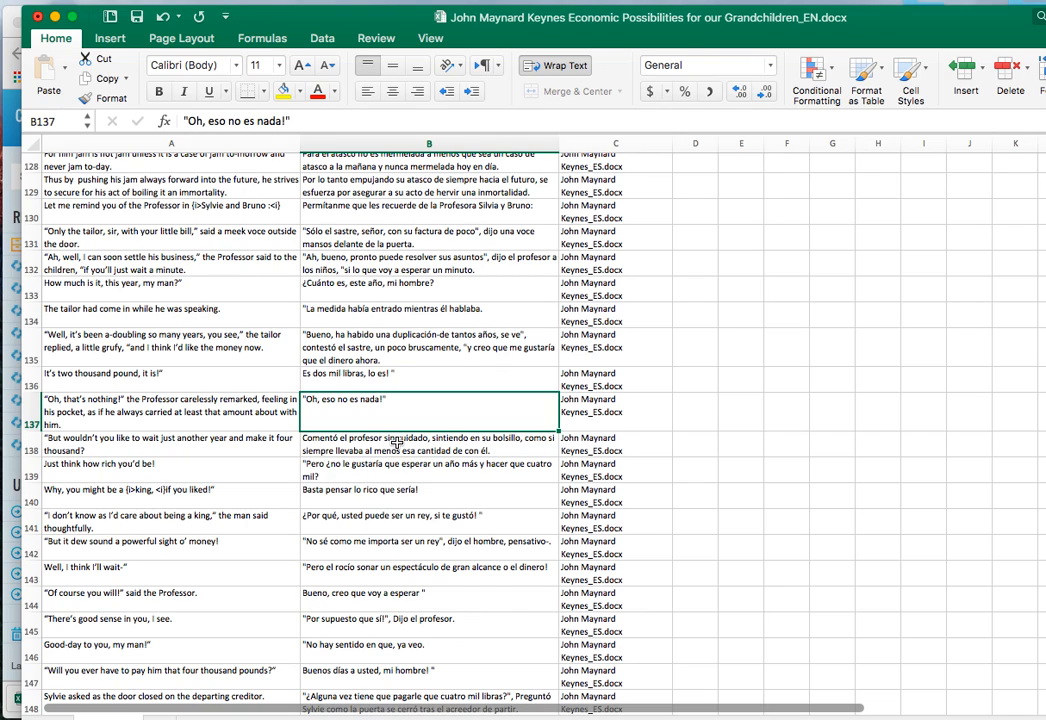
double_click(398, 451)
left_click_drag(496, 452, 315, 385)
key("super+x")
double_click(412, 406)
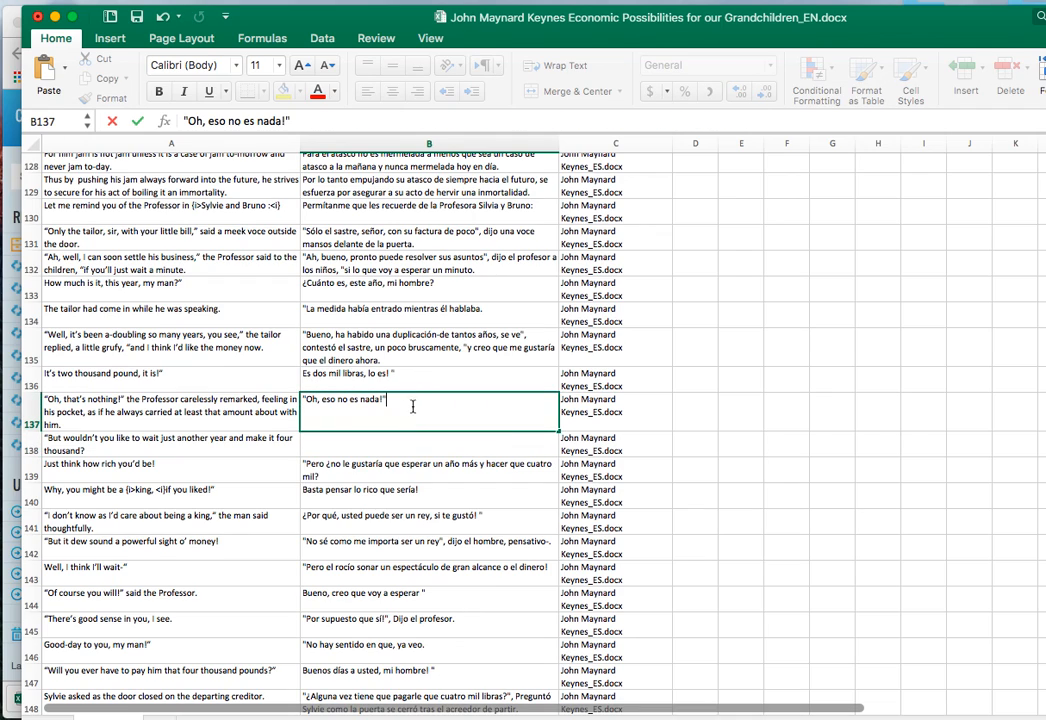
key("super+v")
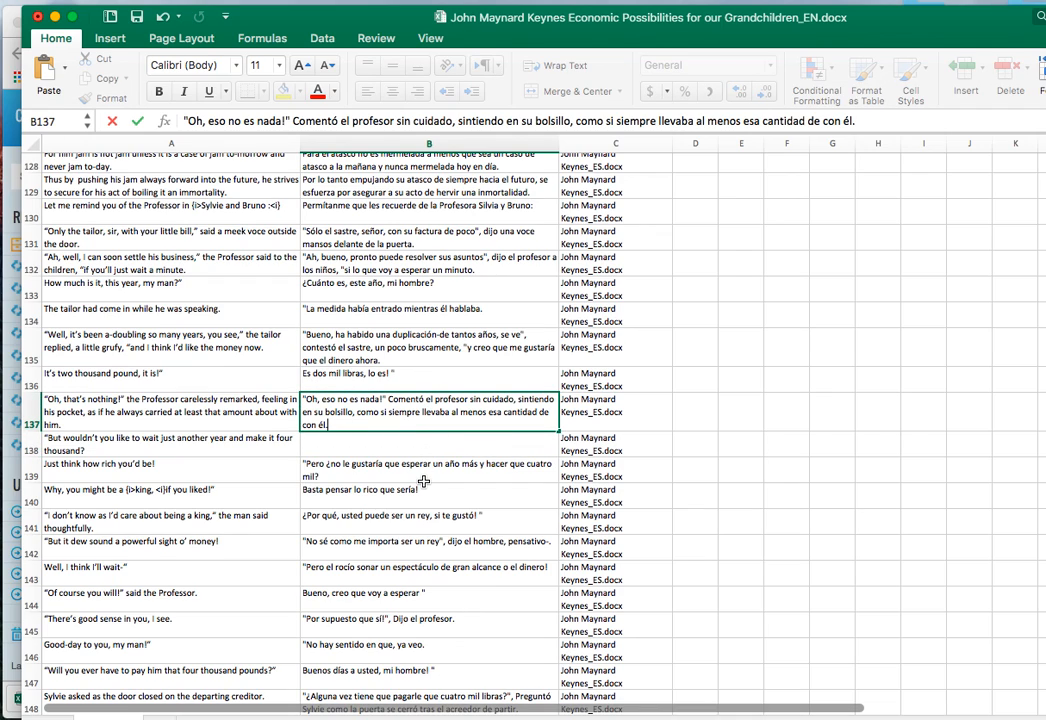
Move the Spanish cells B139:B144 up one row so they start in B138
left_click(480, 468)
left_click(355, 545)
mouse_move(355, 470)
left_mouse_down()
mouse_move(349, 597)
mouse_move(346, 447)
left_mouse_up()
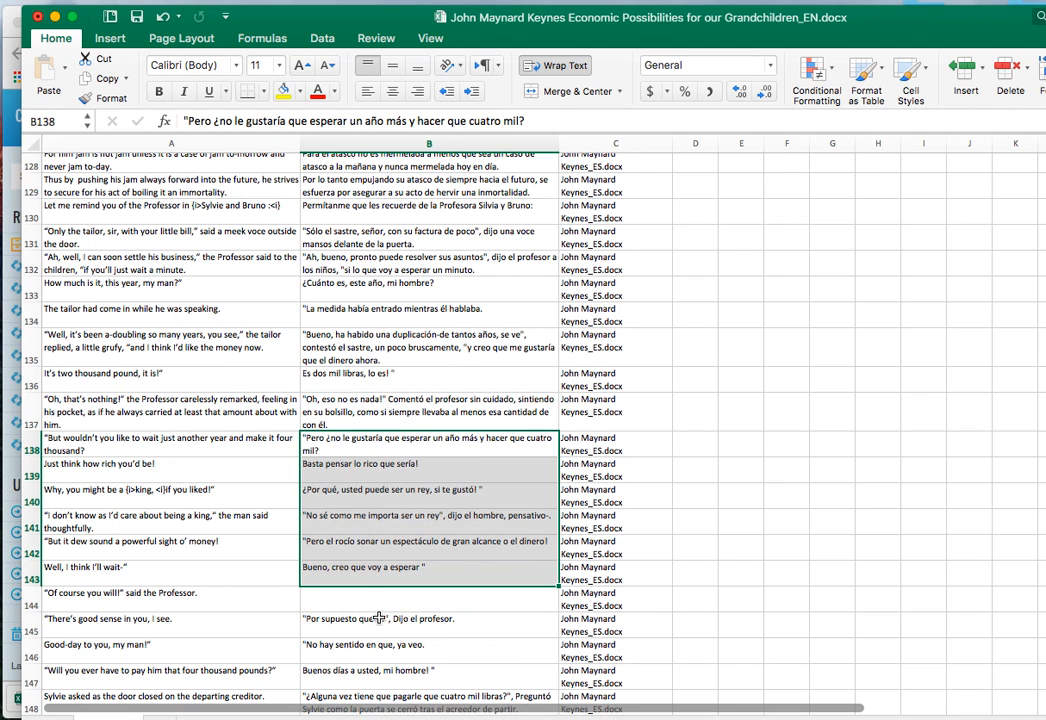
Move the Spanish cells B145:B147 up one row so they start in the empty cell B144
scroll(370, 490, "down", 5)
left_click_drag(345, 413, 359, 472)
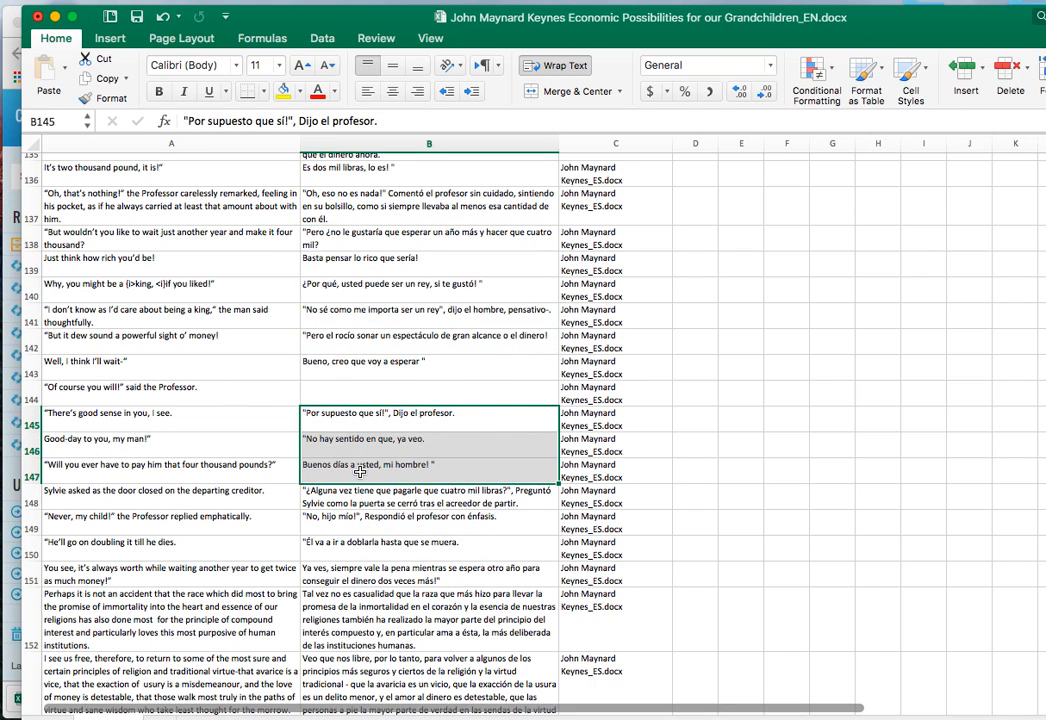
key("super+x")
left_click(373, 389)
key("super+v")
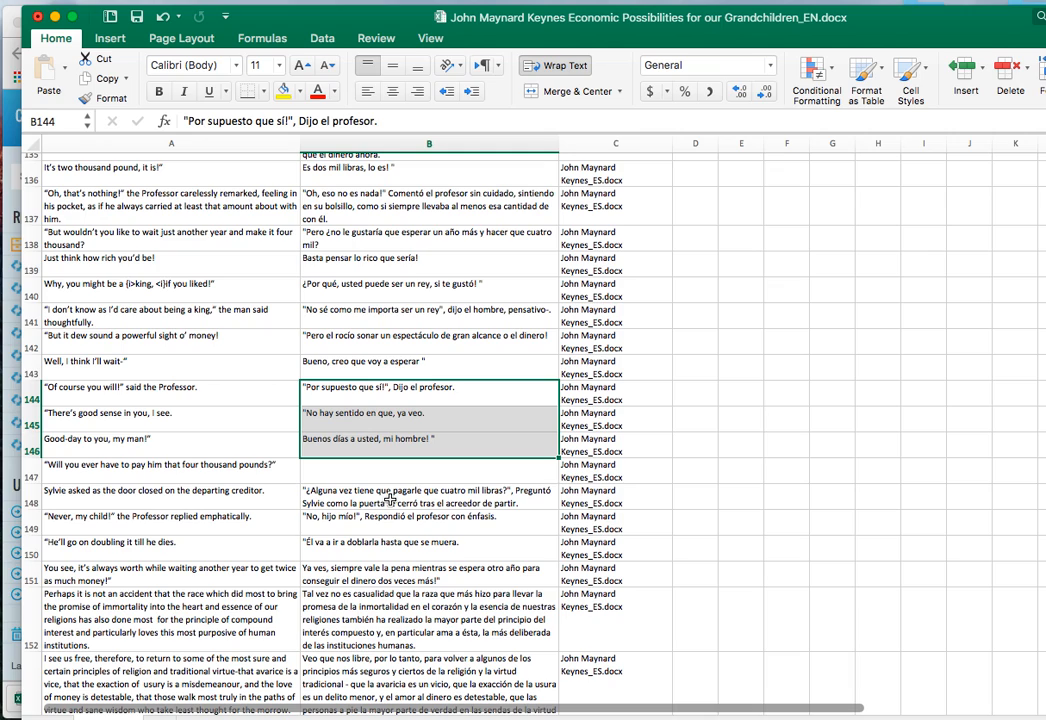
Move "¿Alguna vez tiene que pagarle que cuatro mil libras?" from B148 to the empty B147 and remove its trailing comma
left_click(390, 497)
double_click(502, 494)
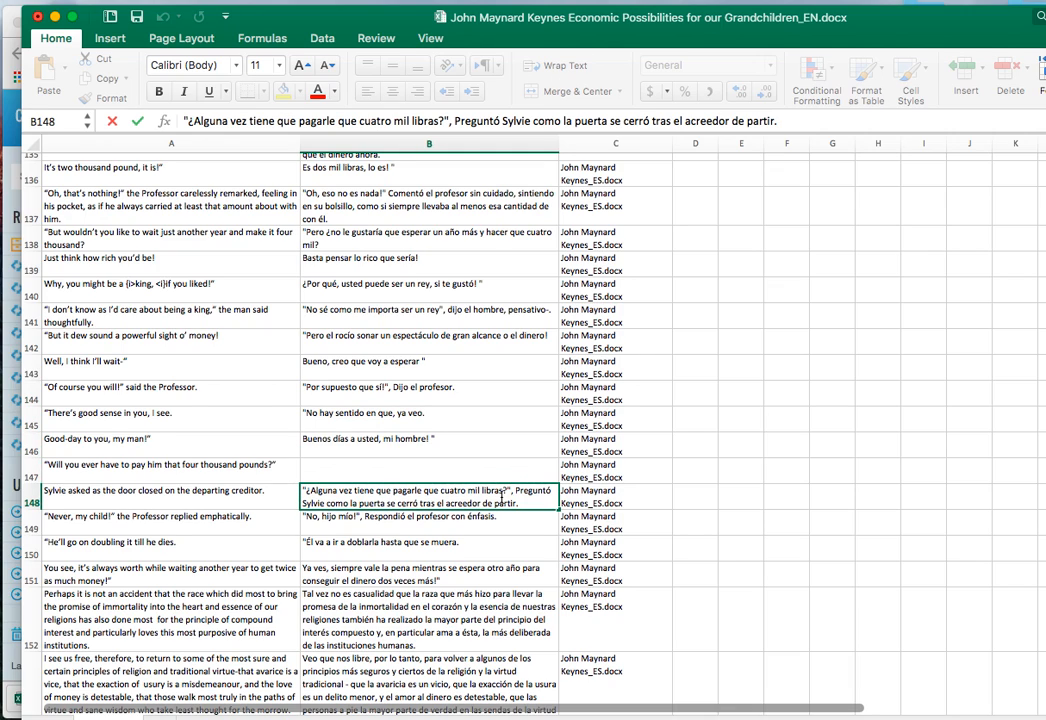
left_click_drag(512, 491, 302, 491)
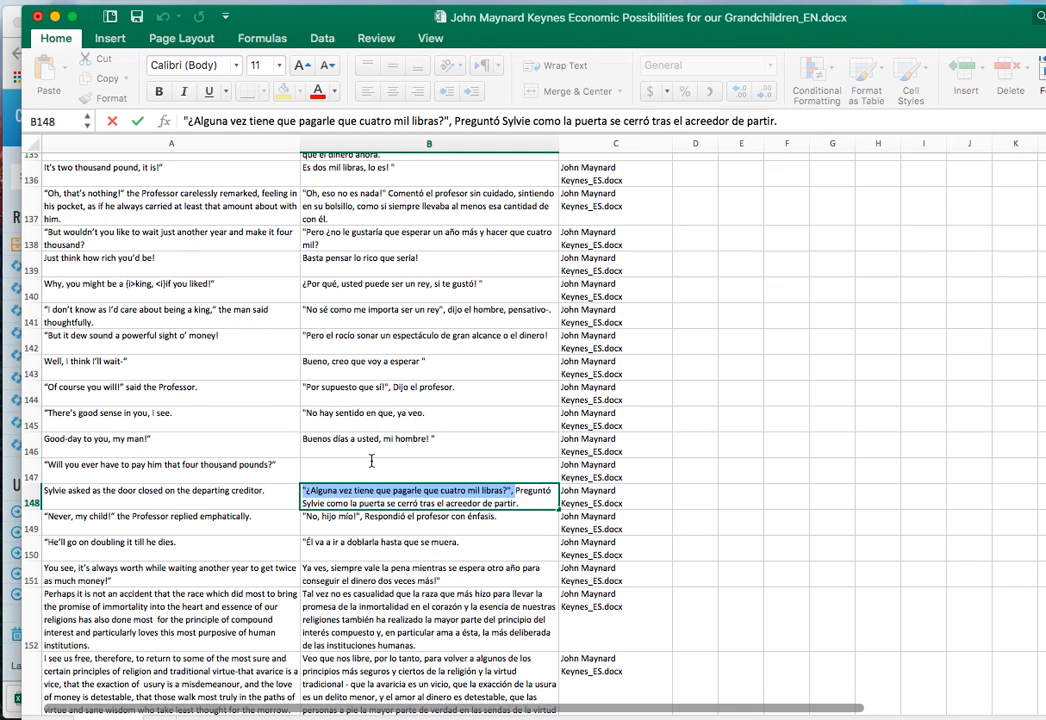
key("super+x")
double_click(380, 467)
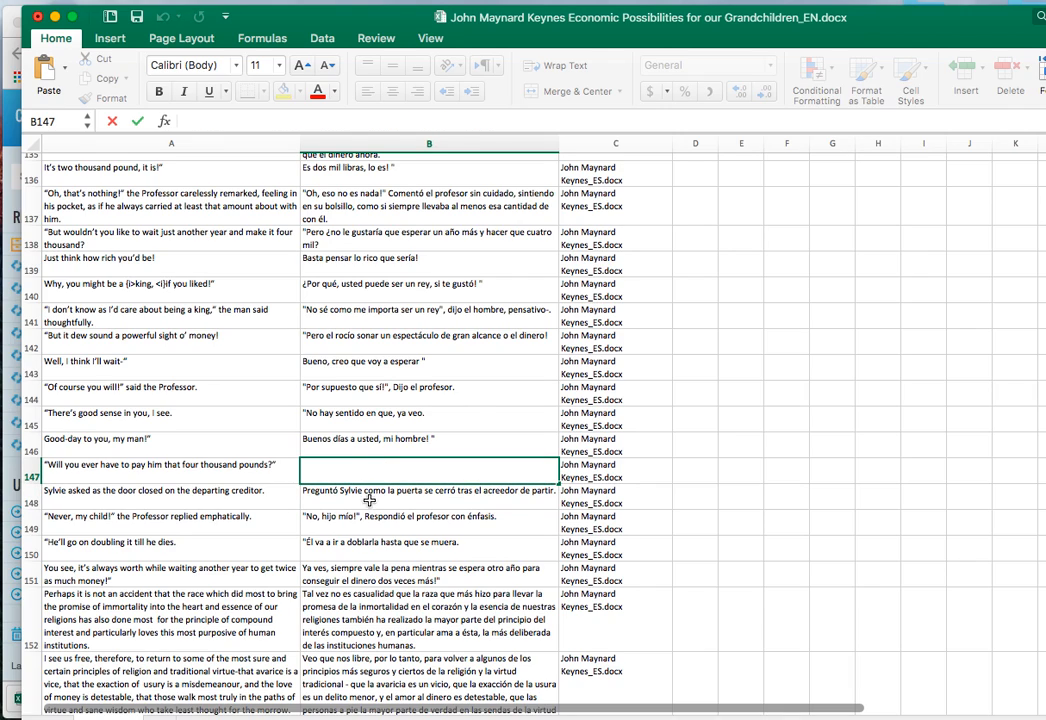
key("super+v")
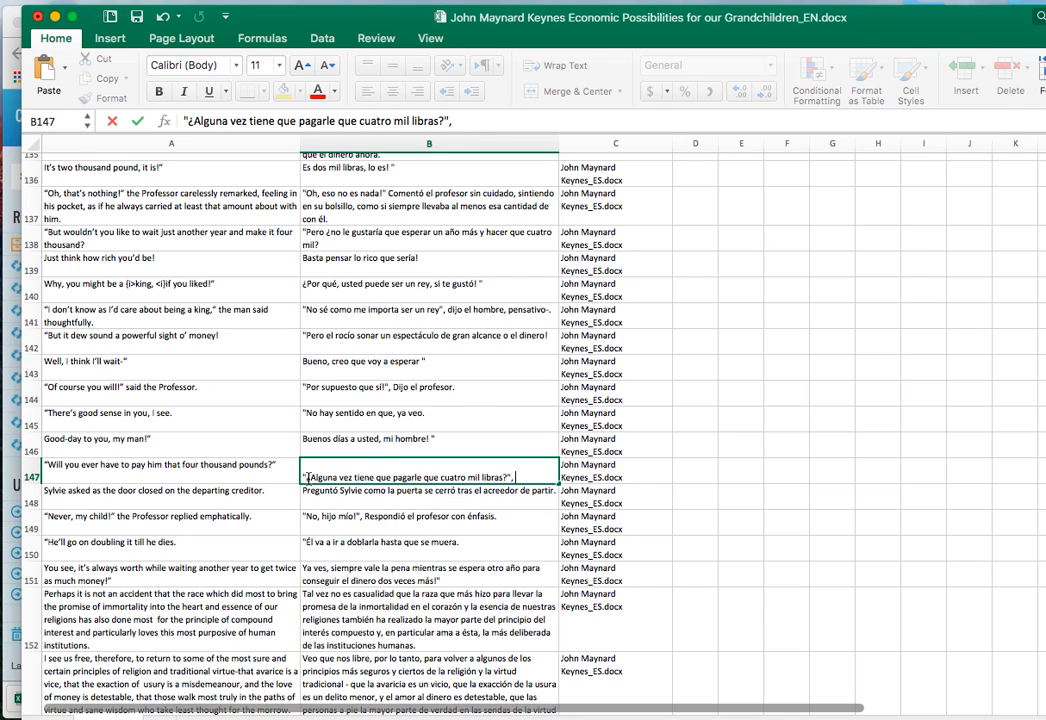
left_click(350, 519)
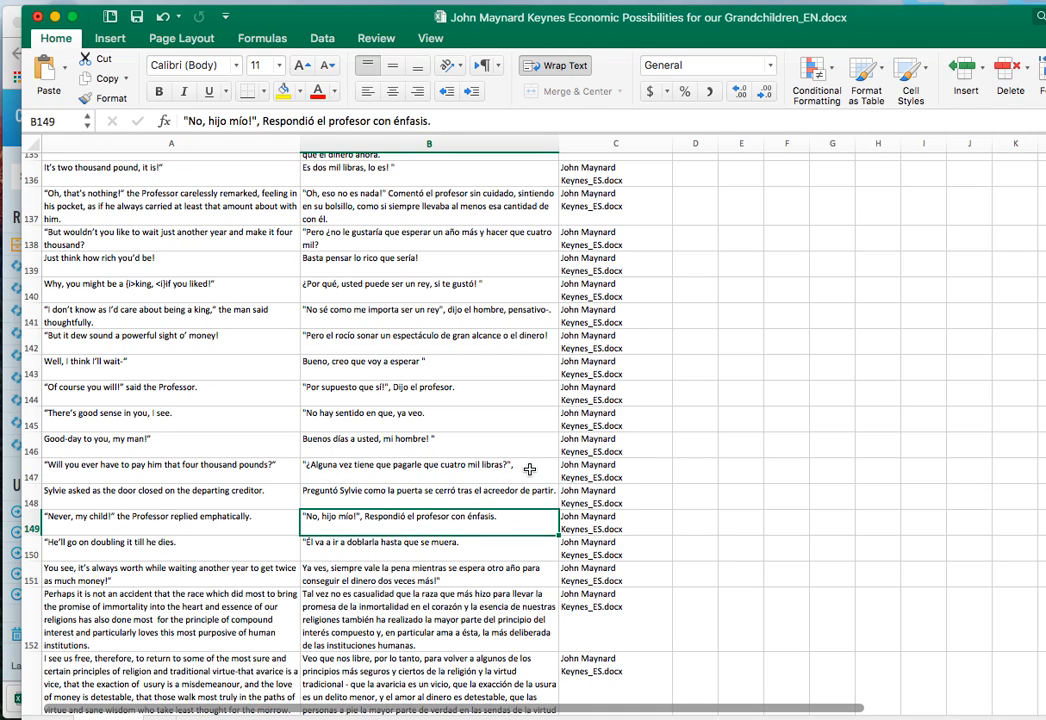
double_click(529, 468)
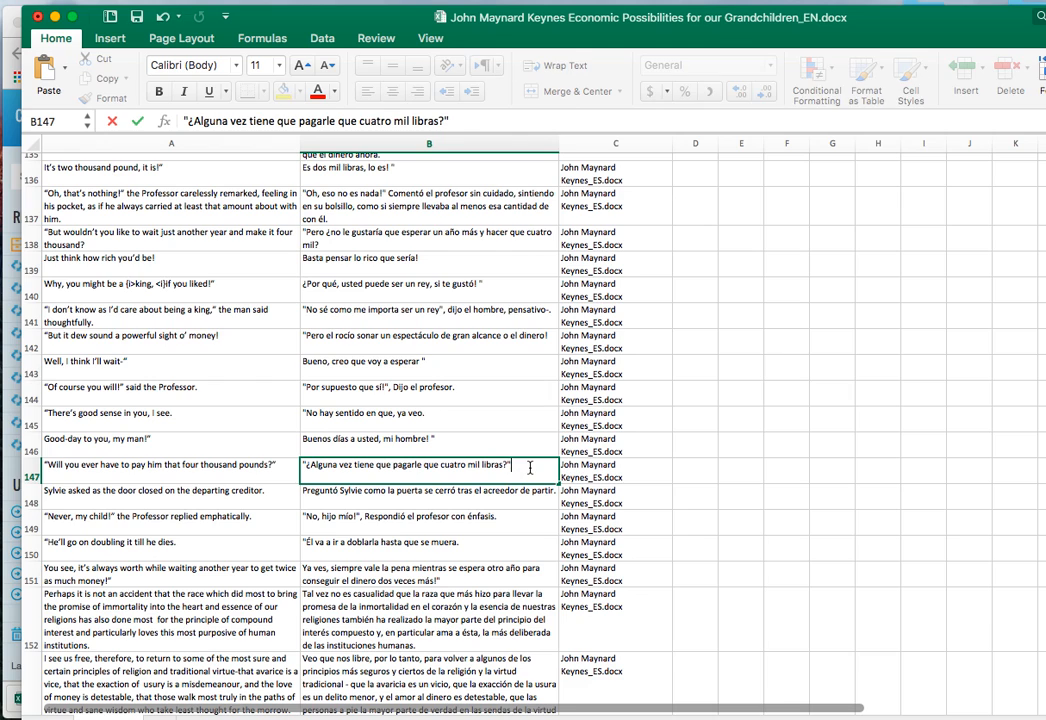
key("Return")
Delete rows 174 and 175, which hold the "Spanish version:" label, the document link and "358-373."
scroll(444, 593, "down", 4)
scroll(444, 593, "up", 1)
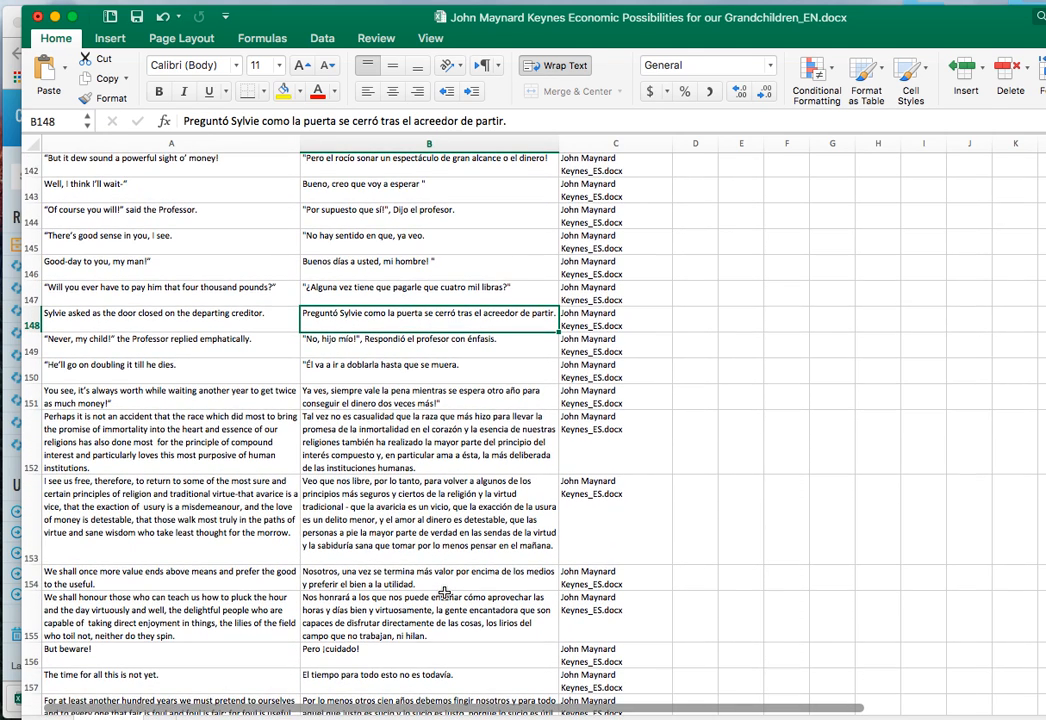
scroll(444, 593, "down", 6)
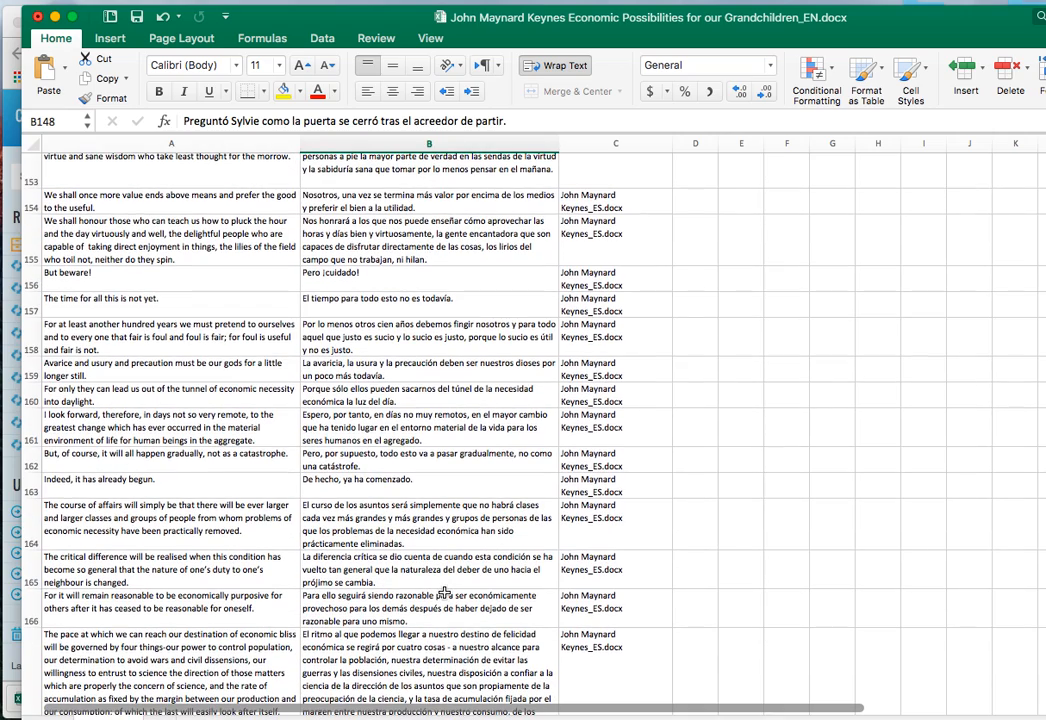
scroll(444, 593, "down", 8)
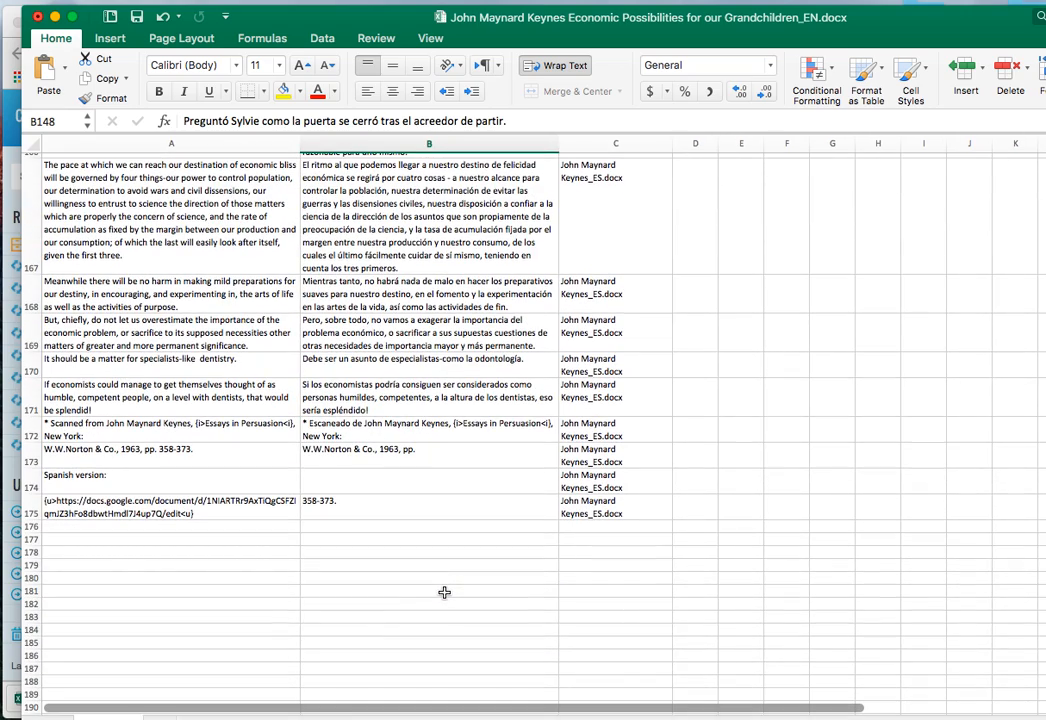
left_click_drag(243, 476, 591, 510)
key("Delete")
left_click(544, 512)
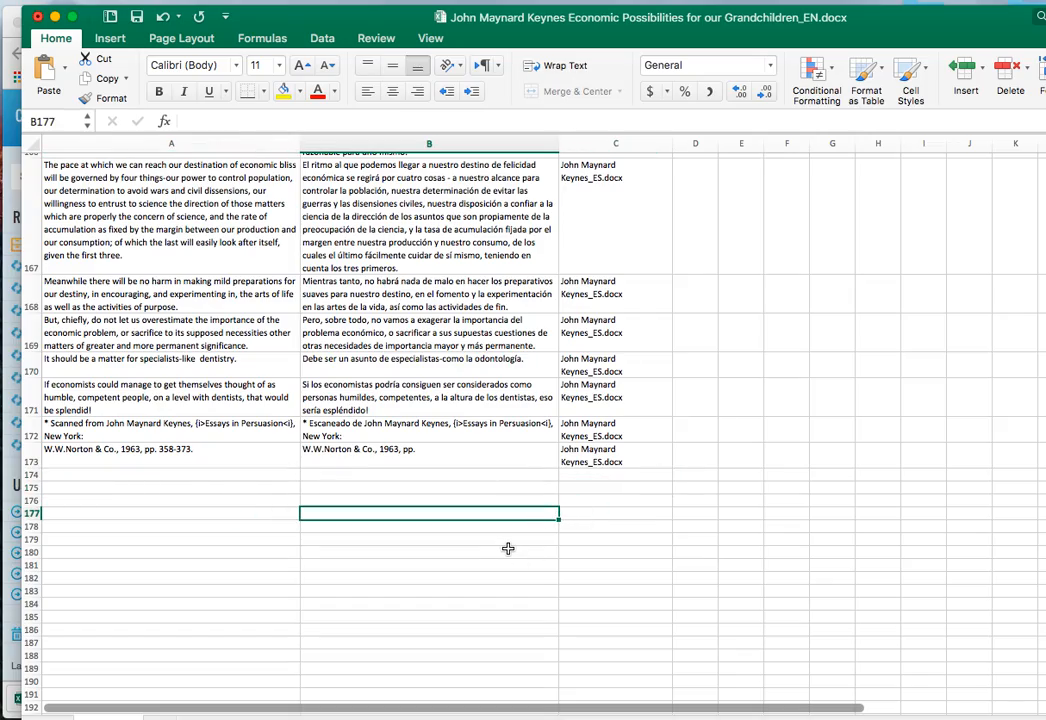
Save the corrected workbook as Keynes_TM in the Documents folder
scroll(508, 548, "up", 20)
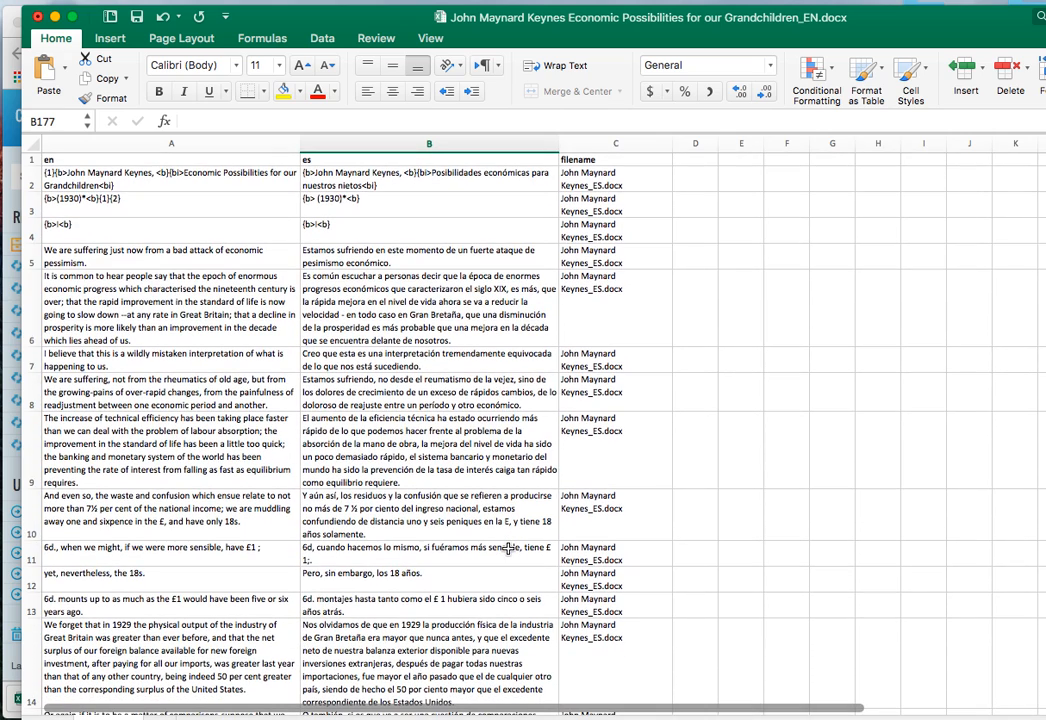
left_click(54, 0)
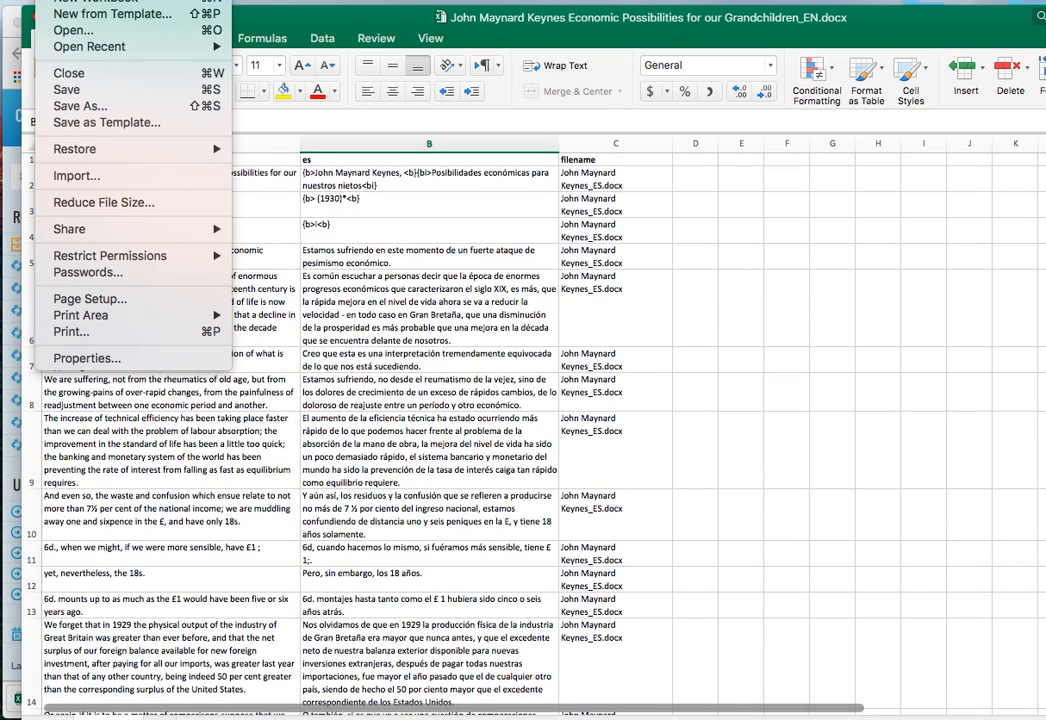
left_click(103, 107)
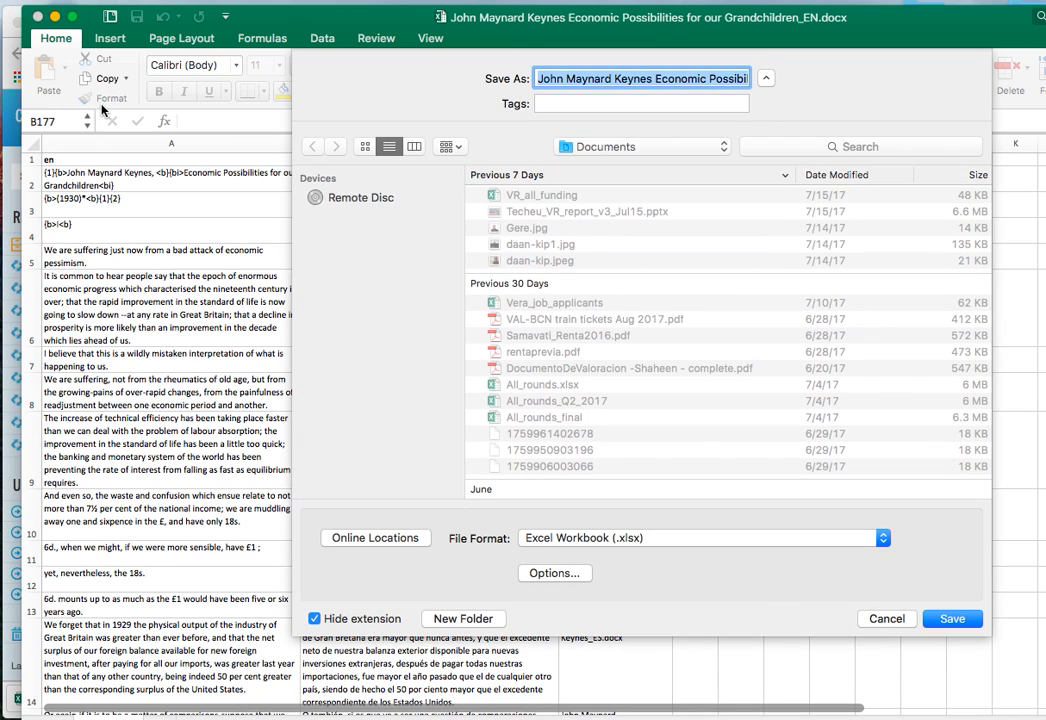
type("Keney")
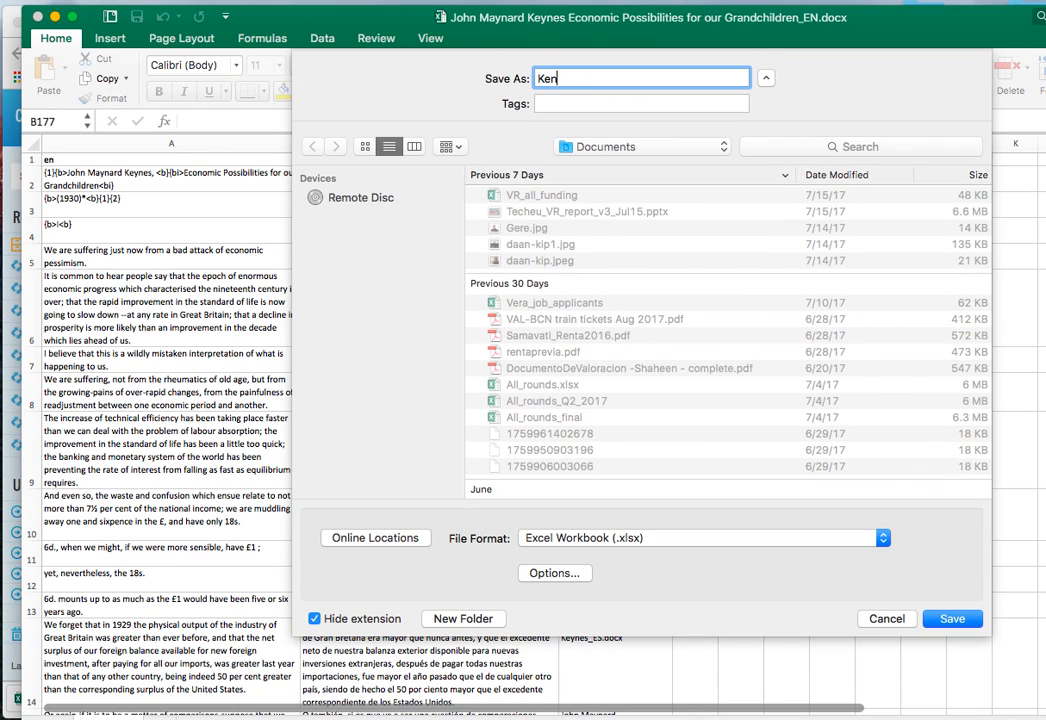
key("BackSpace")
key("BackSpace")
type("ynes")
type("_TM.do")
key("BackSpace")
key("BackSpace")
key("BackSpace")
left_click(955, 619)
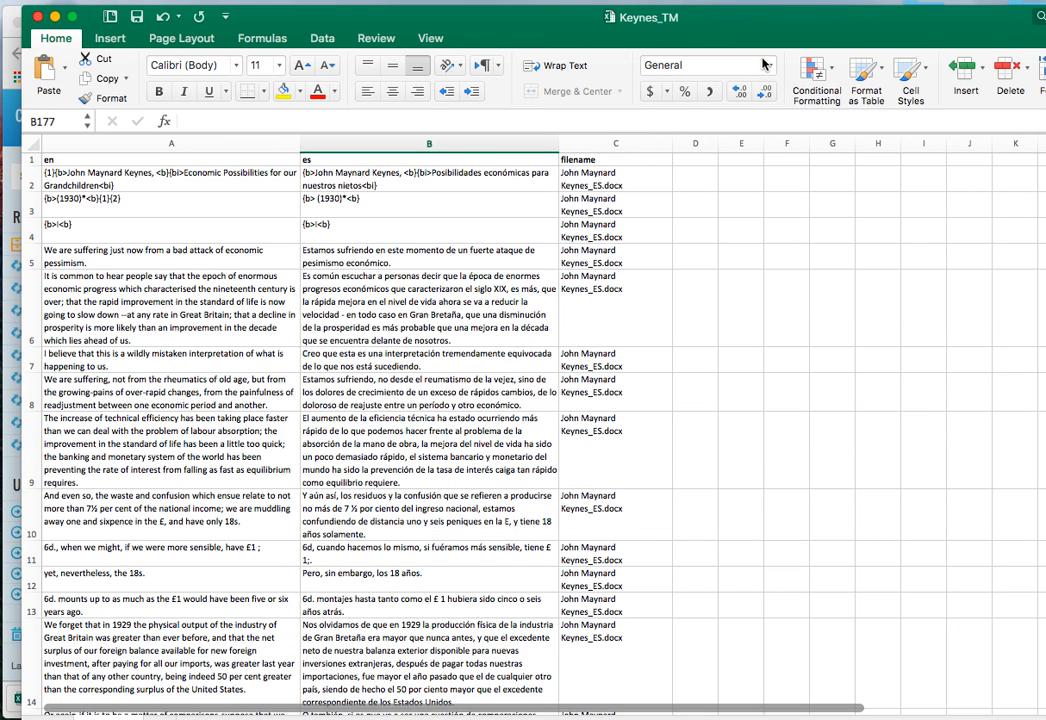
Switch to Memsource in the browser and open the file picker for importing into the Keynes translation memory
key("super+m")
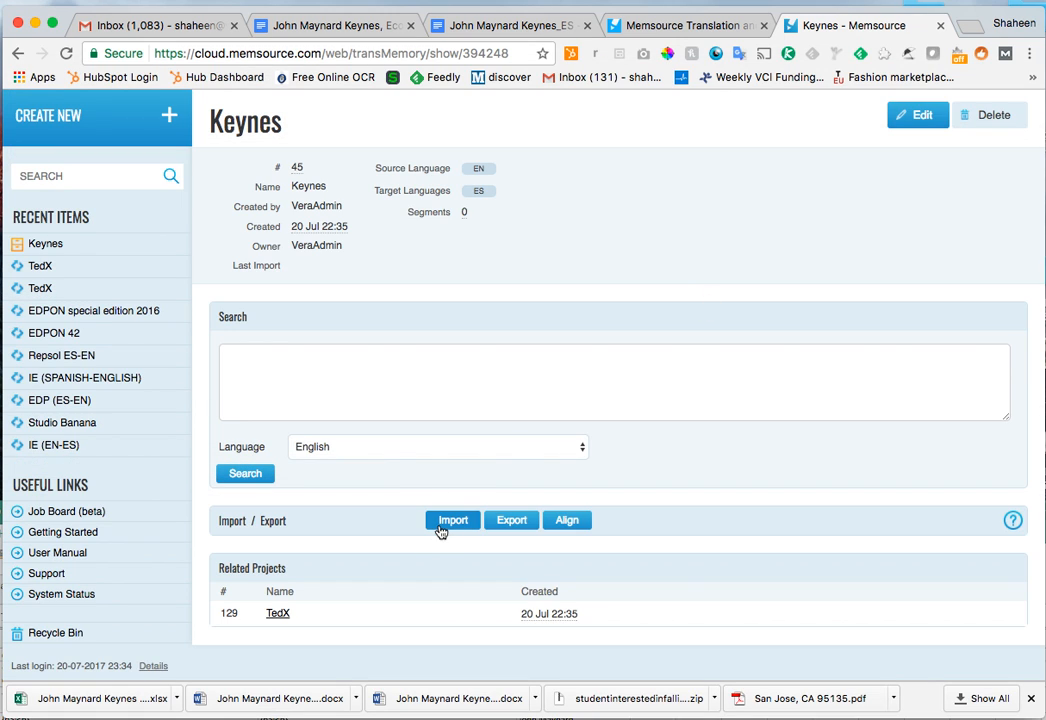
left_click(448, 529)
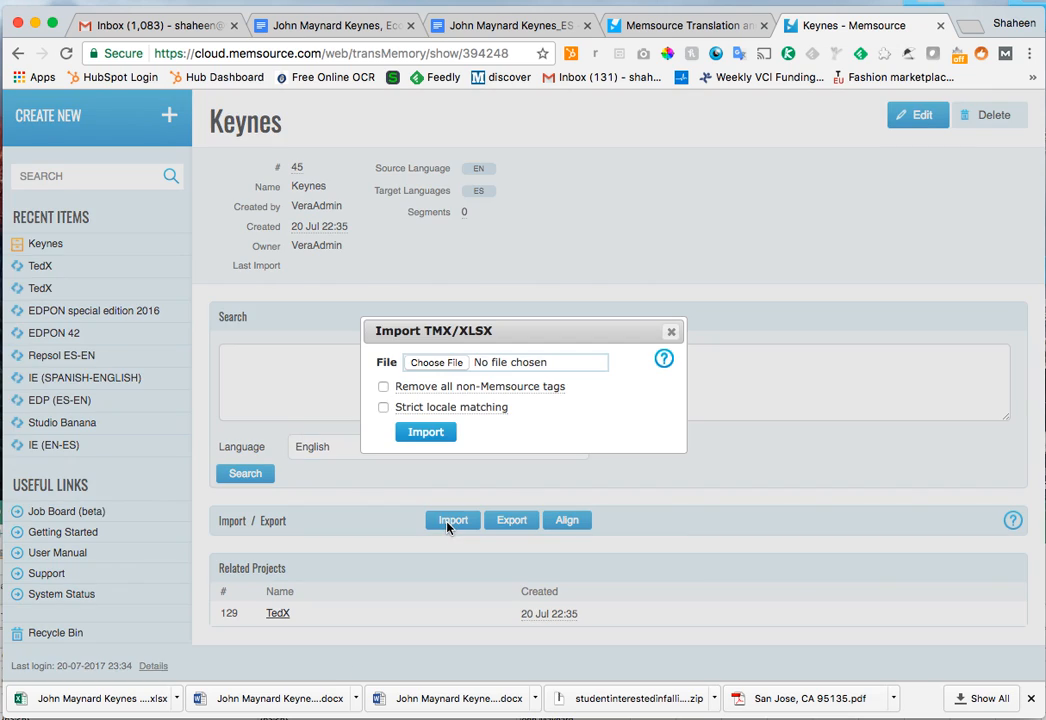
left_click(418, 363)
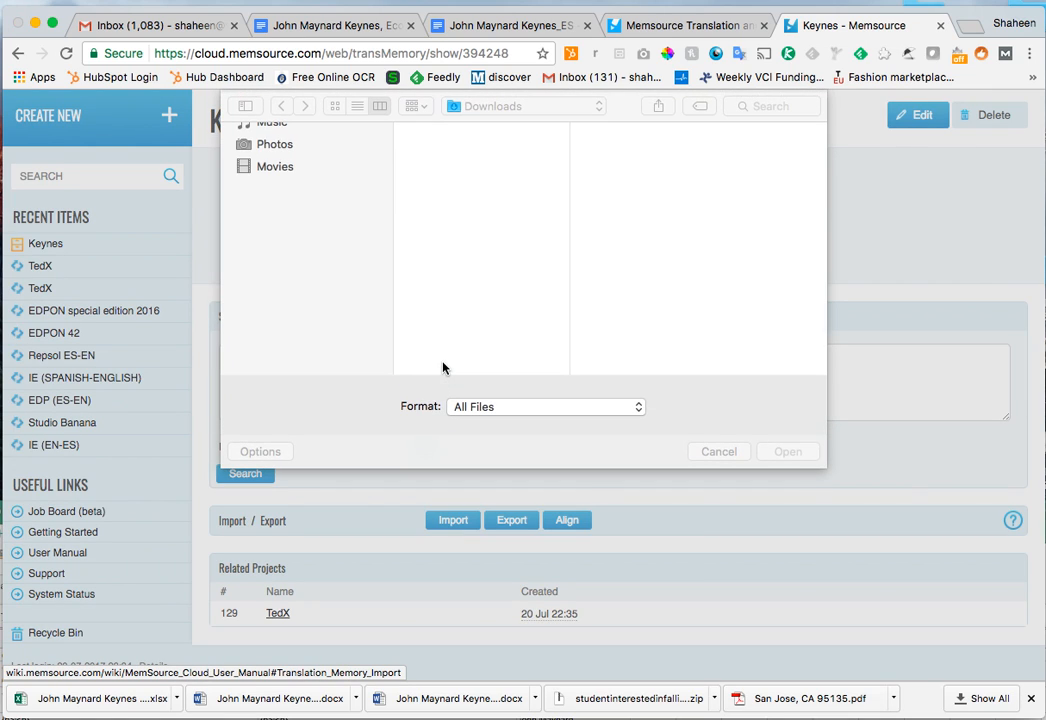
Choose the Documents folder in the file picker and search for Keynes_TM
left_click(762, 104)
left_click(476, 104)
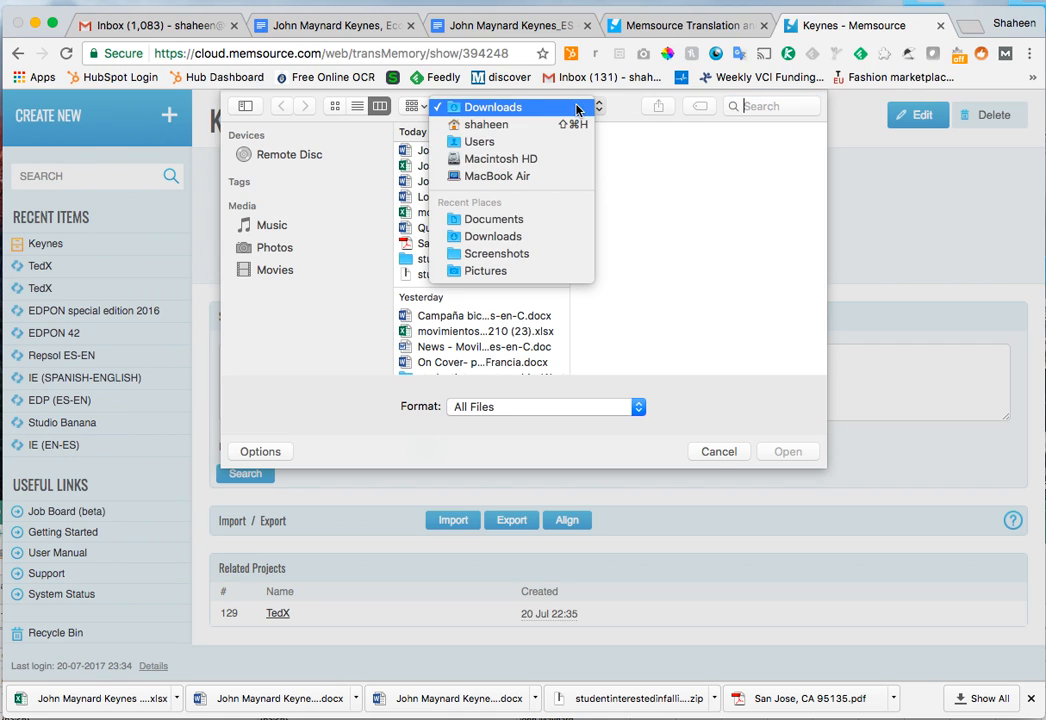
left_click(520, 200)
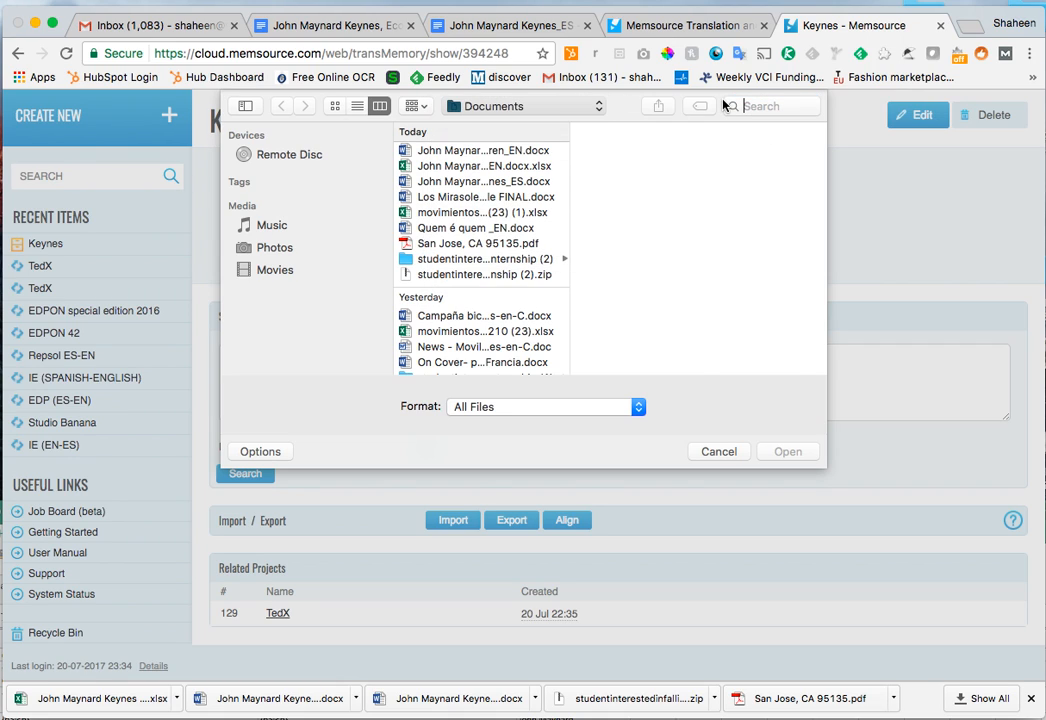
type("Keynes")
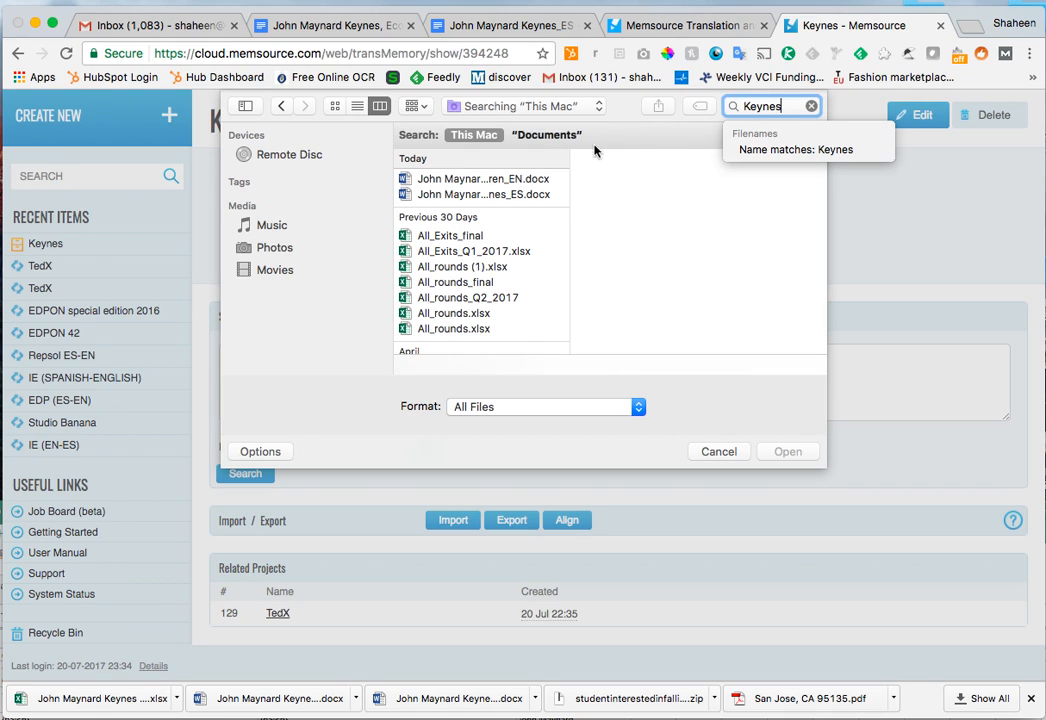
type("_TM")
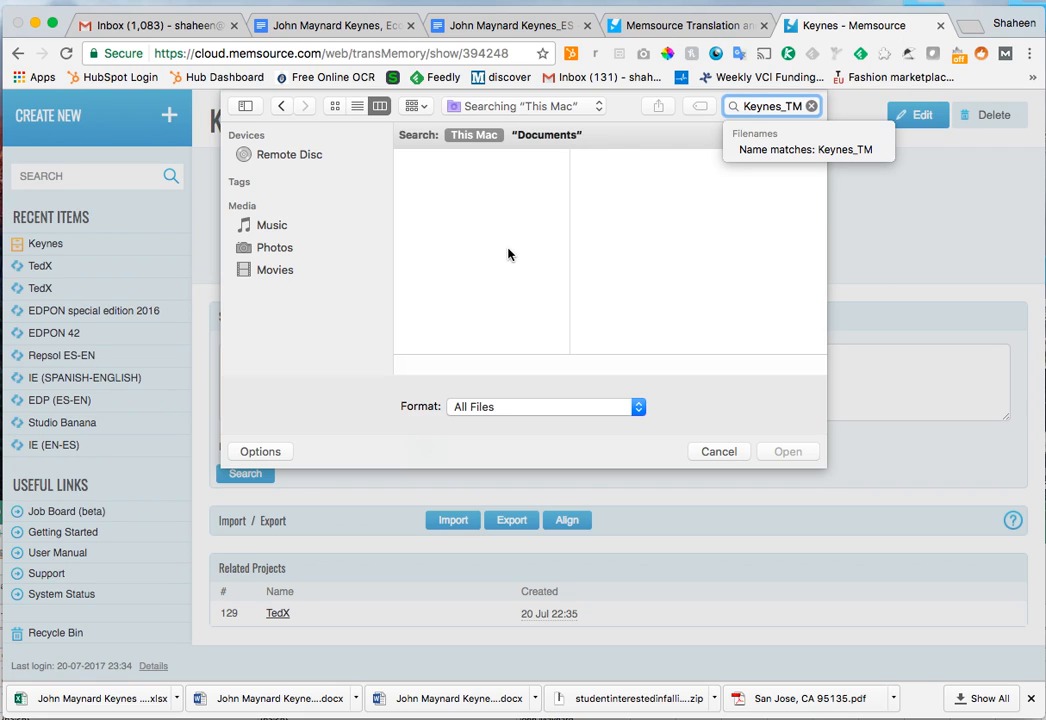
Look through the Documents folder for the Keynes_TM file and close the file picker without choosing anything
left_click(811, 105)
left_click(560, 105)
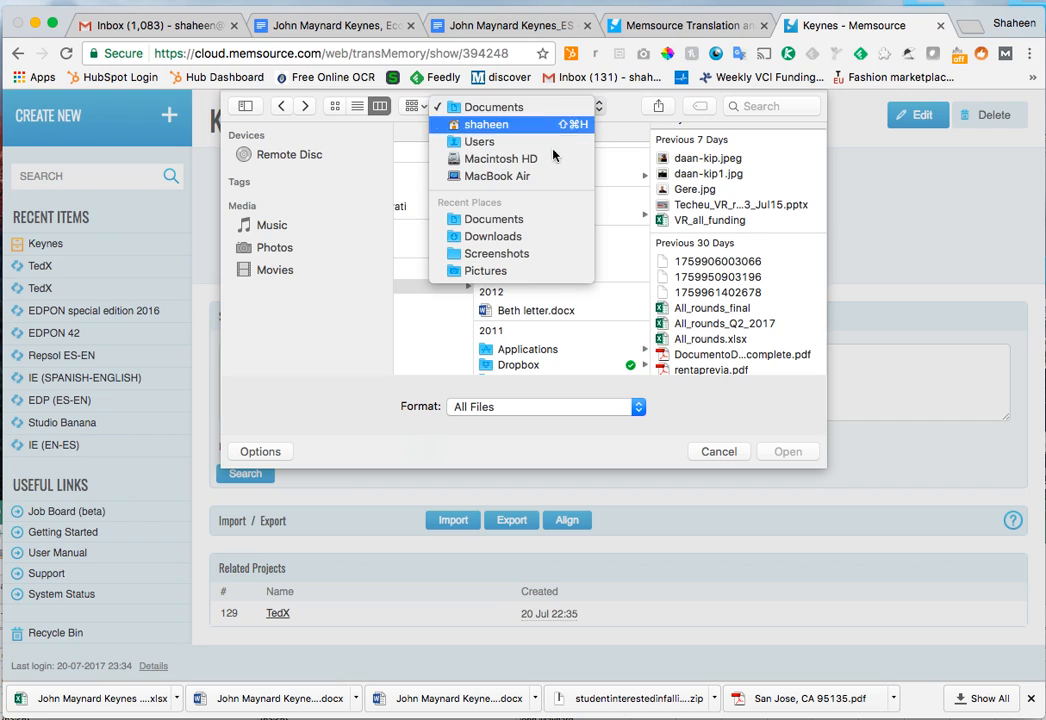
left_click(545, 220)
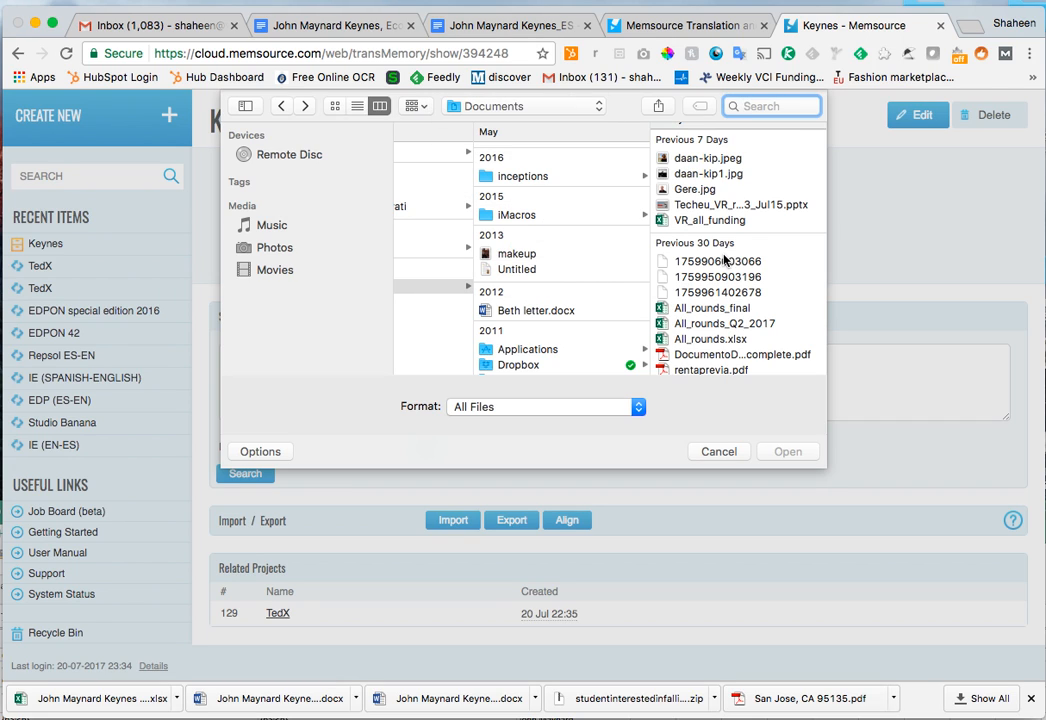
scroll(718, 260, "down", 10)
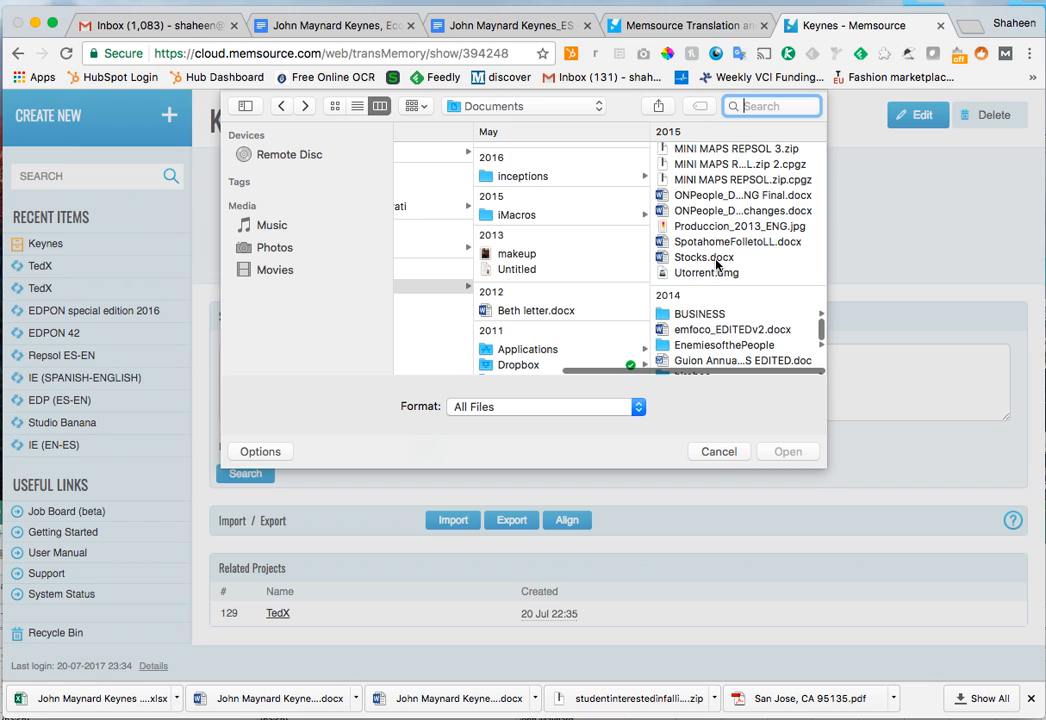
scroll(718, 266, "up", 5)
scroll(720, 270, "down", 2)
scroll(720, 270, "up", 10)
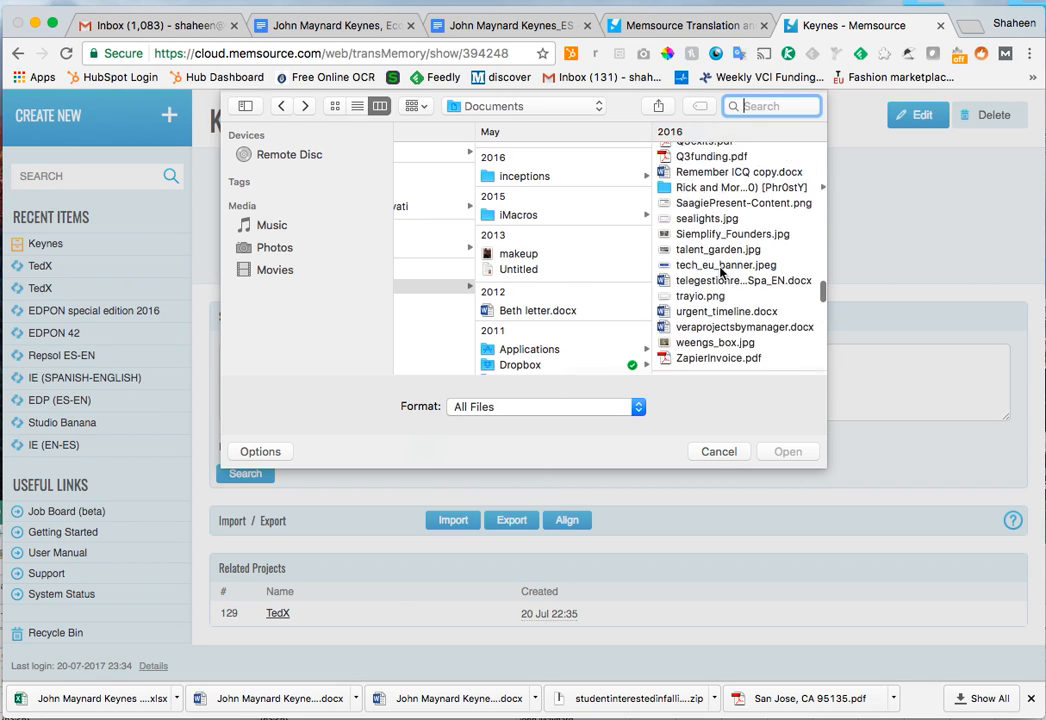
scroll(720, 270, "up", 1)
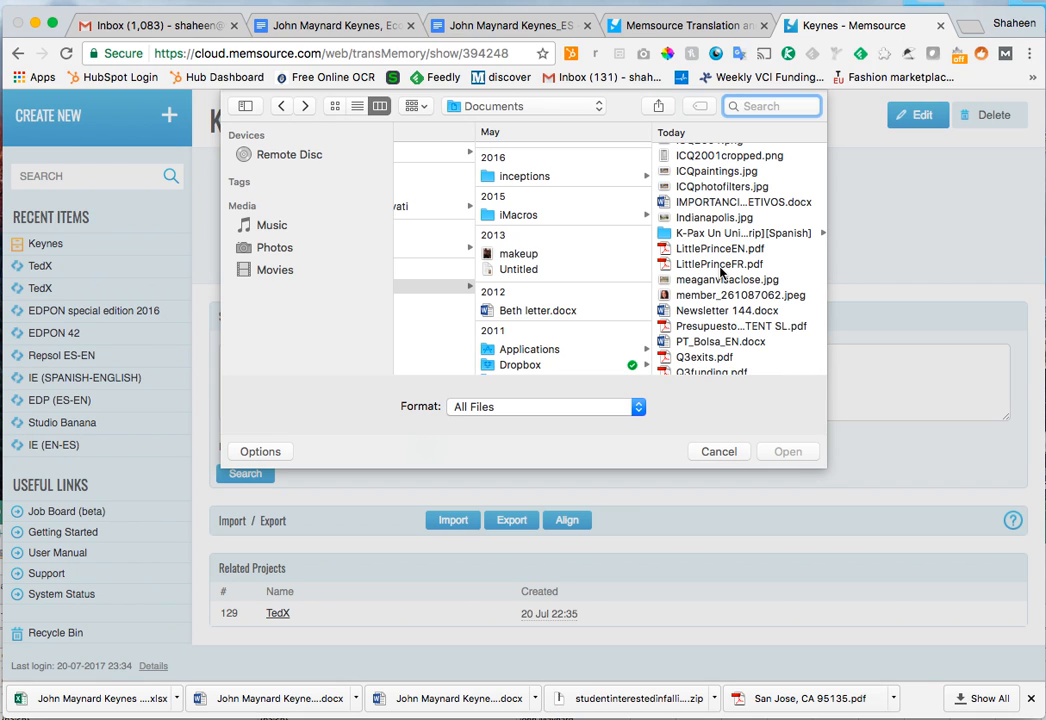
scroll(728, 282, "up", 5)
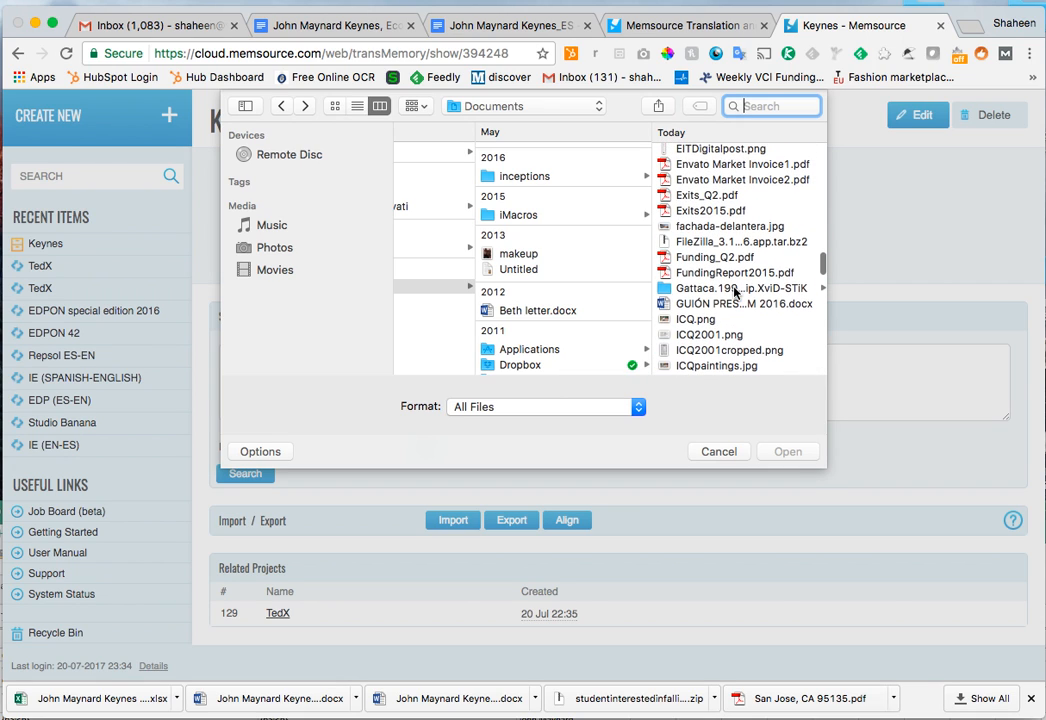
scroll(735, 291, "down", 10)
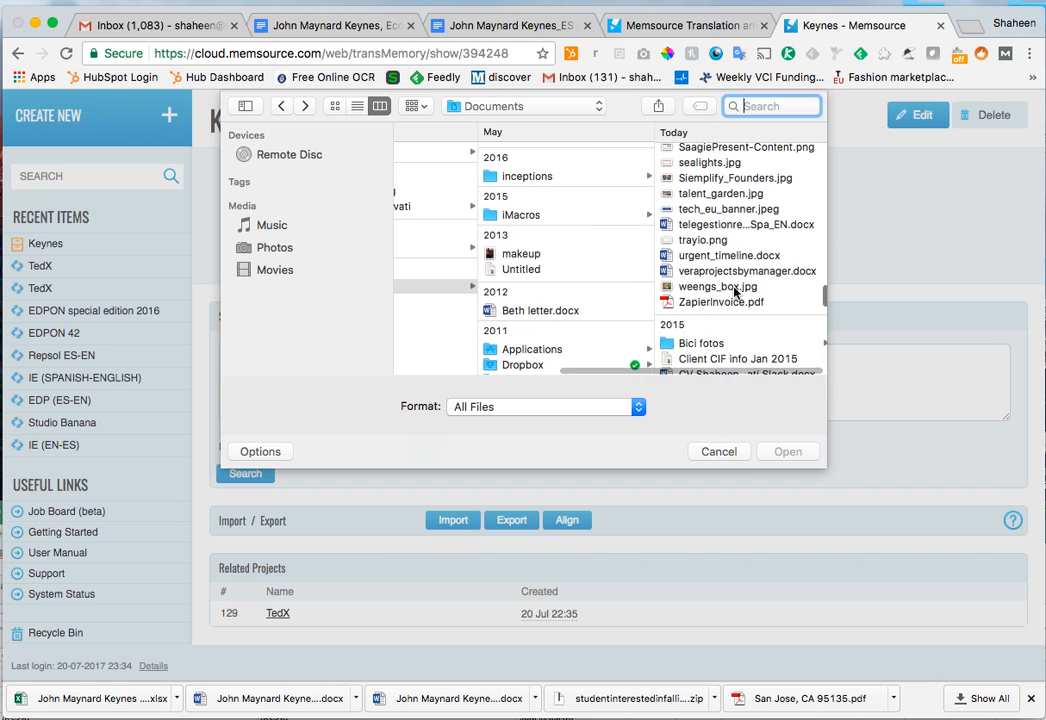
scroll(735, 291, "down", 1)
scroll(735, 291, "up", 6)
scroll(735, 291, "up", 10)
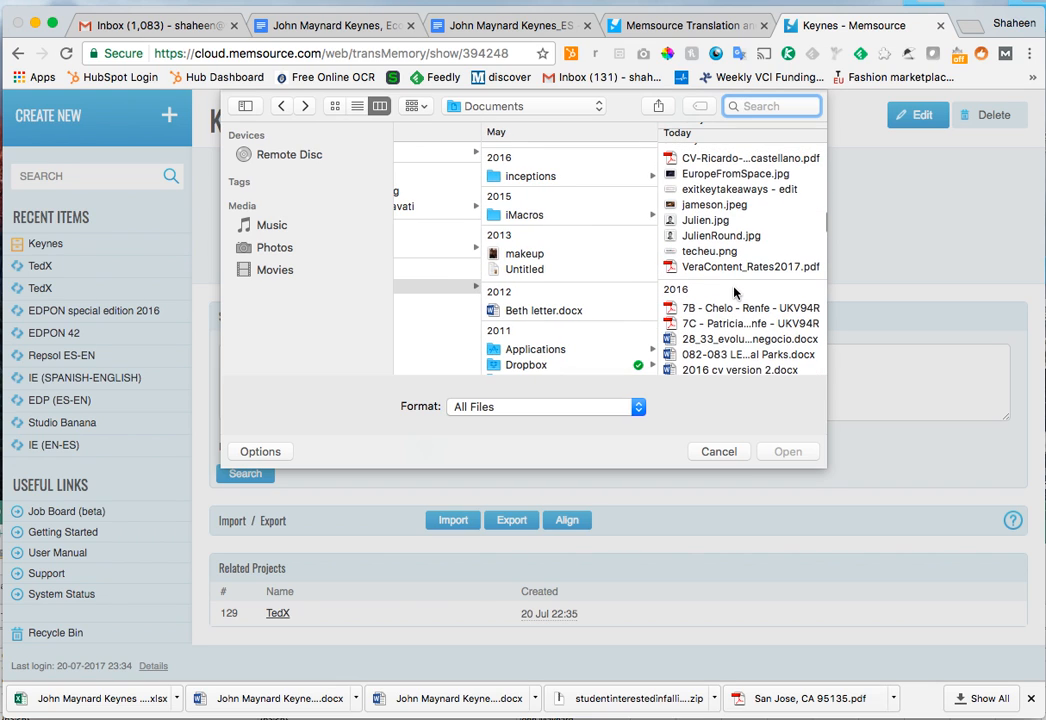
left_click(730, 455)
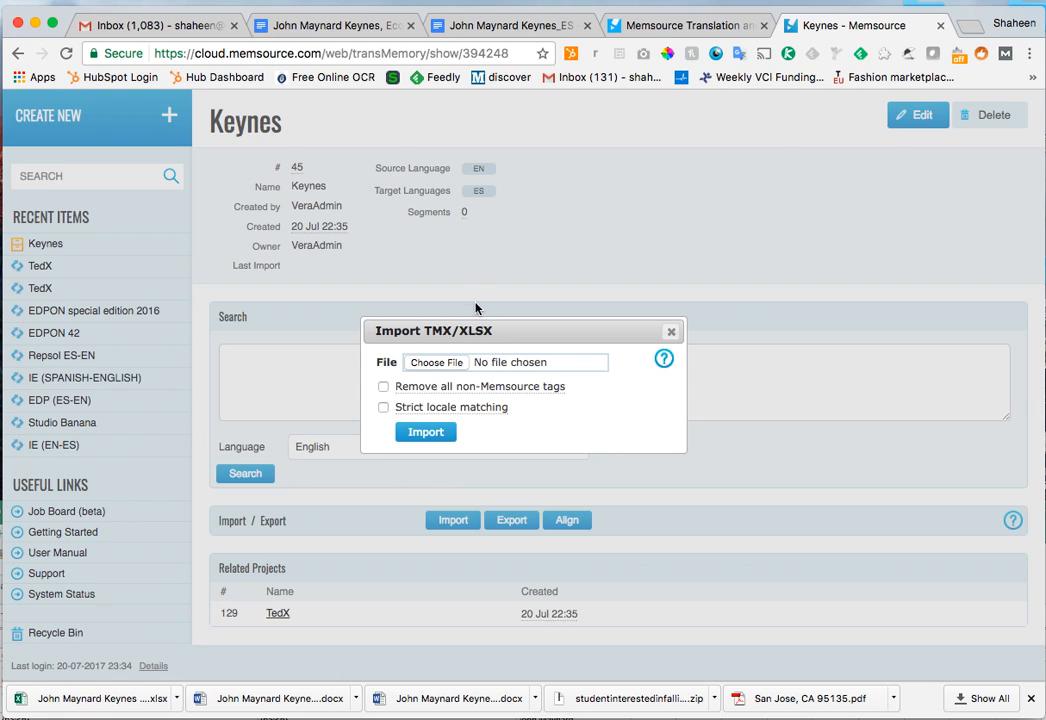
Move the browser window aside, switch to Excel and save the Keynes_TM workbook in the Downloads folder
left_click_drag(317, 14, 766, 0)
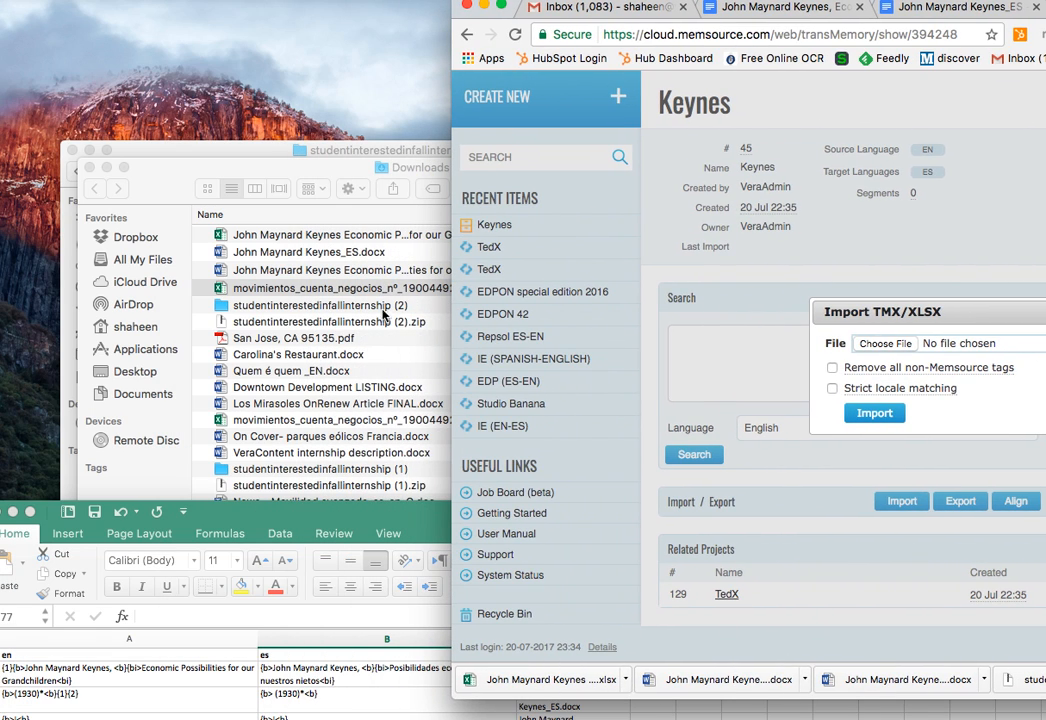
left_click_drag(276, 170, 301, 86)
left_click(82, 654)
left_click_drag(510, 504, 504, 100)
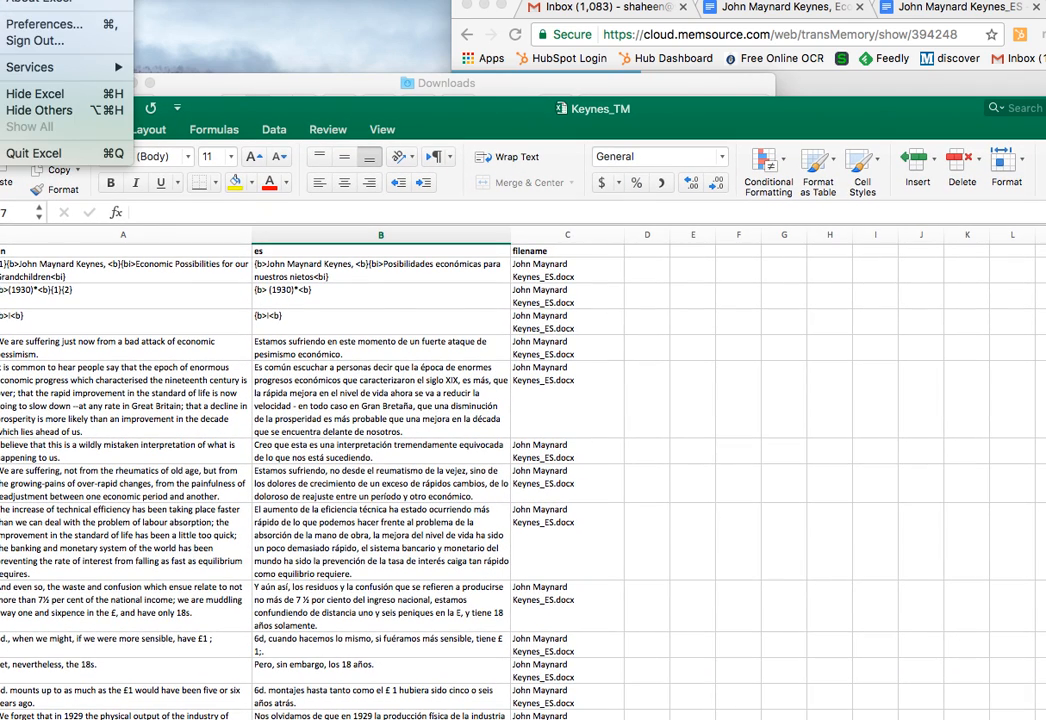
left_click(95, 107)
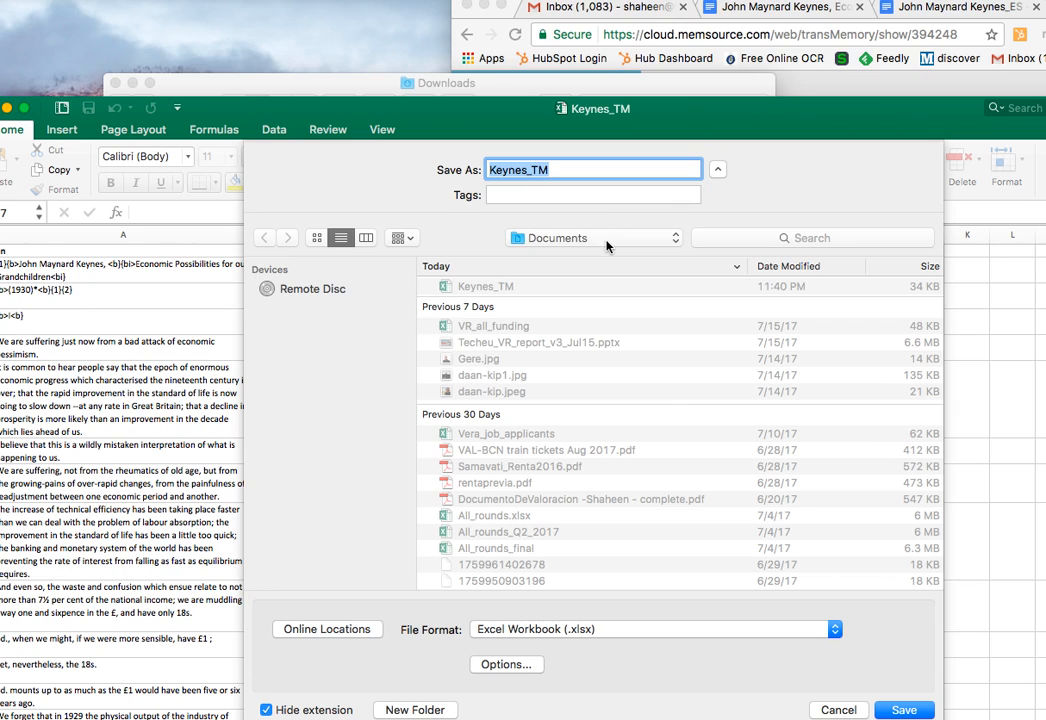
left_click(607, 246)
left_click(609, 369)
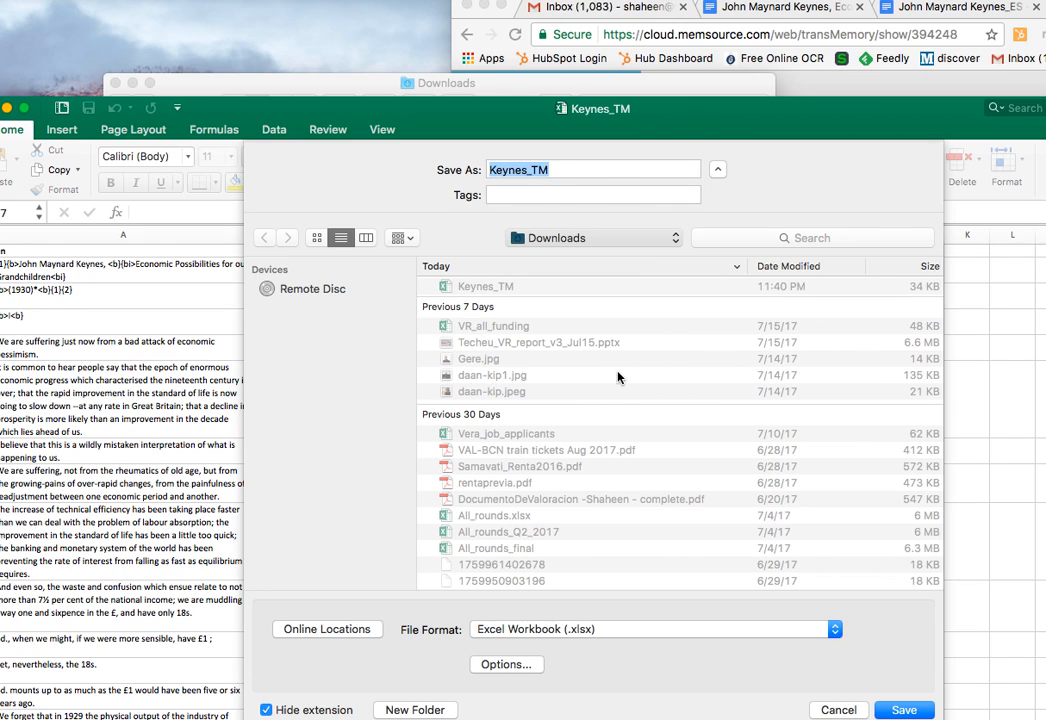
left_click(900, 709)
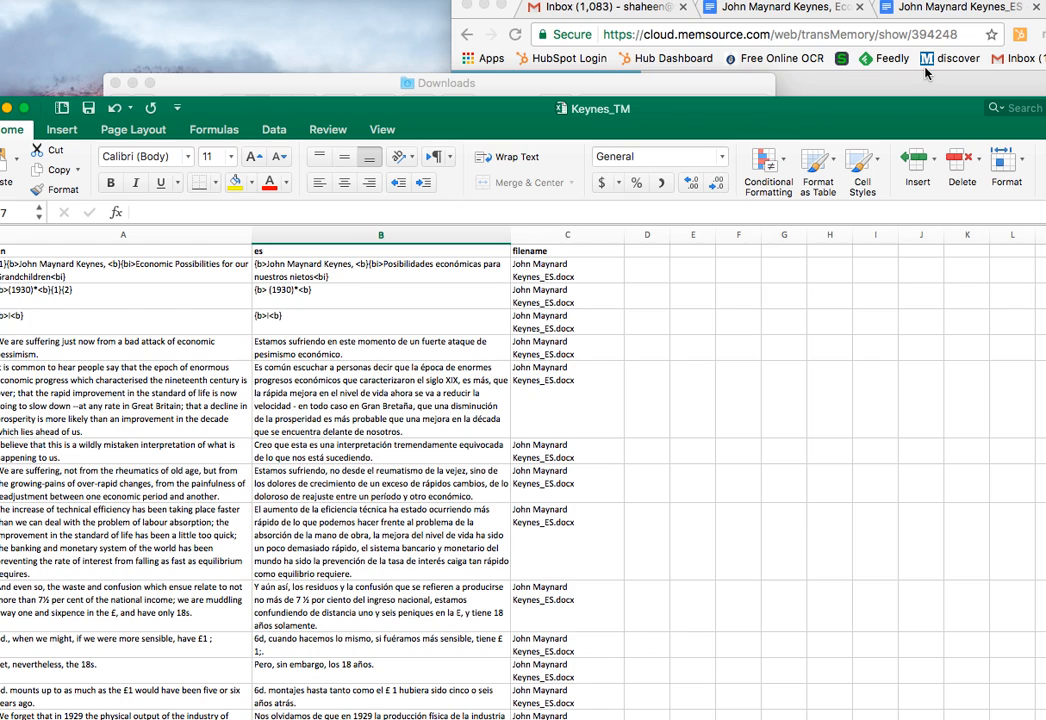
Switch back to Memsource, import Keynes_TM from Downloads into the Keynes translation memory and check its segment count
left_click(926, 70)
left_click(880, 344)
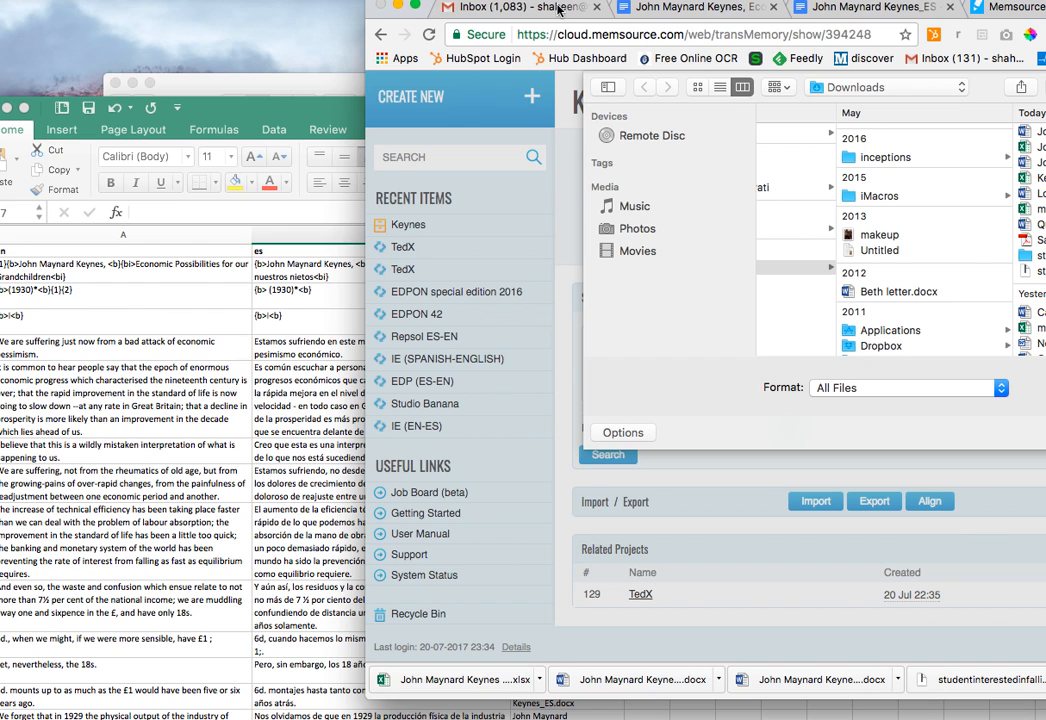
left_click_drag(455, 8, 156, 22)
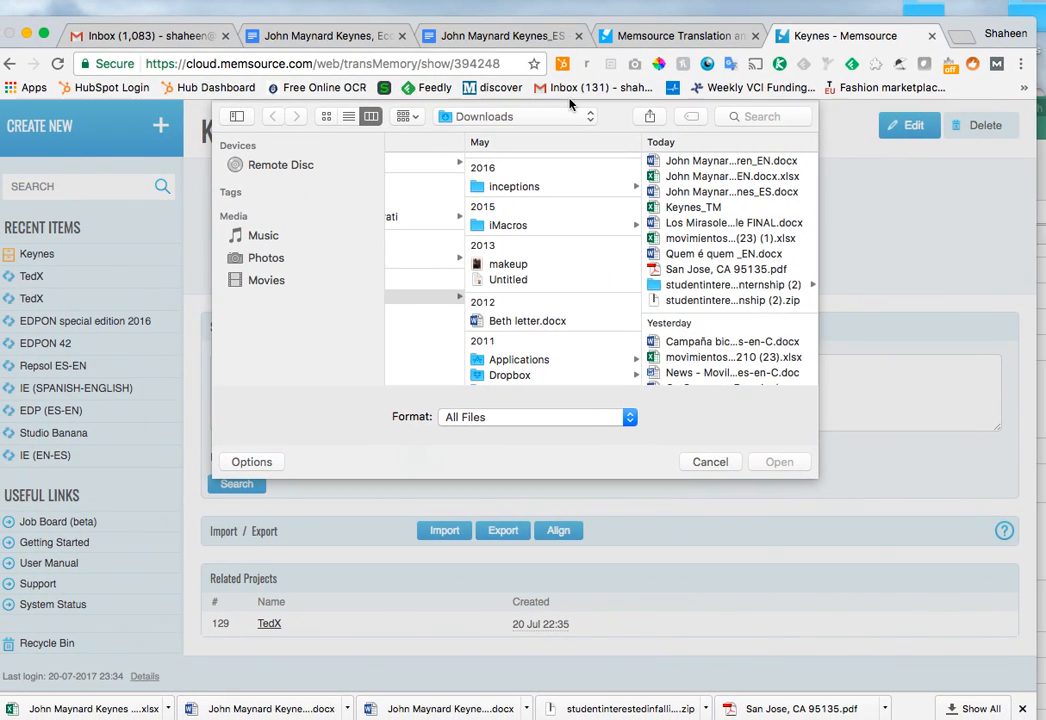
double_click(700, 207)
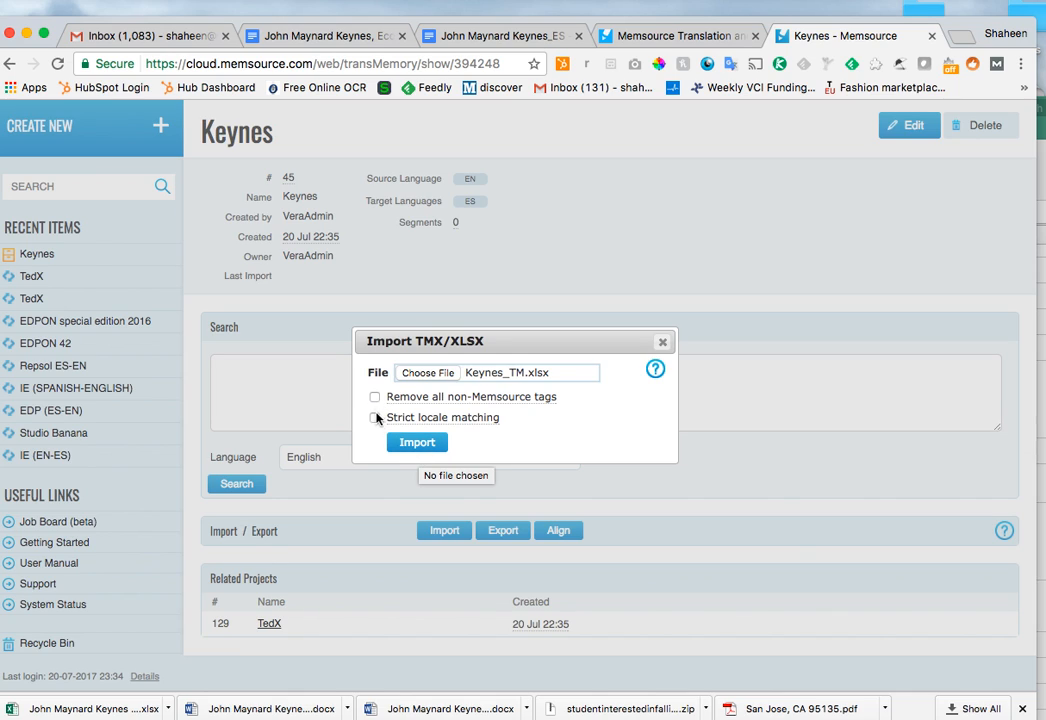
left_click(418, 443)
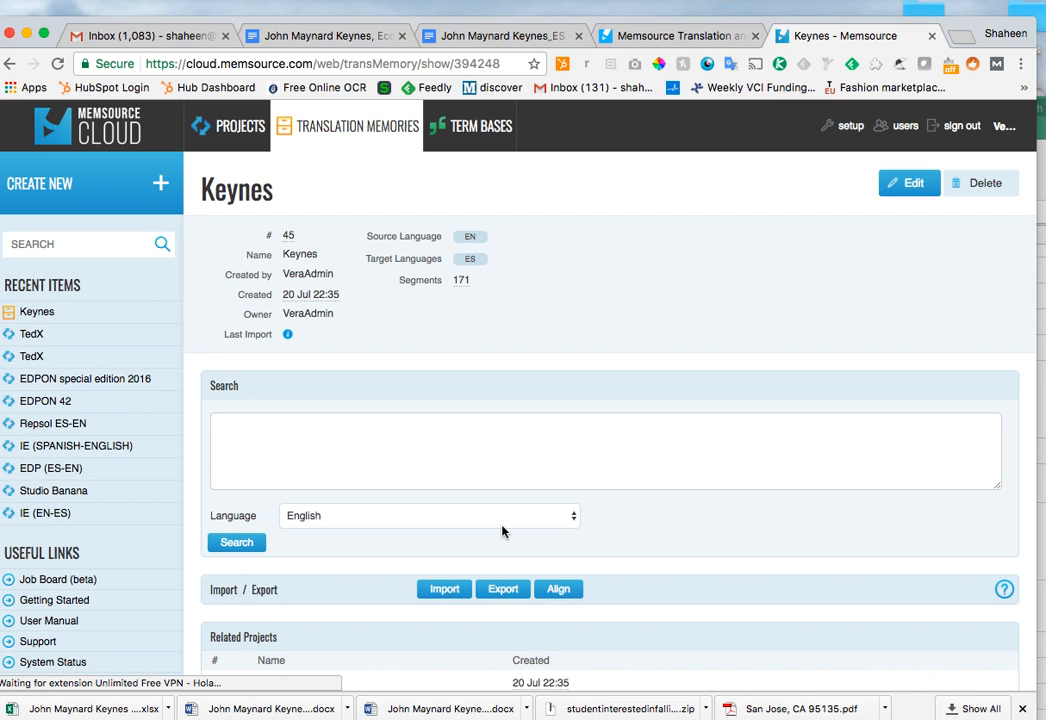
scroll(502, 530, "up", 2)
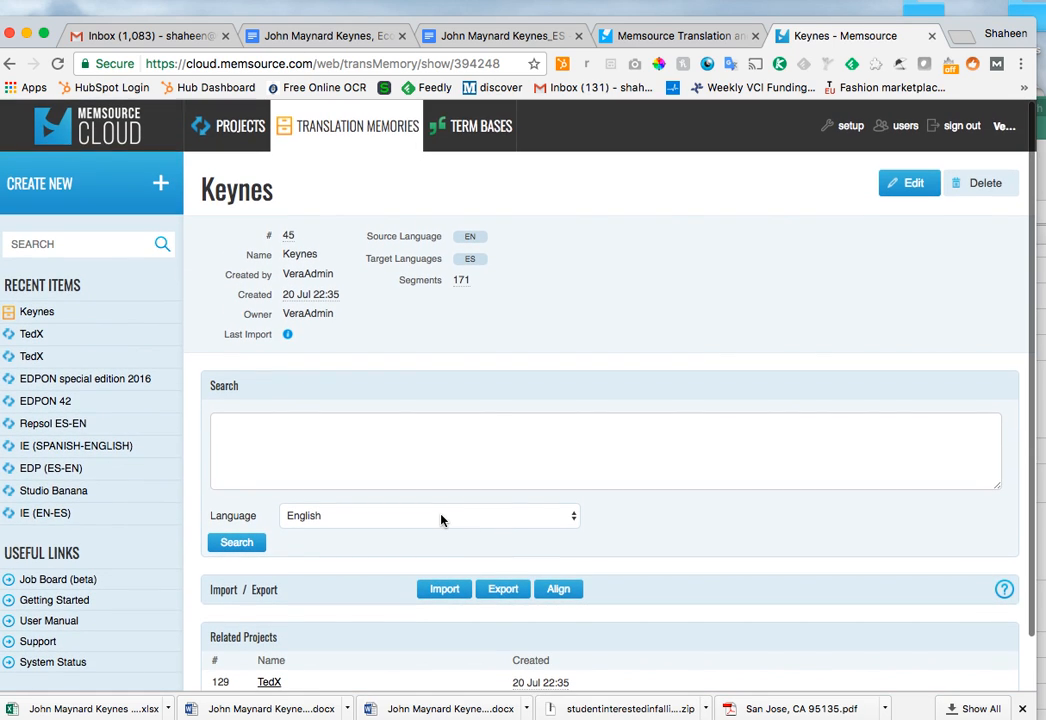
scroll(444, 518, "down", 2)
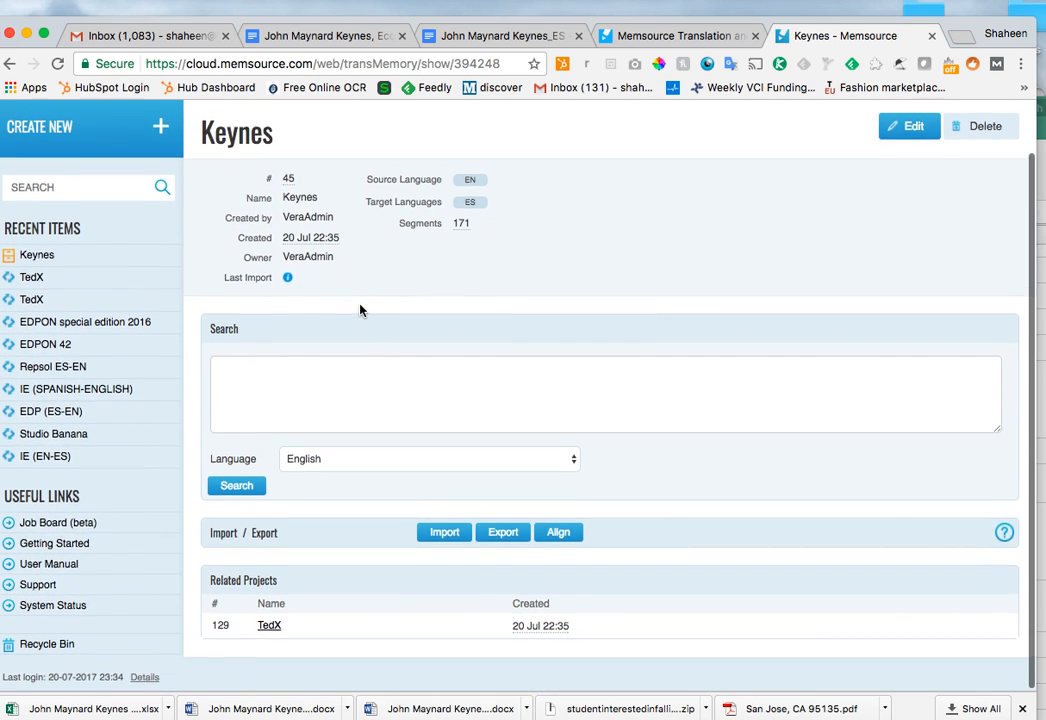
scroll(360, 308, "up", 2)
mouse_move(466, 281)
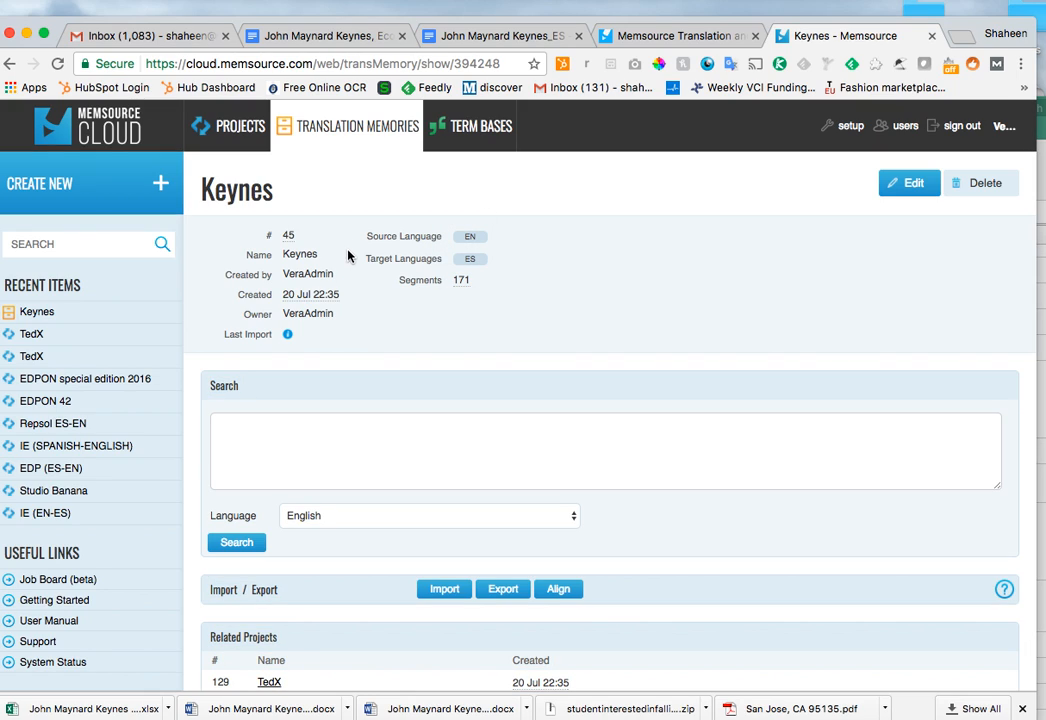
Open the TedX project and start a new job with the English "John Maynard Keynes Economic Possibilities for our Grandchildren" document from Downloads
left_click(36, 341)
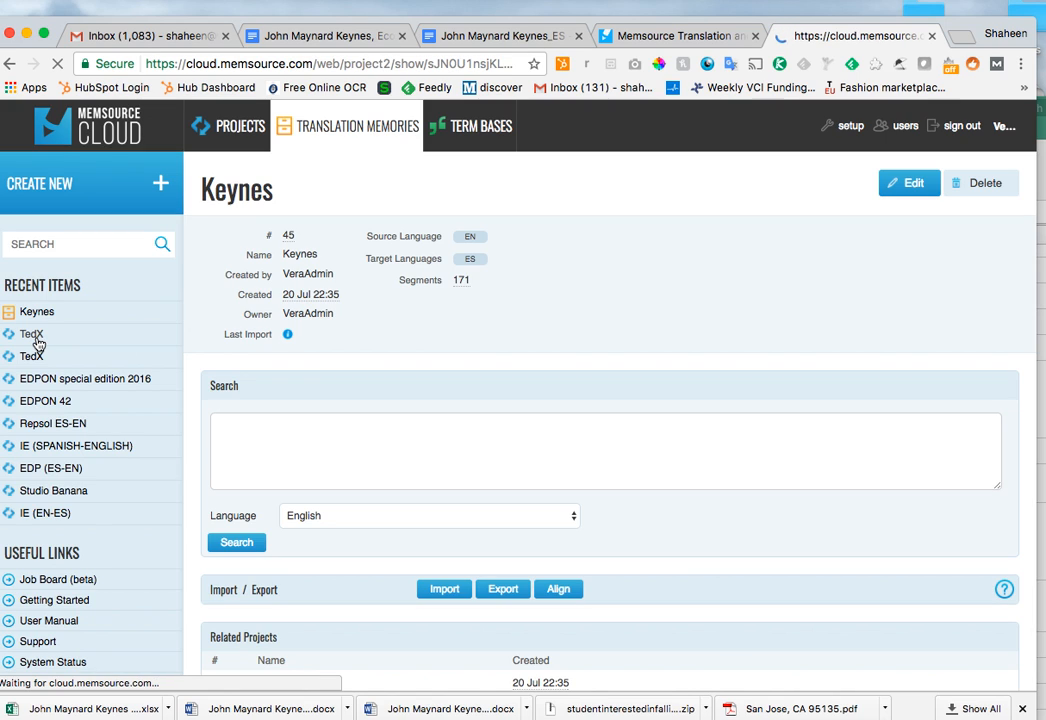
scroll(574, 339, "down", 2)
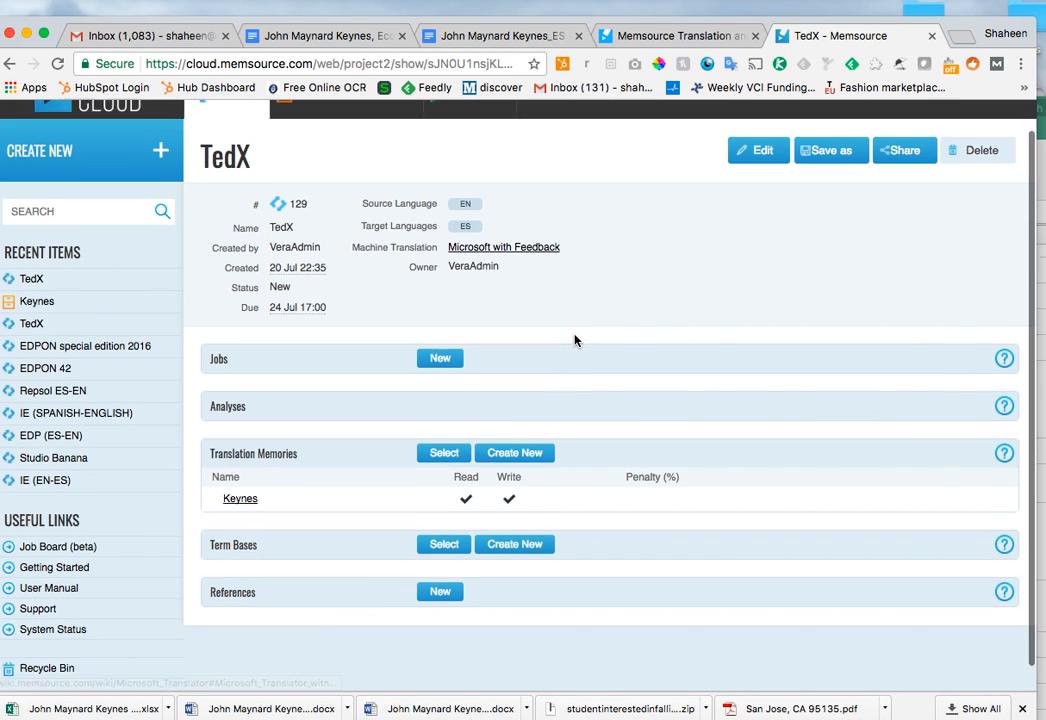
scroll(574, 340, "up", 1)
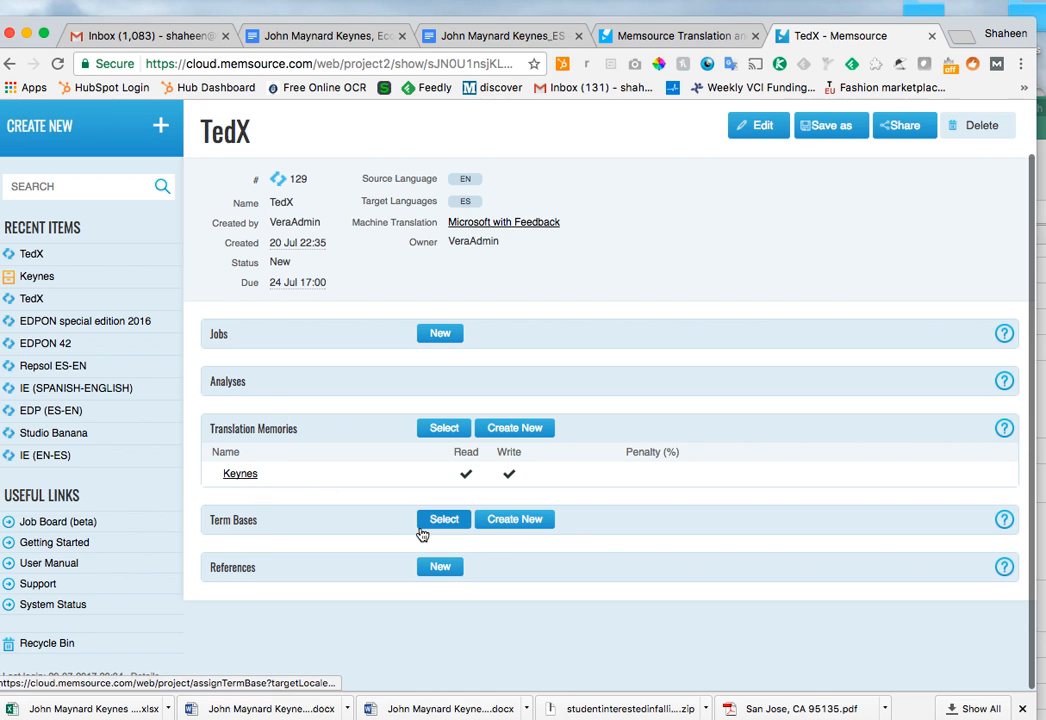
scroll(700, 381, "up", 2)
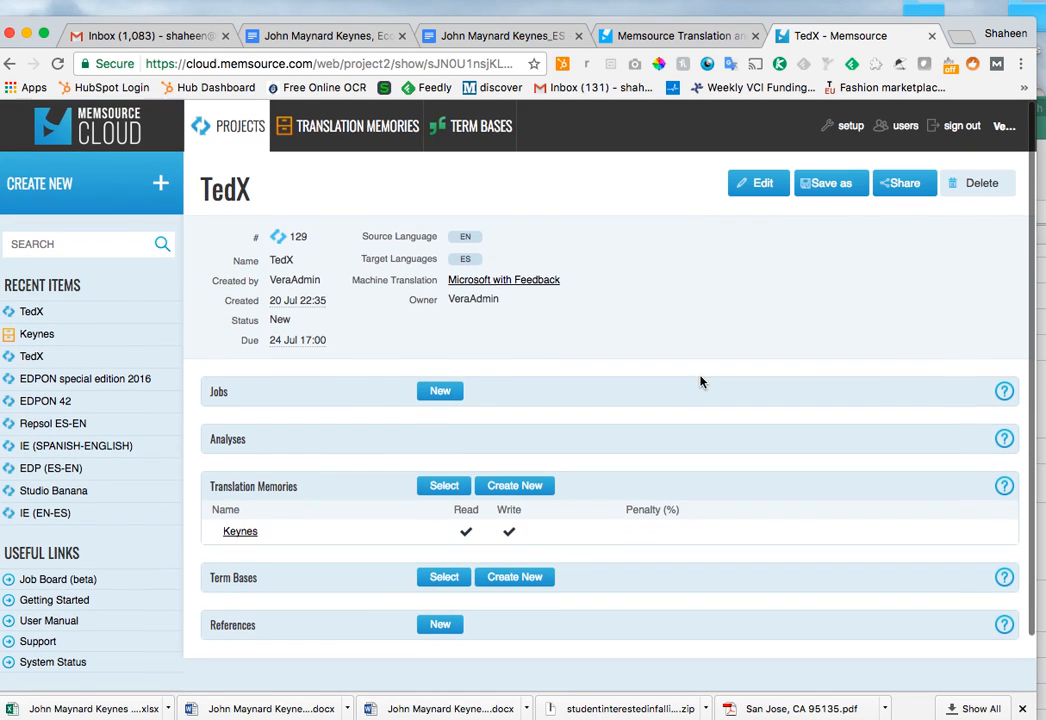
left_click(434, 398)
left_click(285, 217)
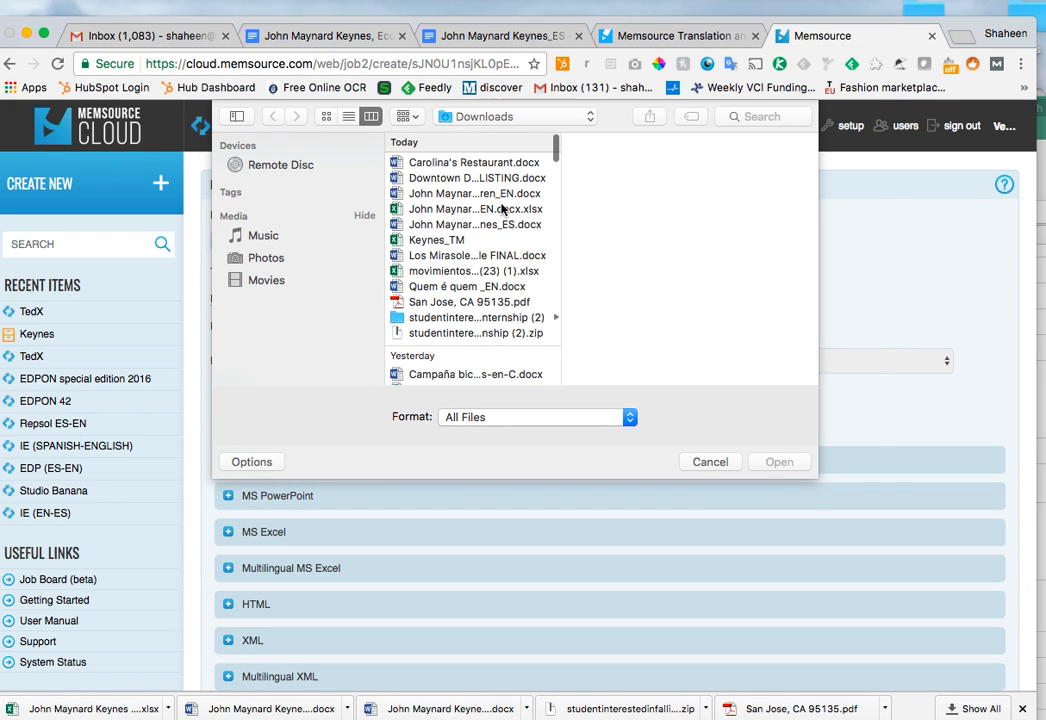
left_click(490, 196)
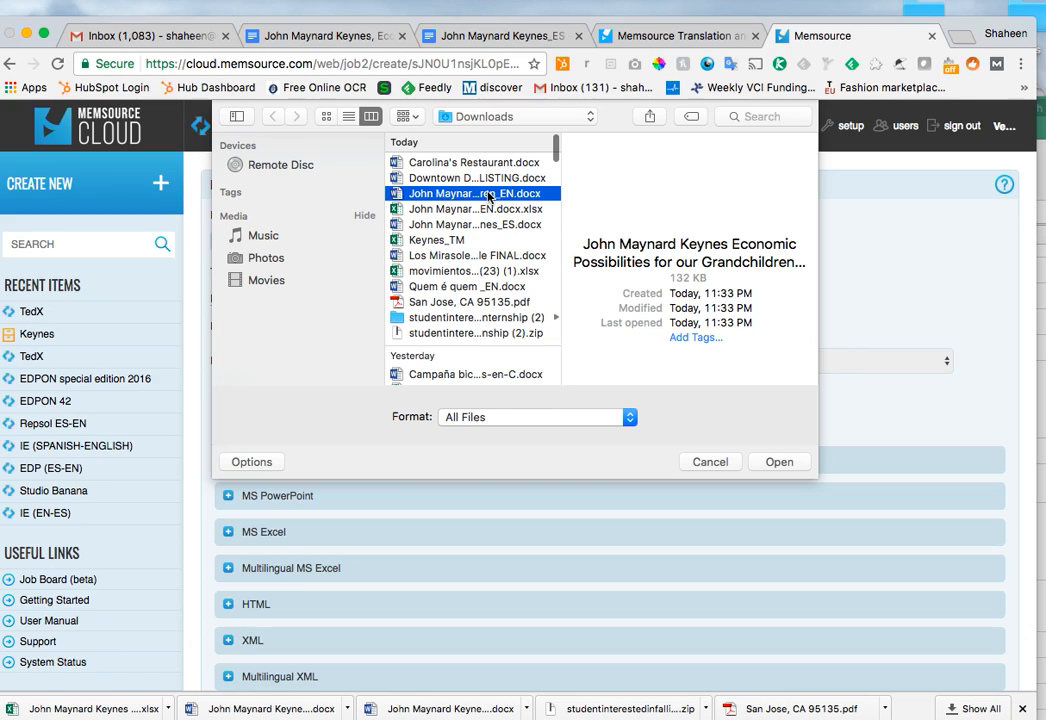
left_click(784, 462)
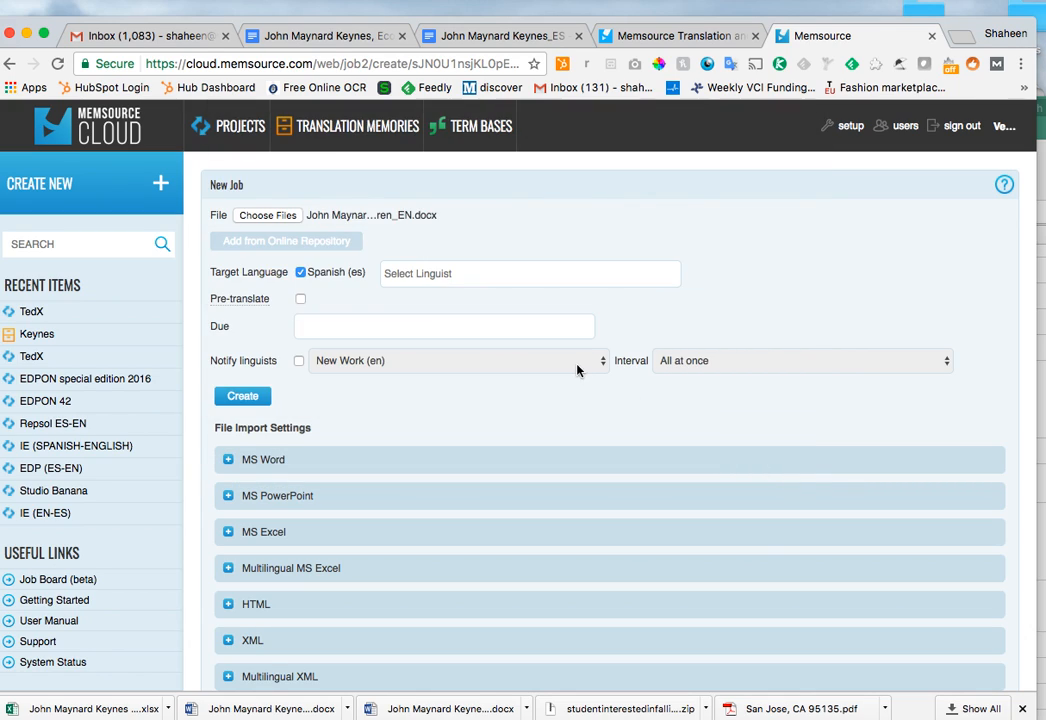
Assign the seventh listed linguist to the job's Spanish target language and enable pre-translation
left_click(433, 277)
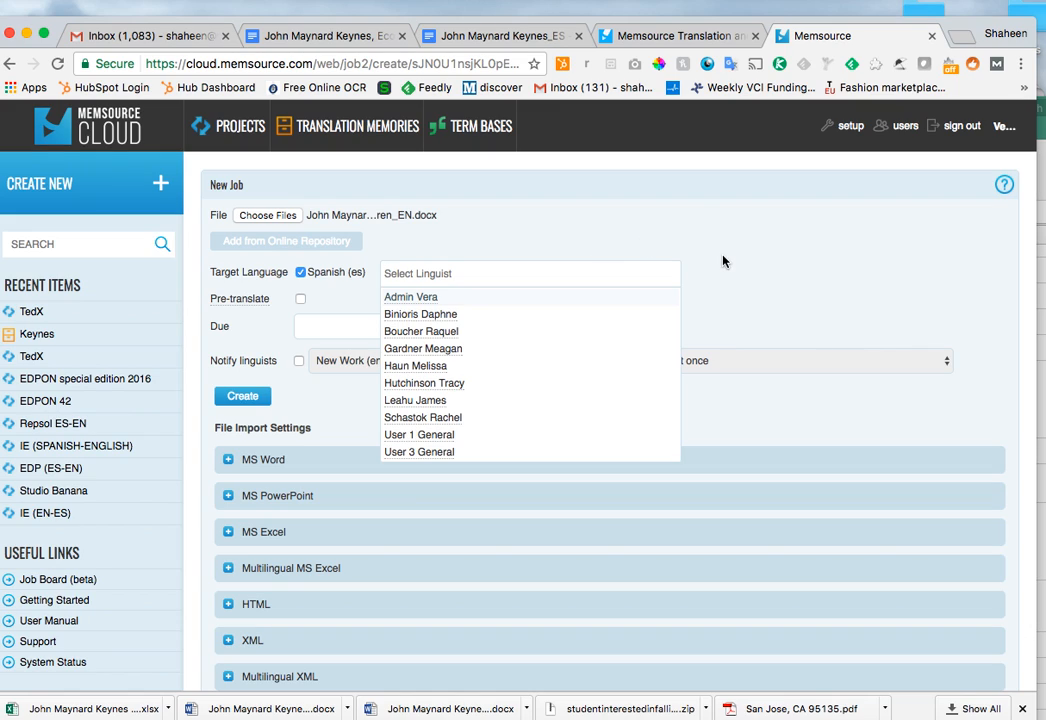
left_click(430, 401)
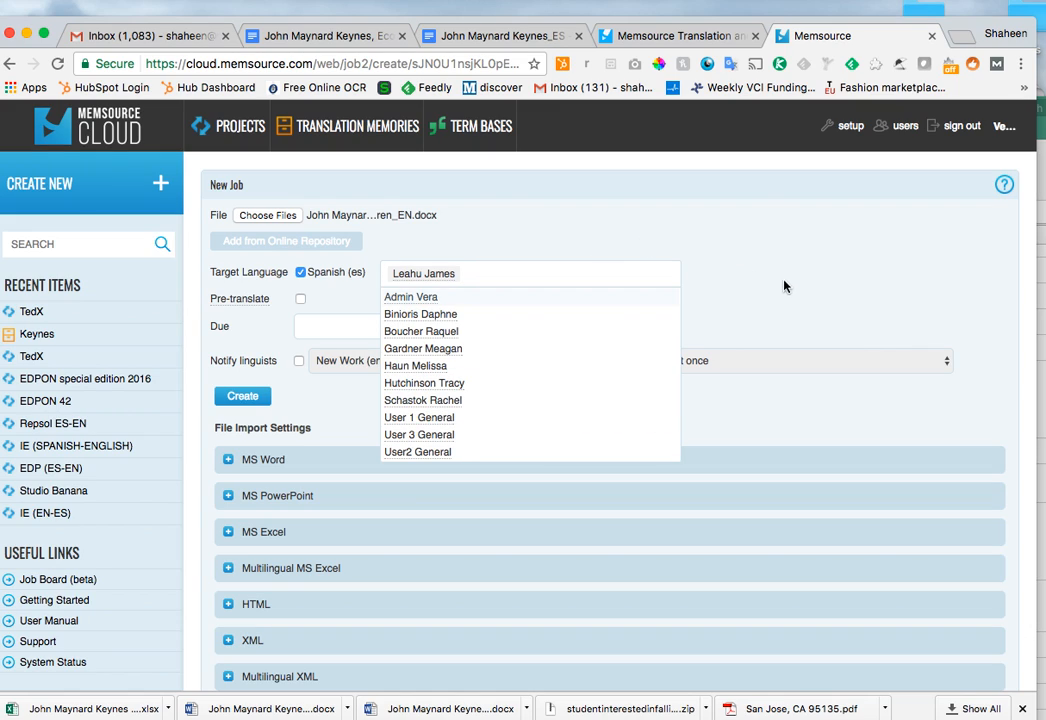
left_click(731, 294)
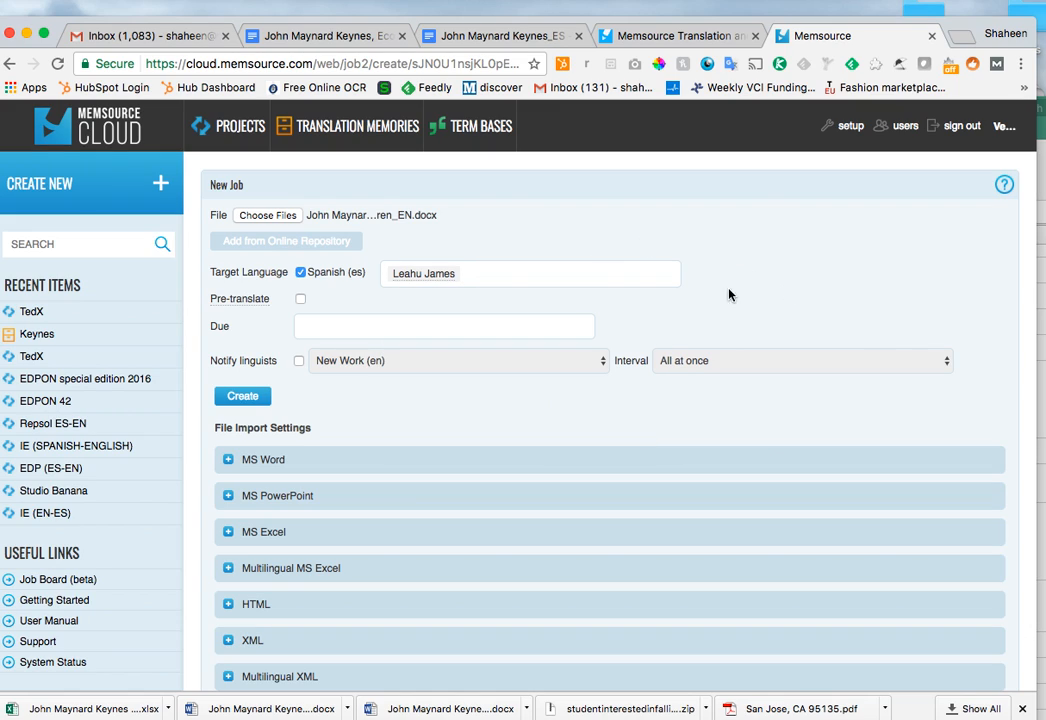
left_click(301, 299)
left_click(363, 323)
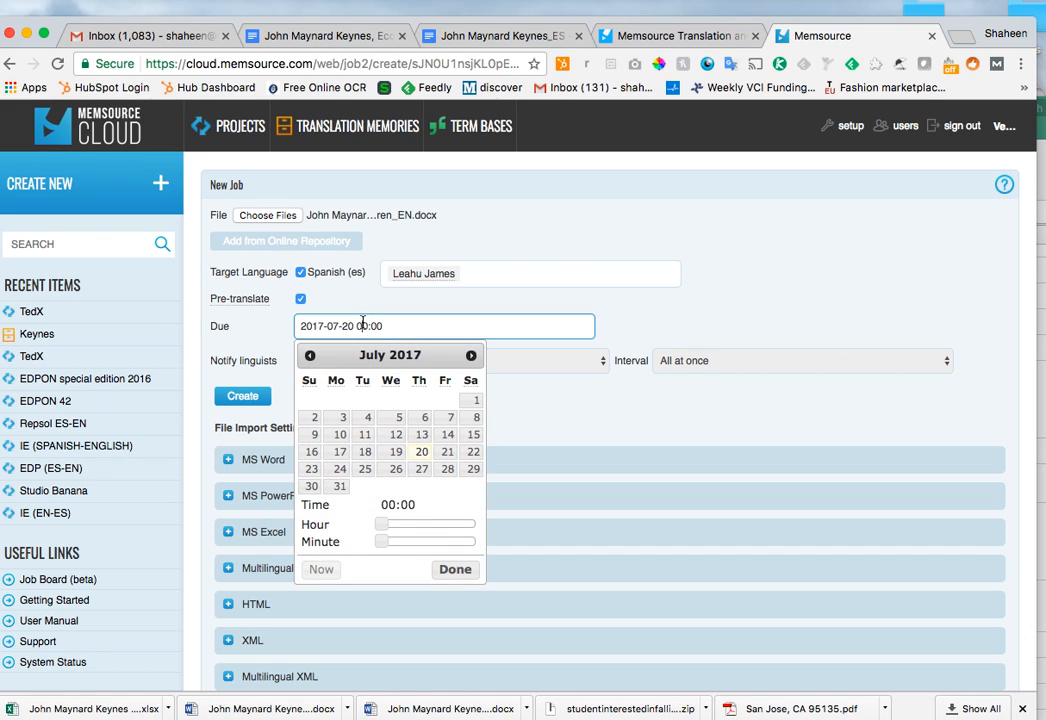
left_click(657, 317)
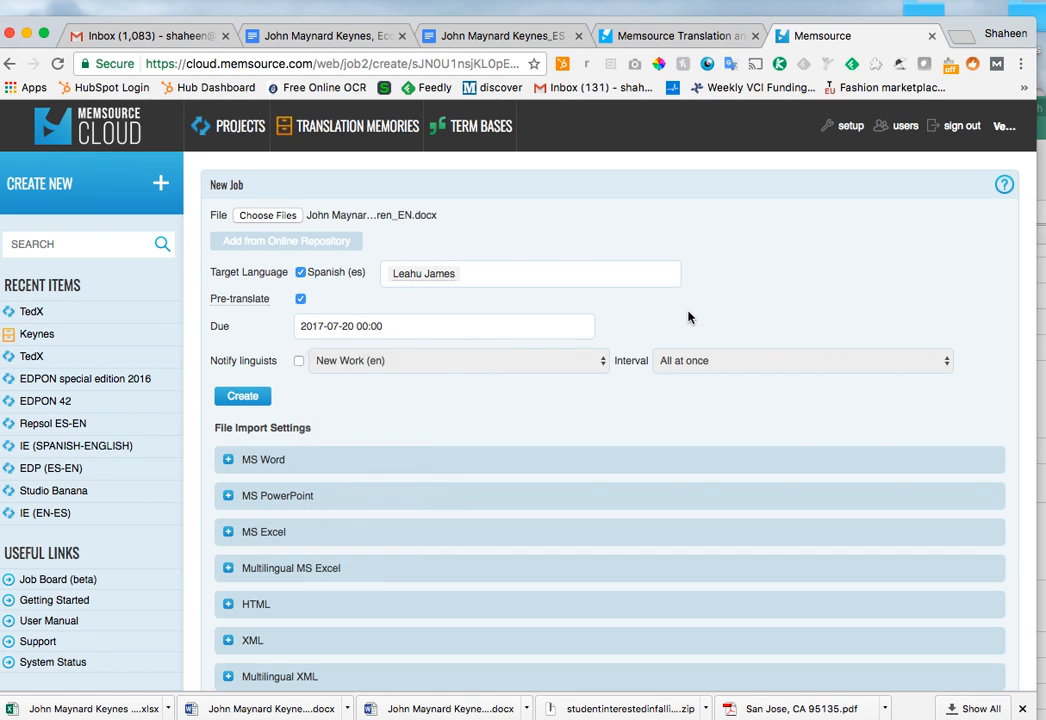
left_click(489, 324)
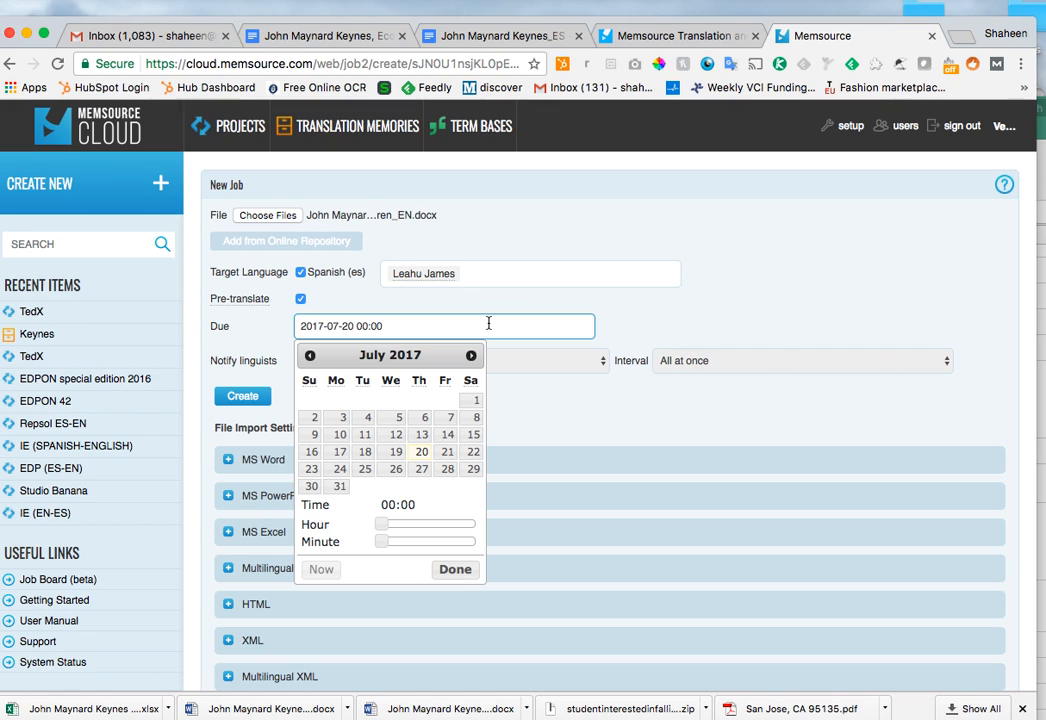
left_click(339, 470)
left_click_drag(384, 524, 461, 526)
left_click(455, 569)
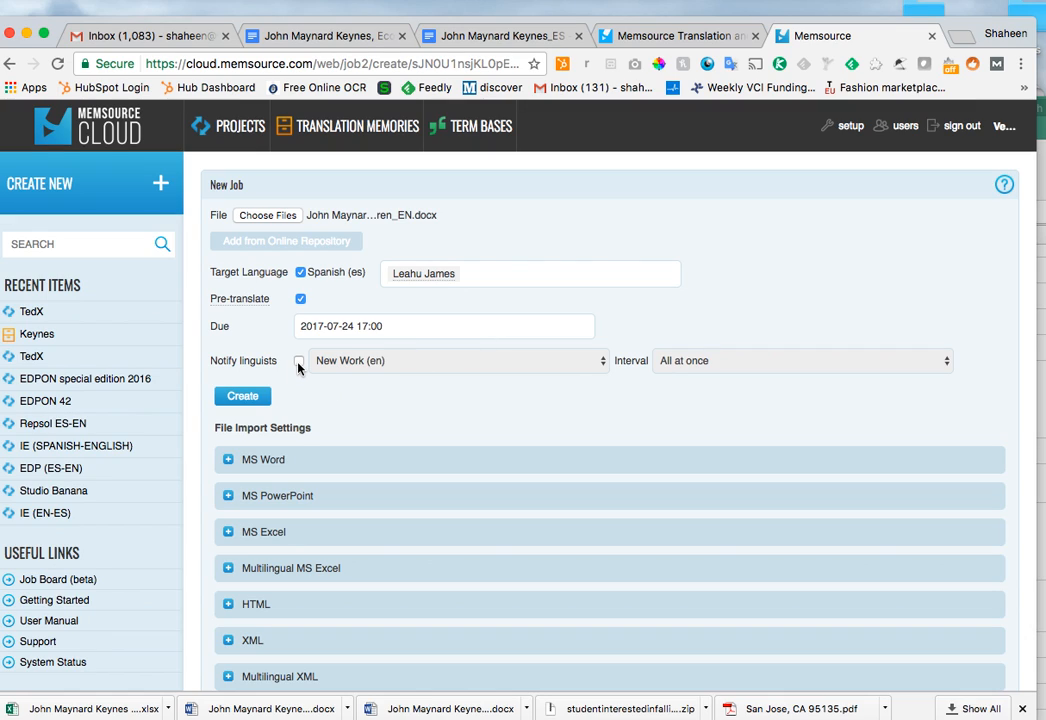
Create the job and open its English Keynes document in the translation editor
left_click(245, 397)
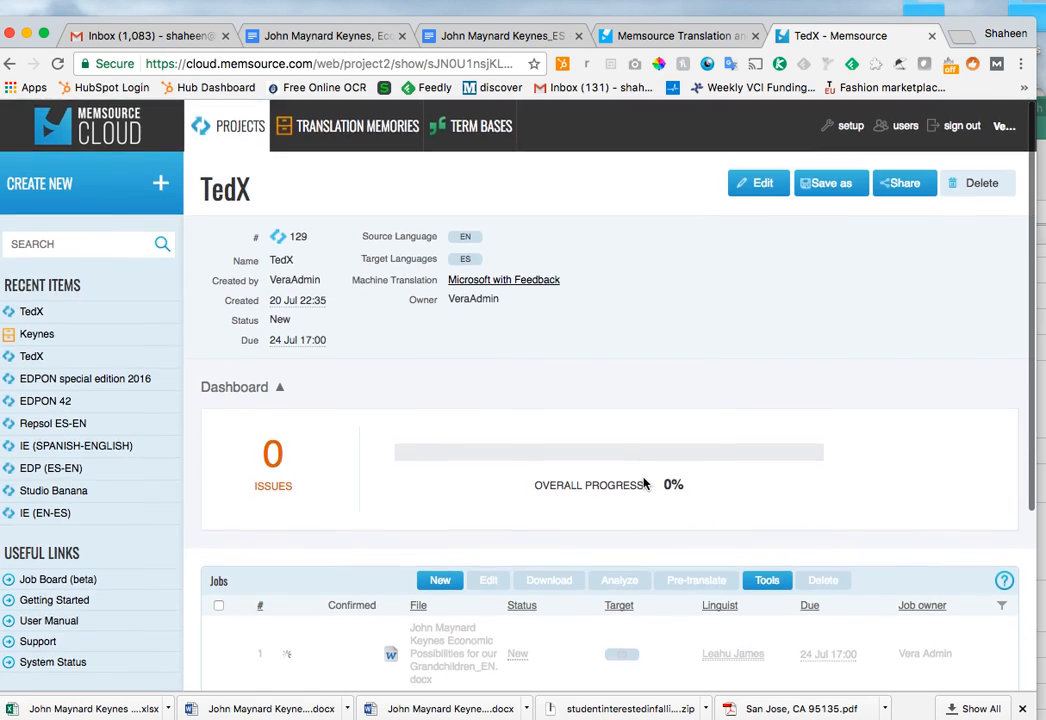
scroll(600, 450, "down", 5)
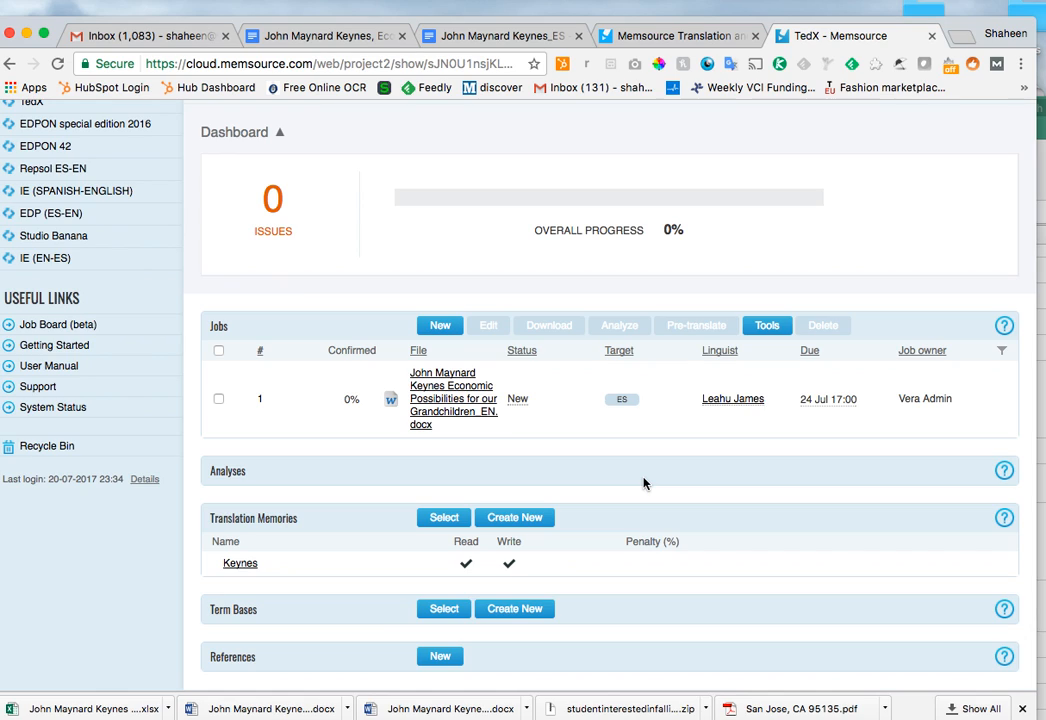
left_click(440, 400)
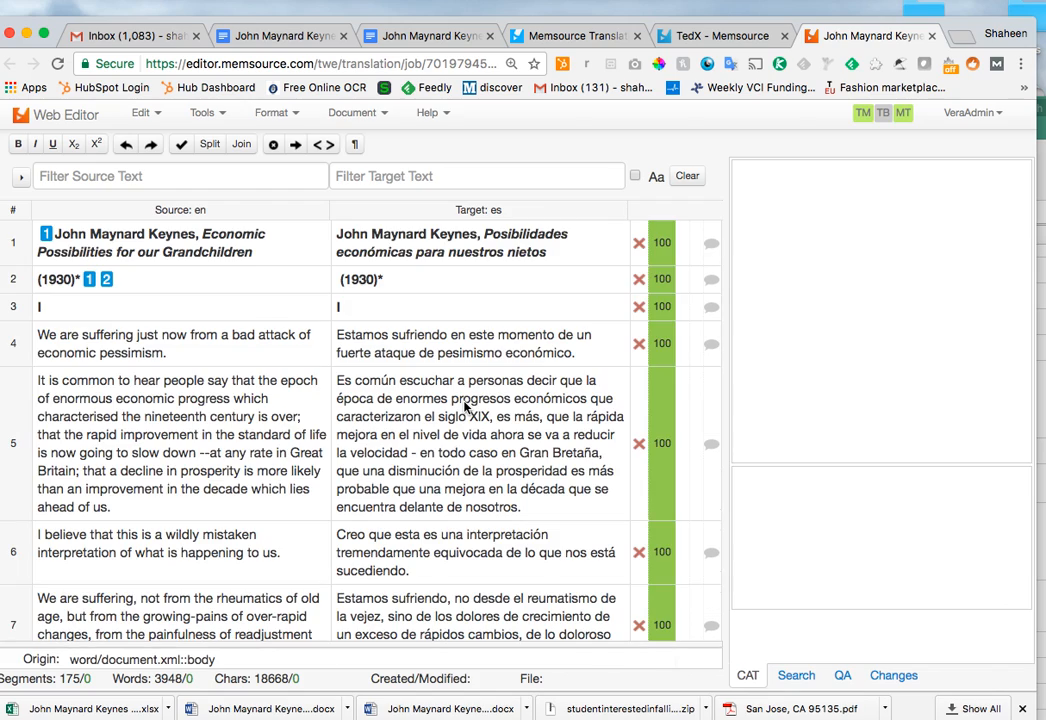
Review the pre-translated Spanish segments through the document's end and check the suggestion for segment 174, "Spanish version:"
left_click_drag(445, 369, 420, 615)
scroll(423, 488, "down", 20)
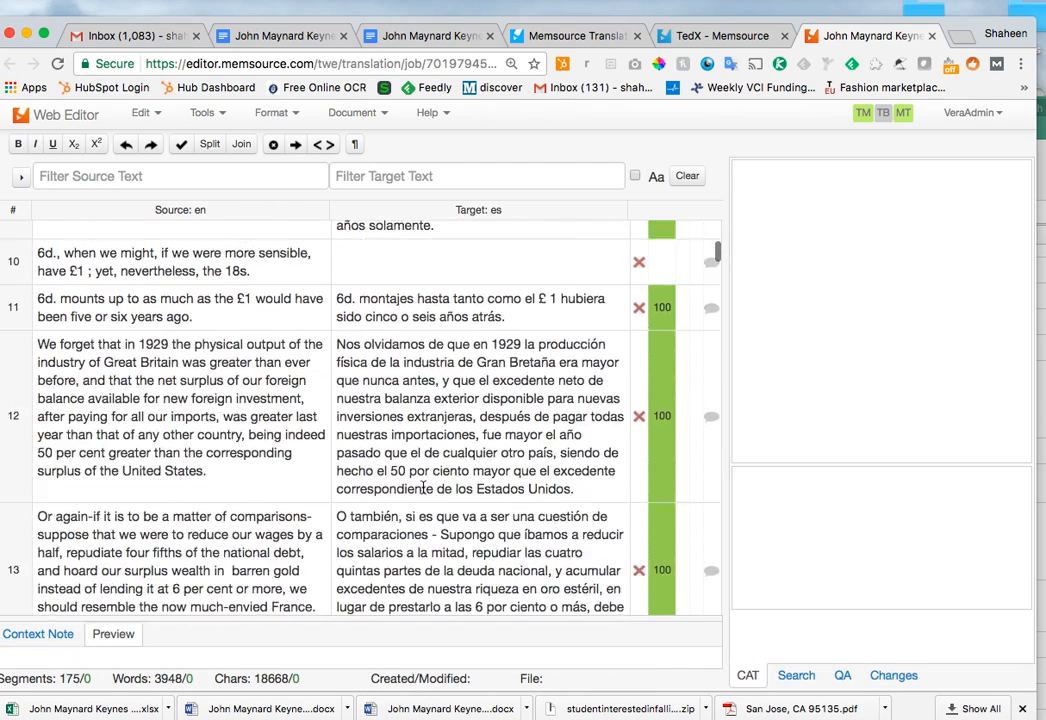
scroll(423, 487, "down", 20)
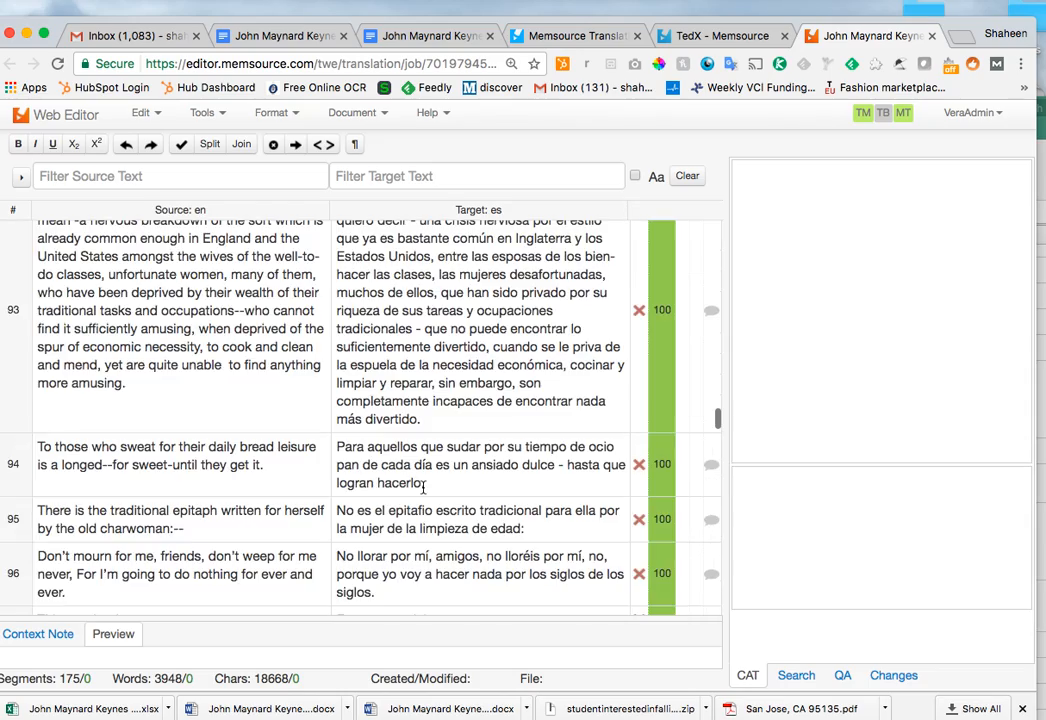
scroll(423, 490, "down", 5)
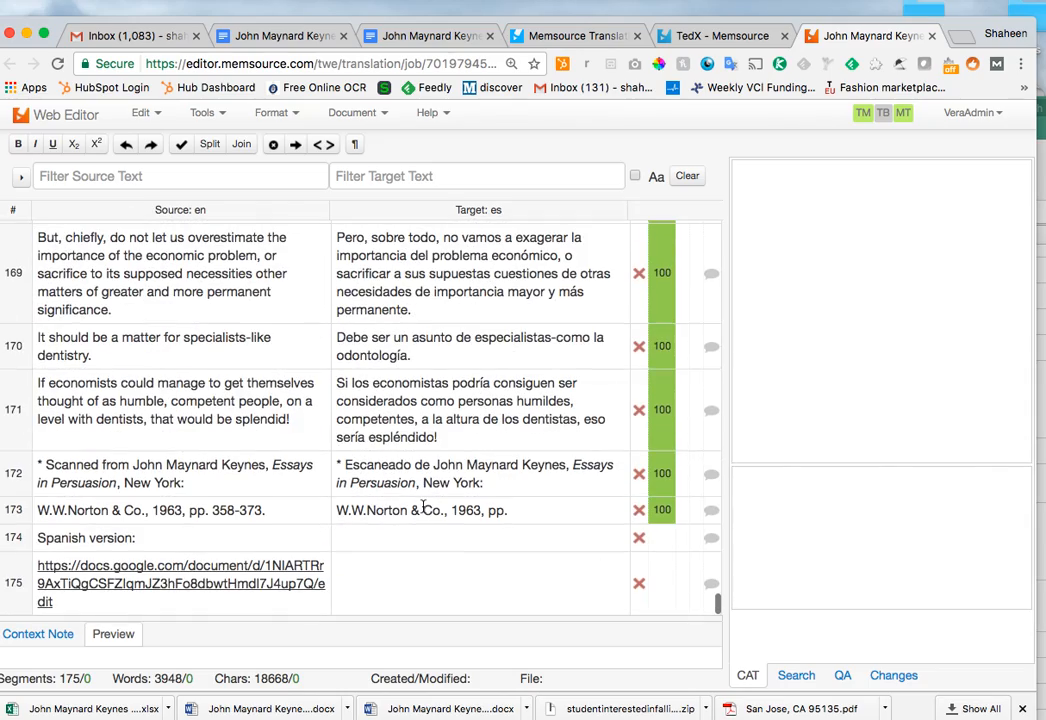
left_click(297, 540)
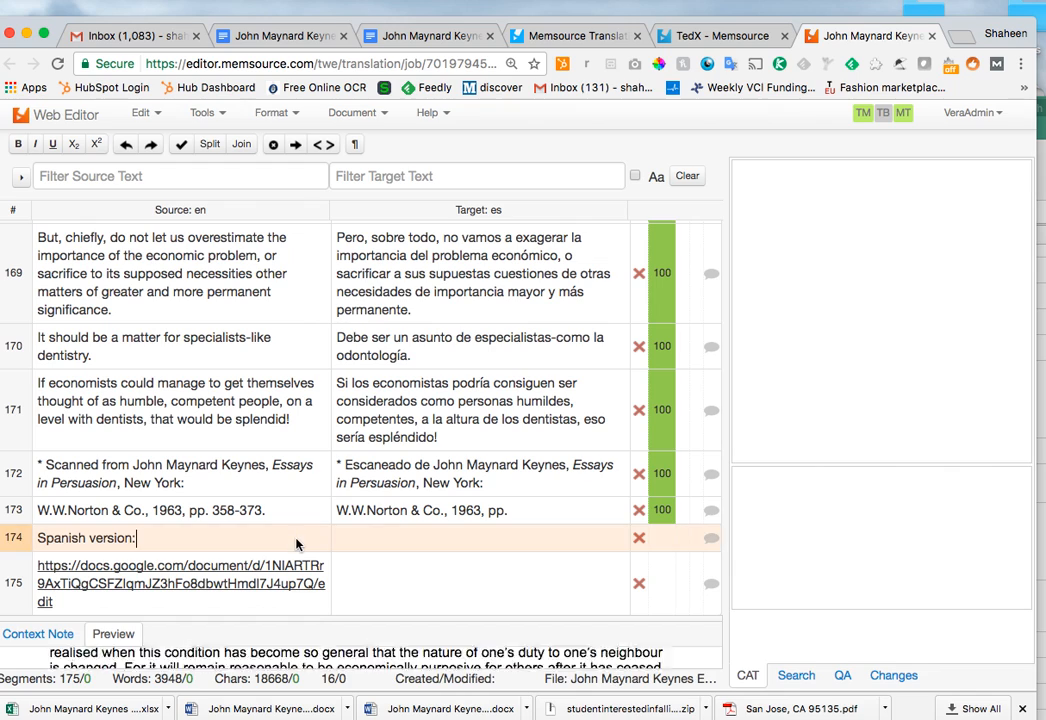
left_click(375, 542)
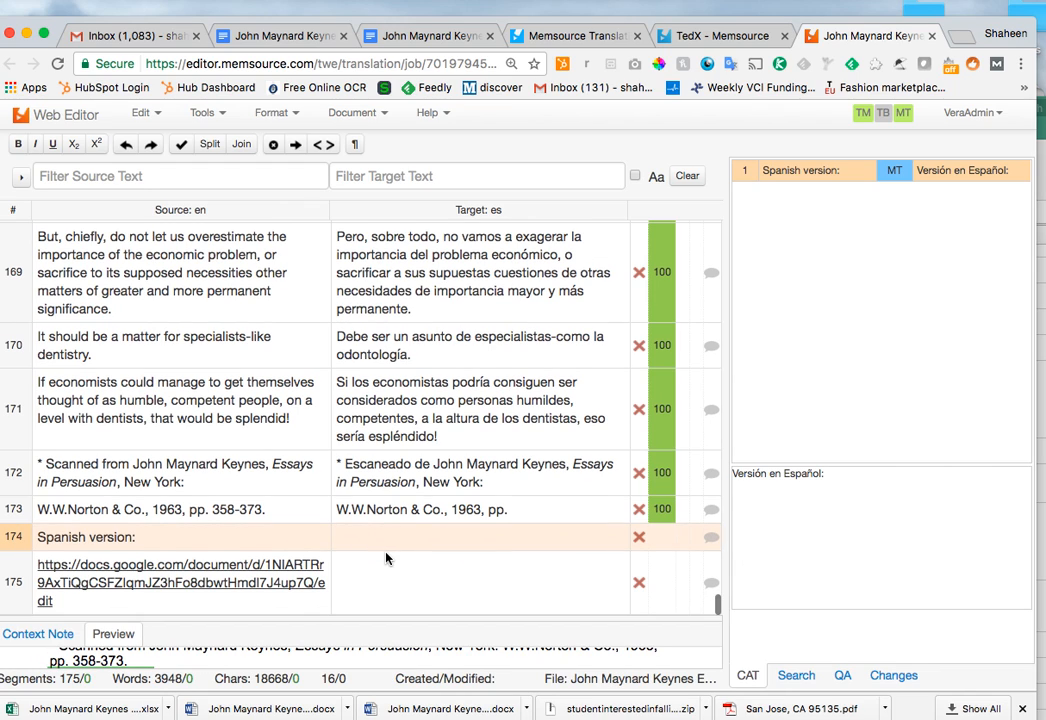
Go back to the document's beginning and check the translation suggestions for segments 10 and 11
scroll(386, 558, "up", 1)
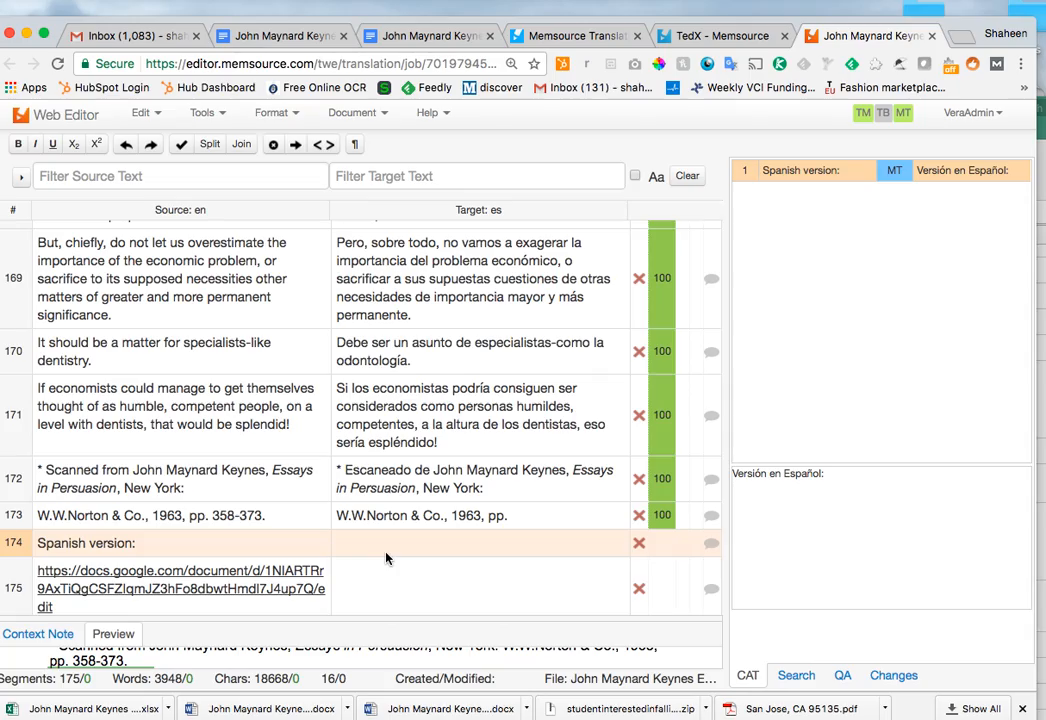
scroll(386, 556, "up", 20)
scroll(386, 553, "up", 20)
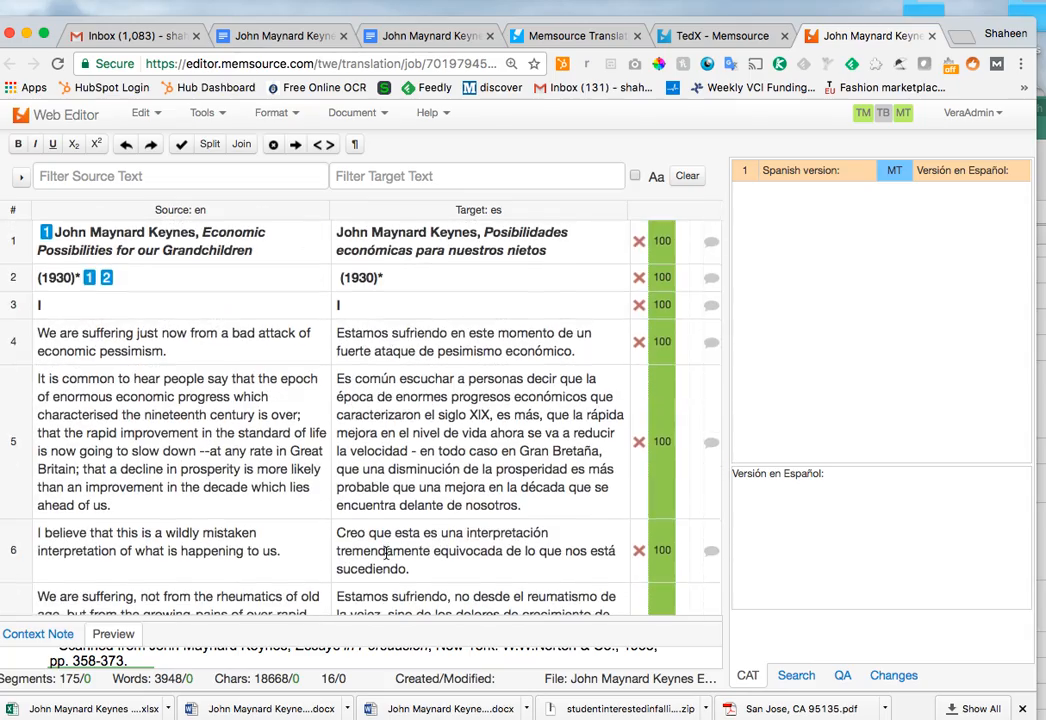
scroll(386, 555, "down", 5)
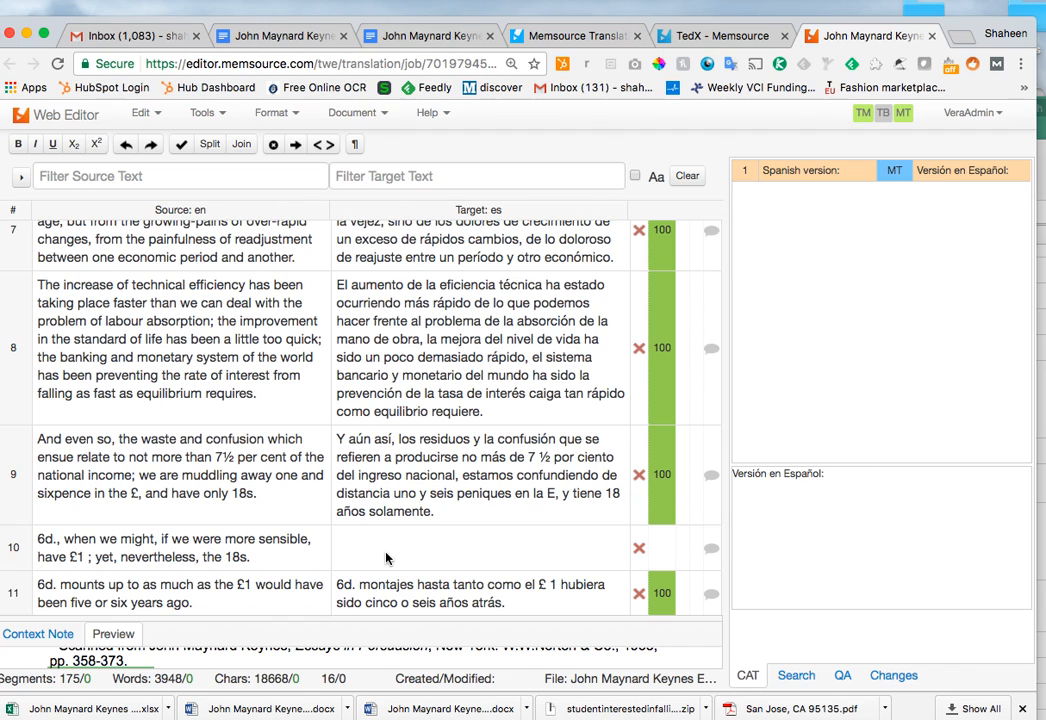
scroll(386, 558, "down", 3)
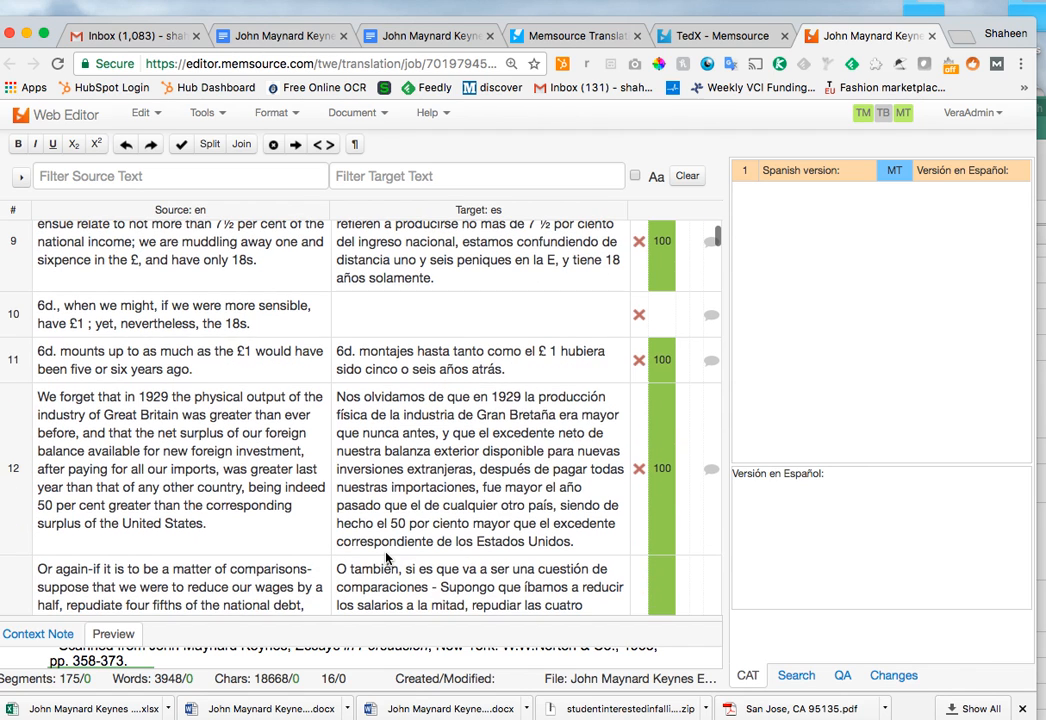
left_click(340, 320)
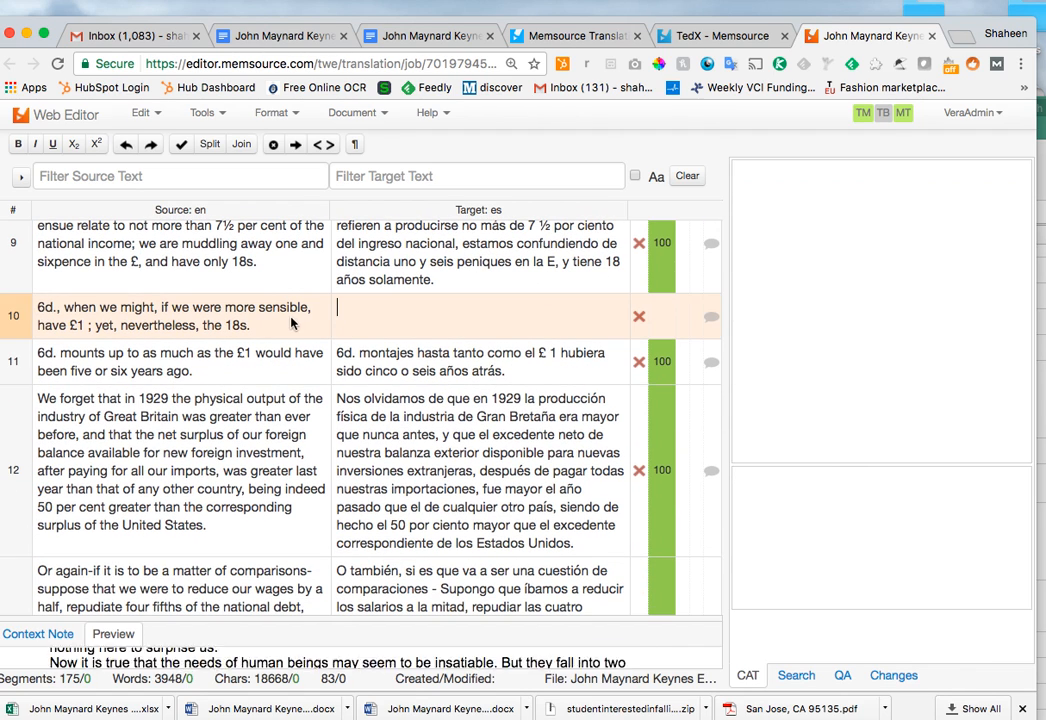
left_click(341, 362)
Examine the remaining segments for empty Spanish targets and match scores, then return to the document's first segment
scroll(447, 452, "down", 10)
scroll(447, 452, "down", 20)
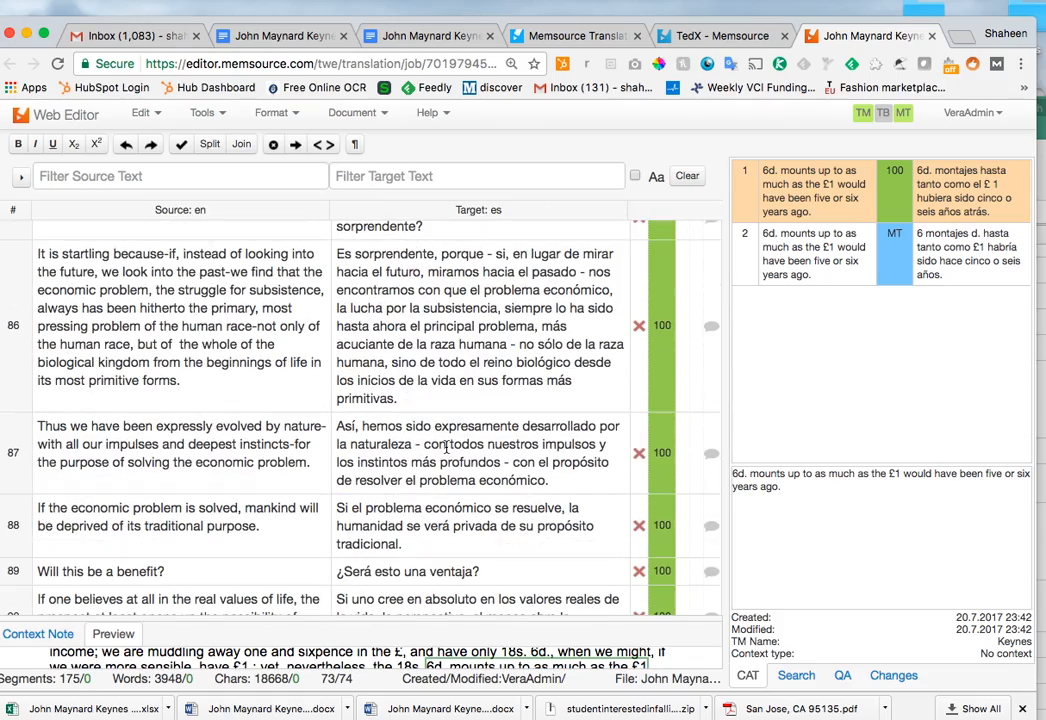
scroll(446, 449, "down", 10)
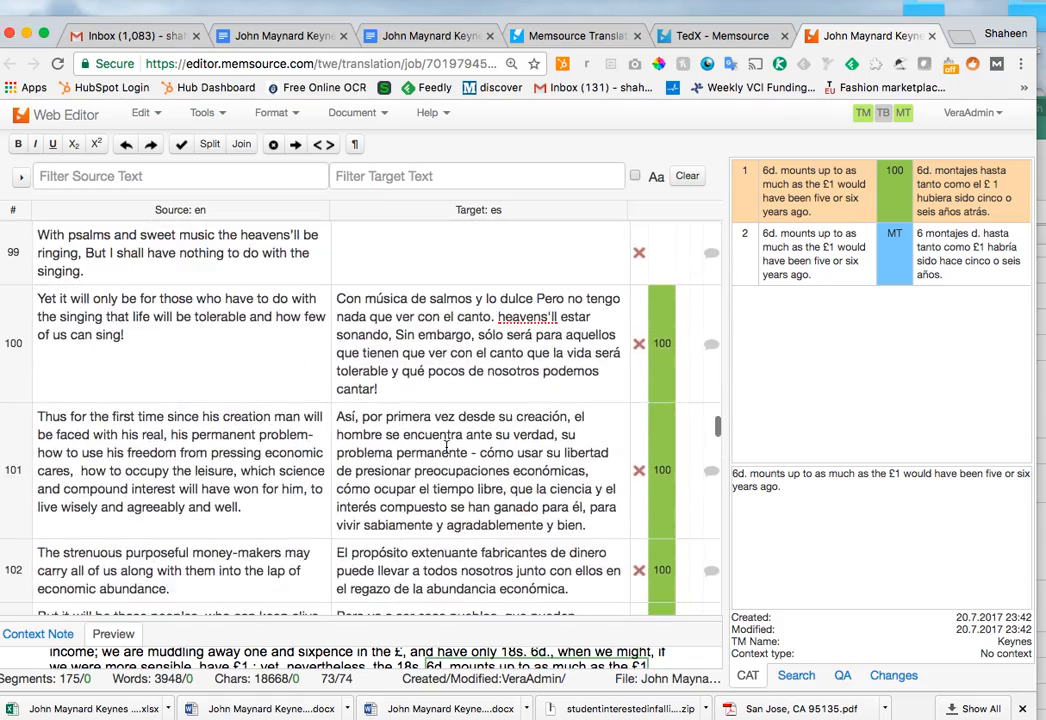
scroll(446, 448, "up", 5)
scroll(446, 448, "down", 20)
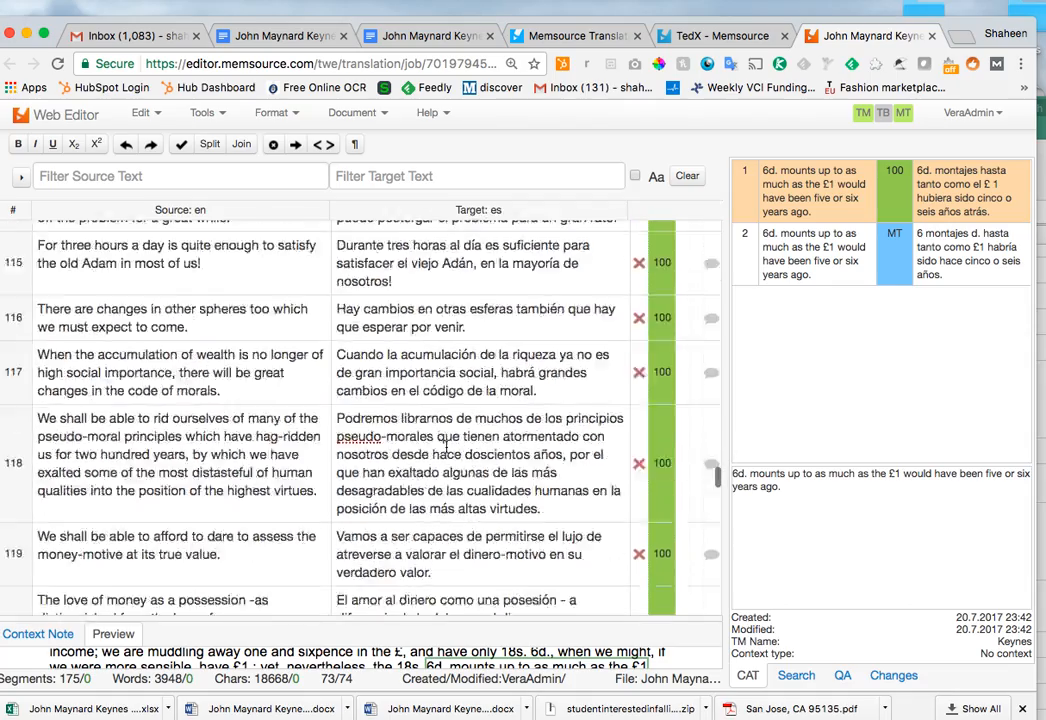
scroll(446, 449, "down", 5)
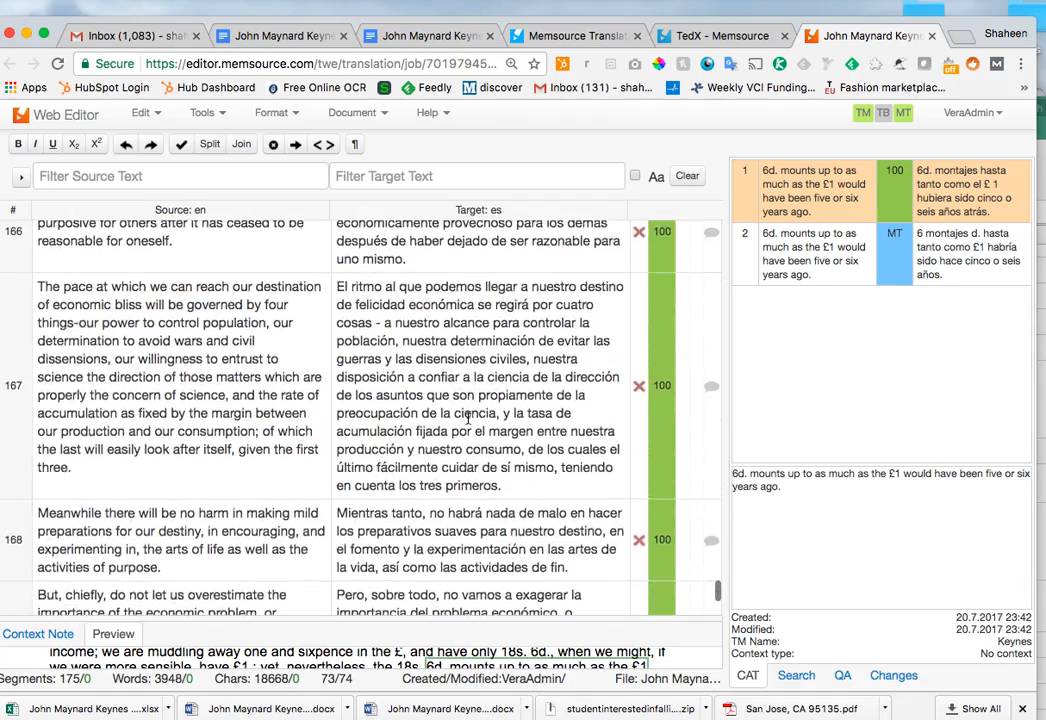
scroll(467, 416, "up", 20)
scroll(467, 416, "up", 20)
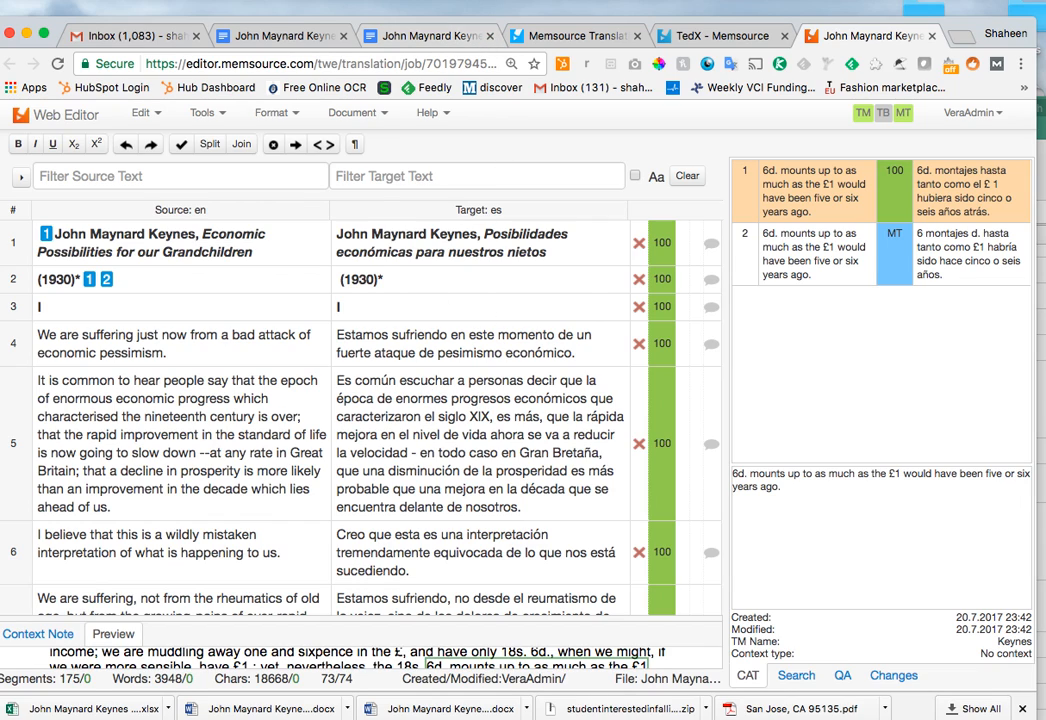
Move the browser window aside to uncover the Excel workbook behind it
mouse_move(411, 712)
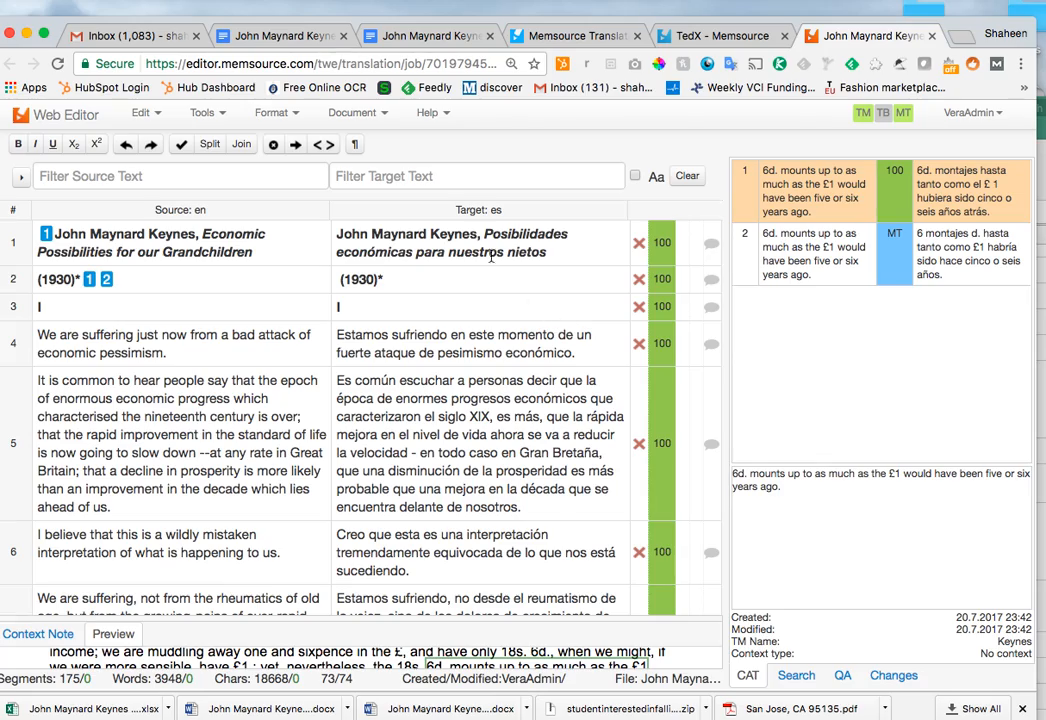
left_click_drag(378, 26, 540, 6)
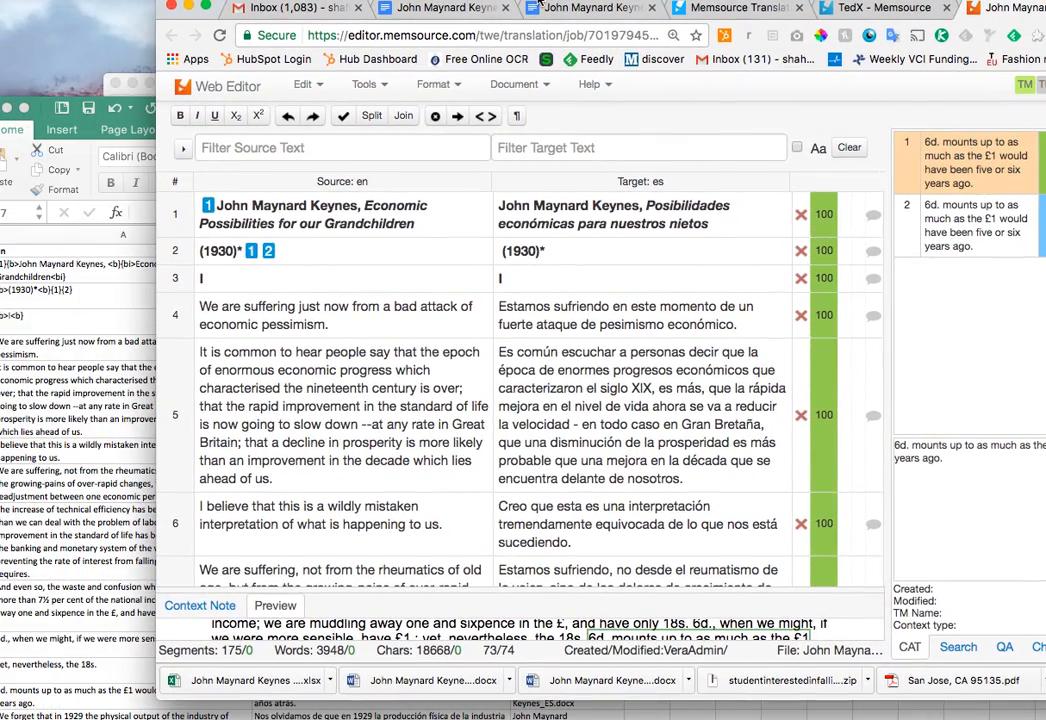